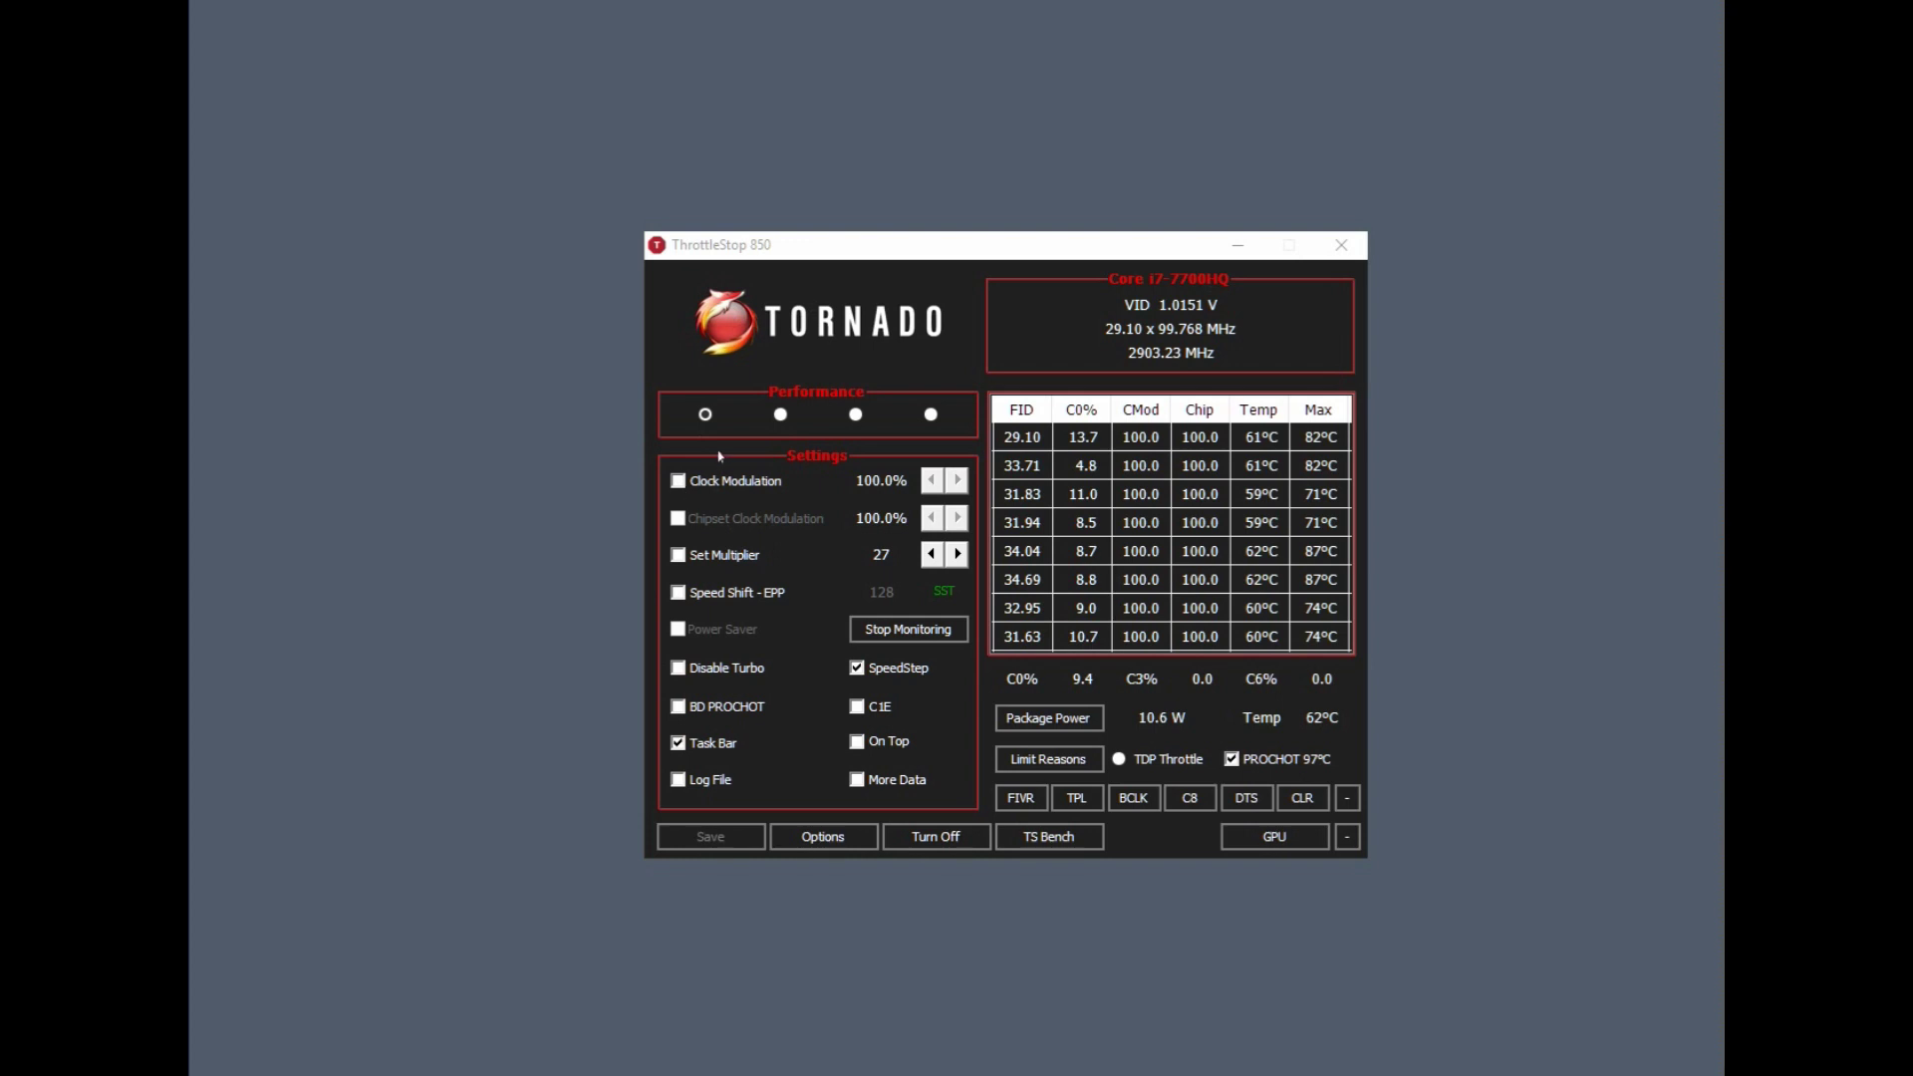
Try the Performance, Internet and Battery profiles, finishing with Game as the active profile.
click(796, 424)
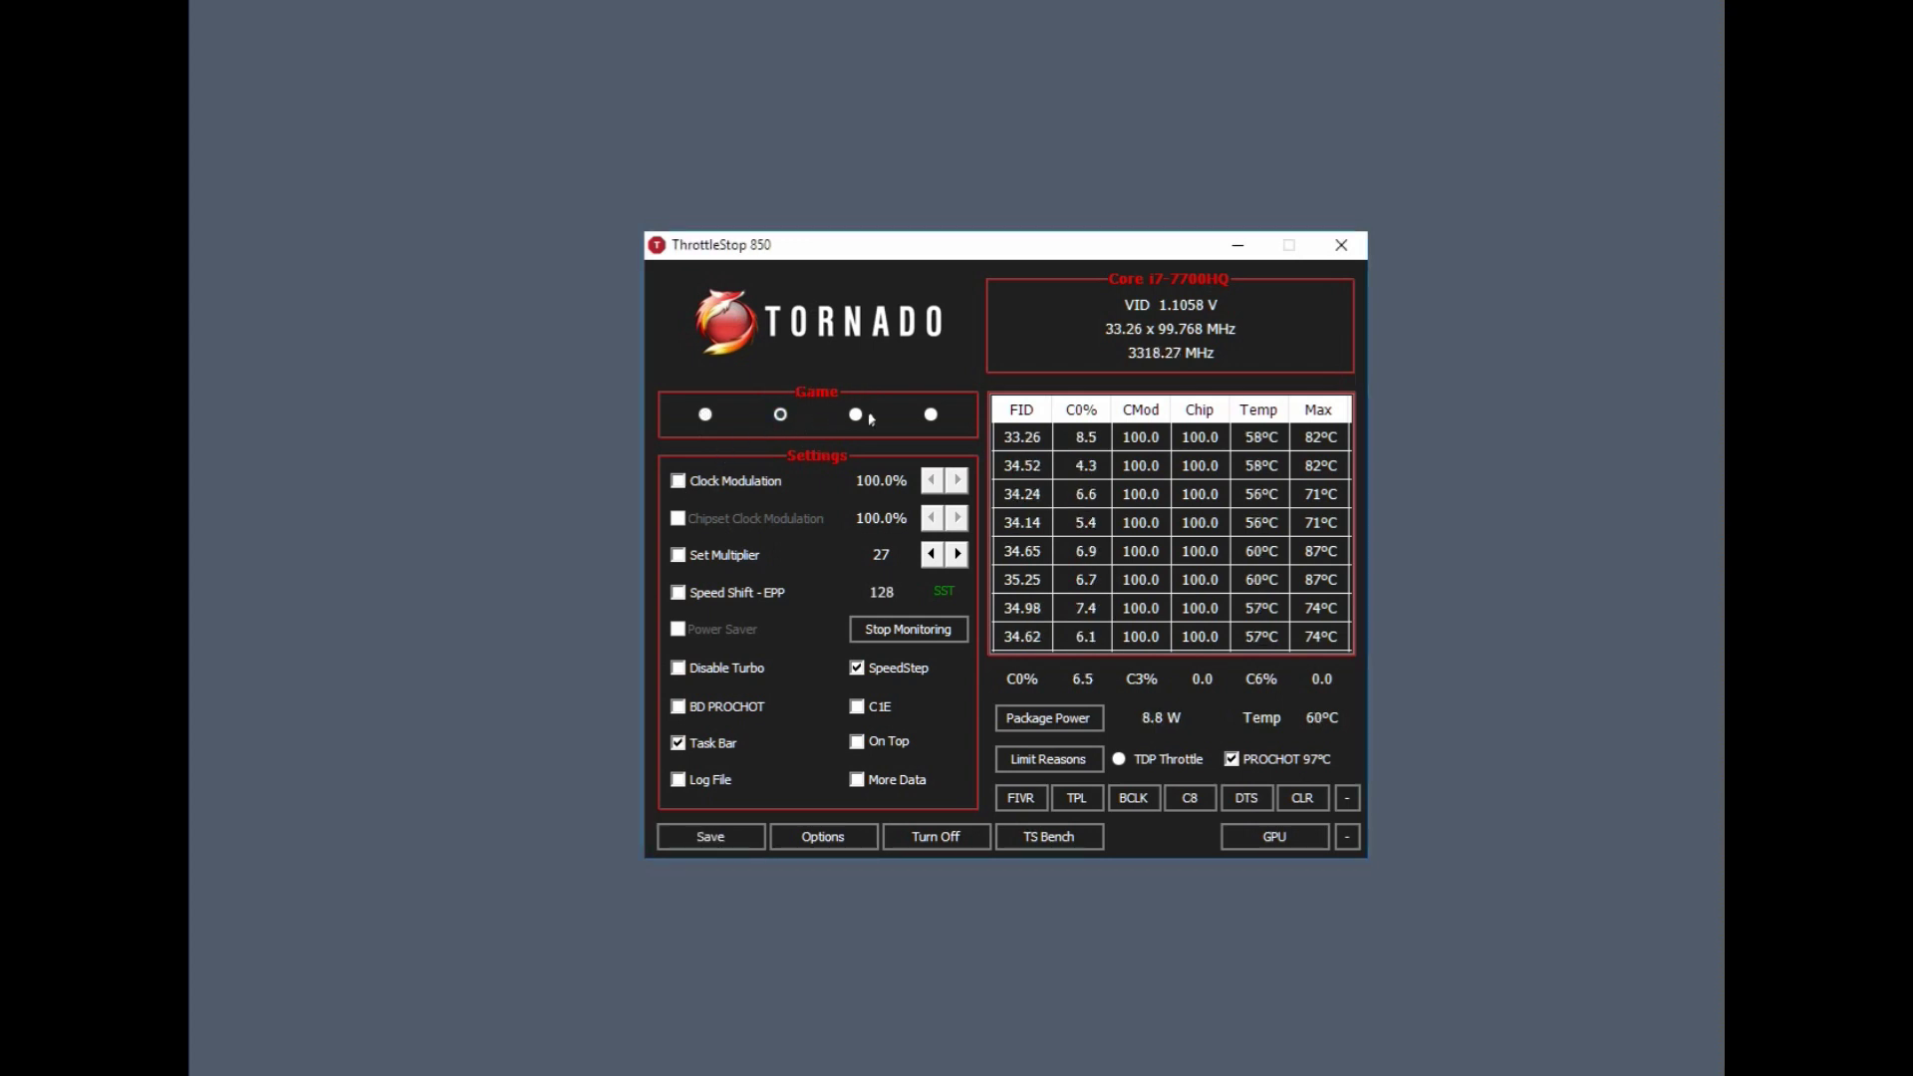
click(857, 416)
click(933, 416)
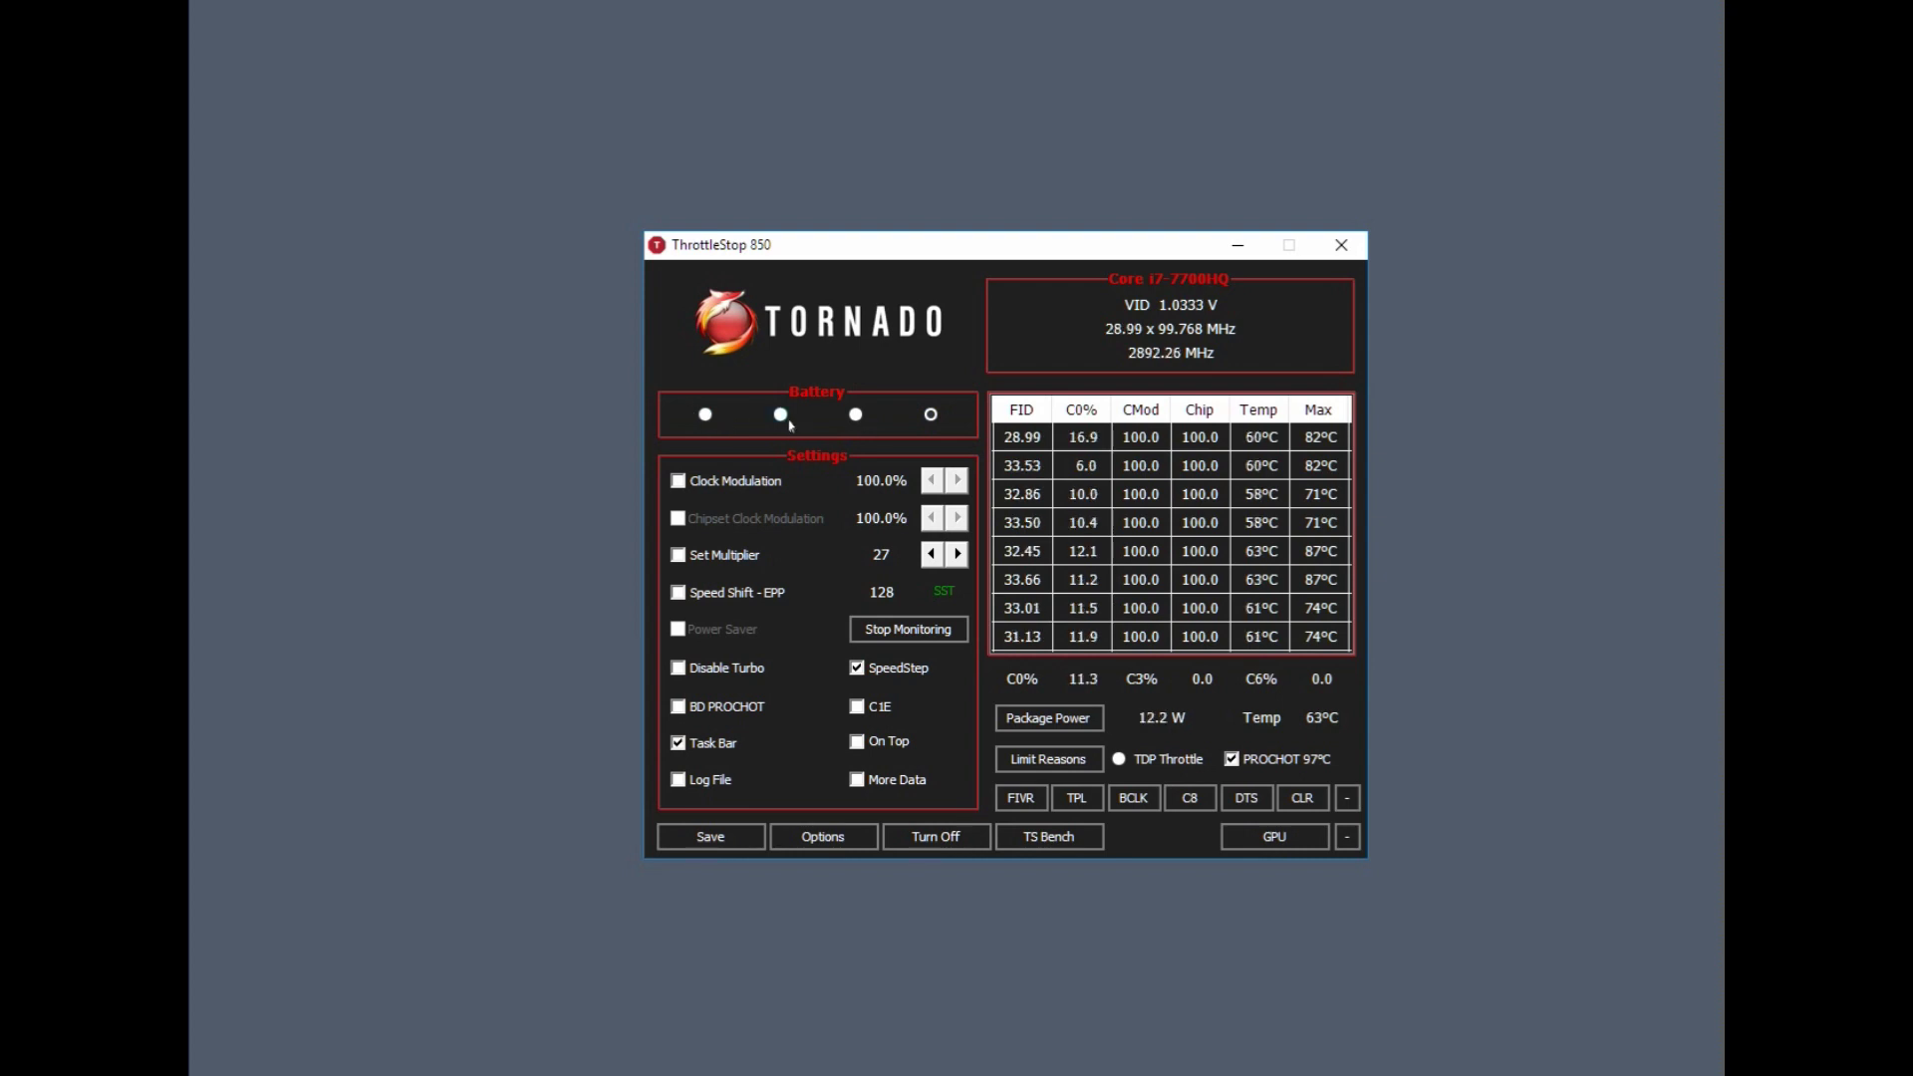
click(782, 417)
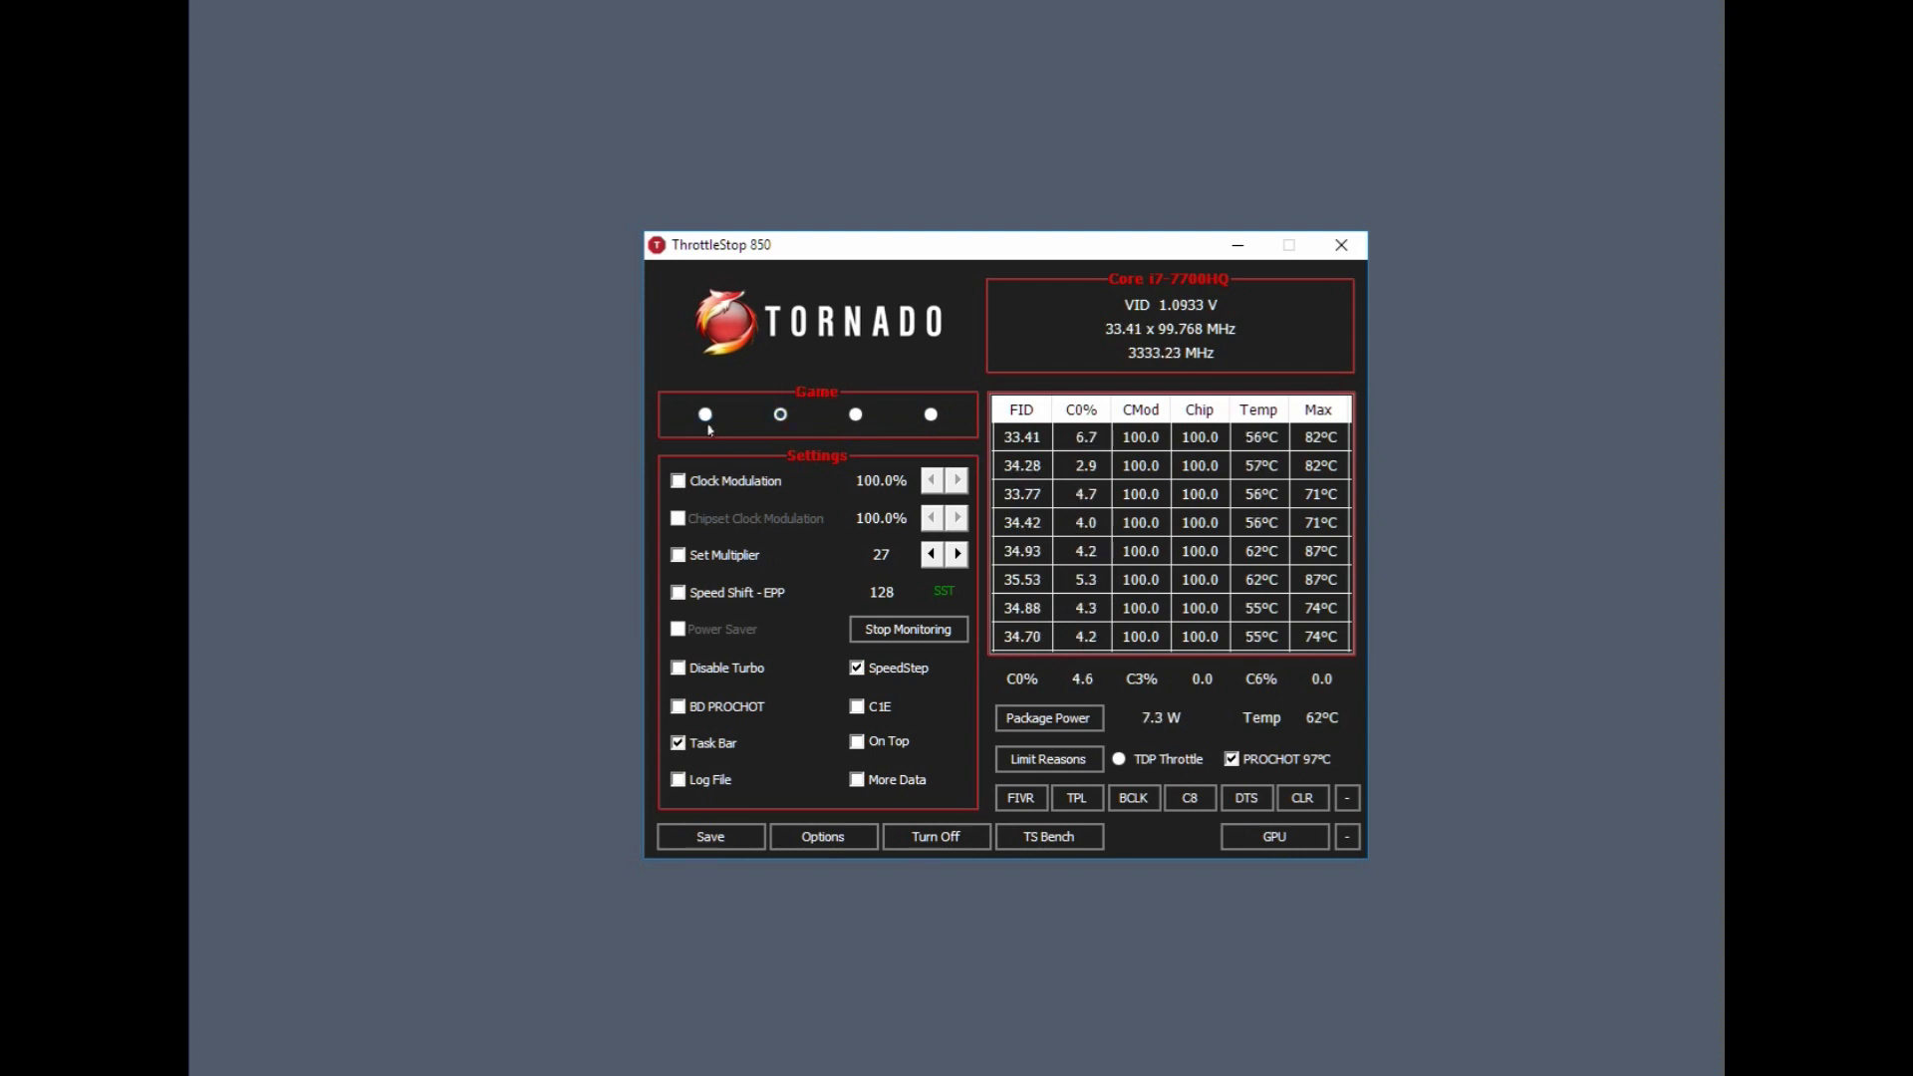
click(855, 414)
key(Left)
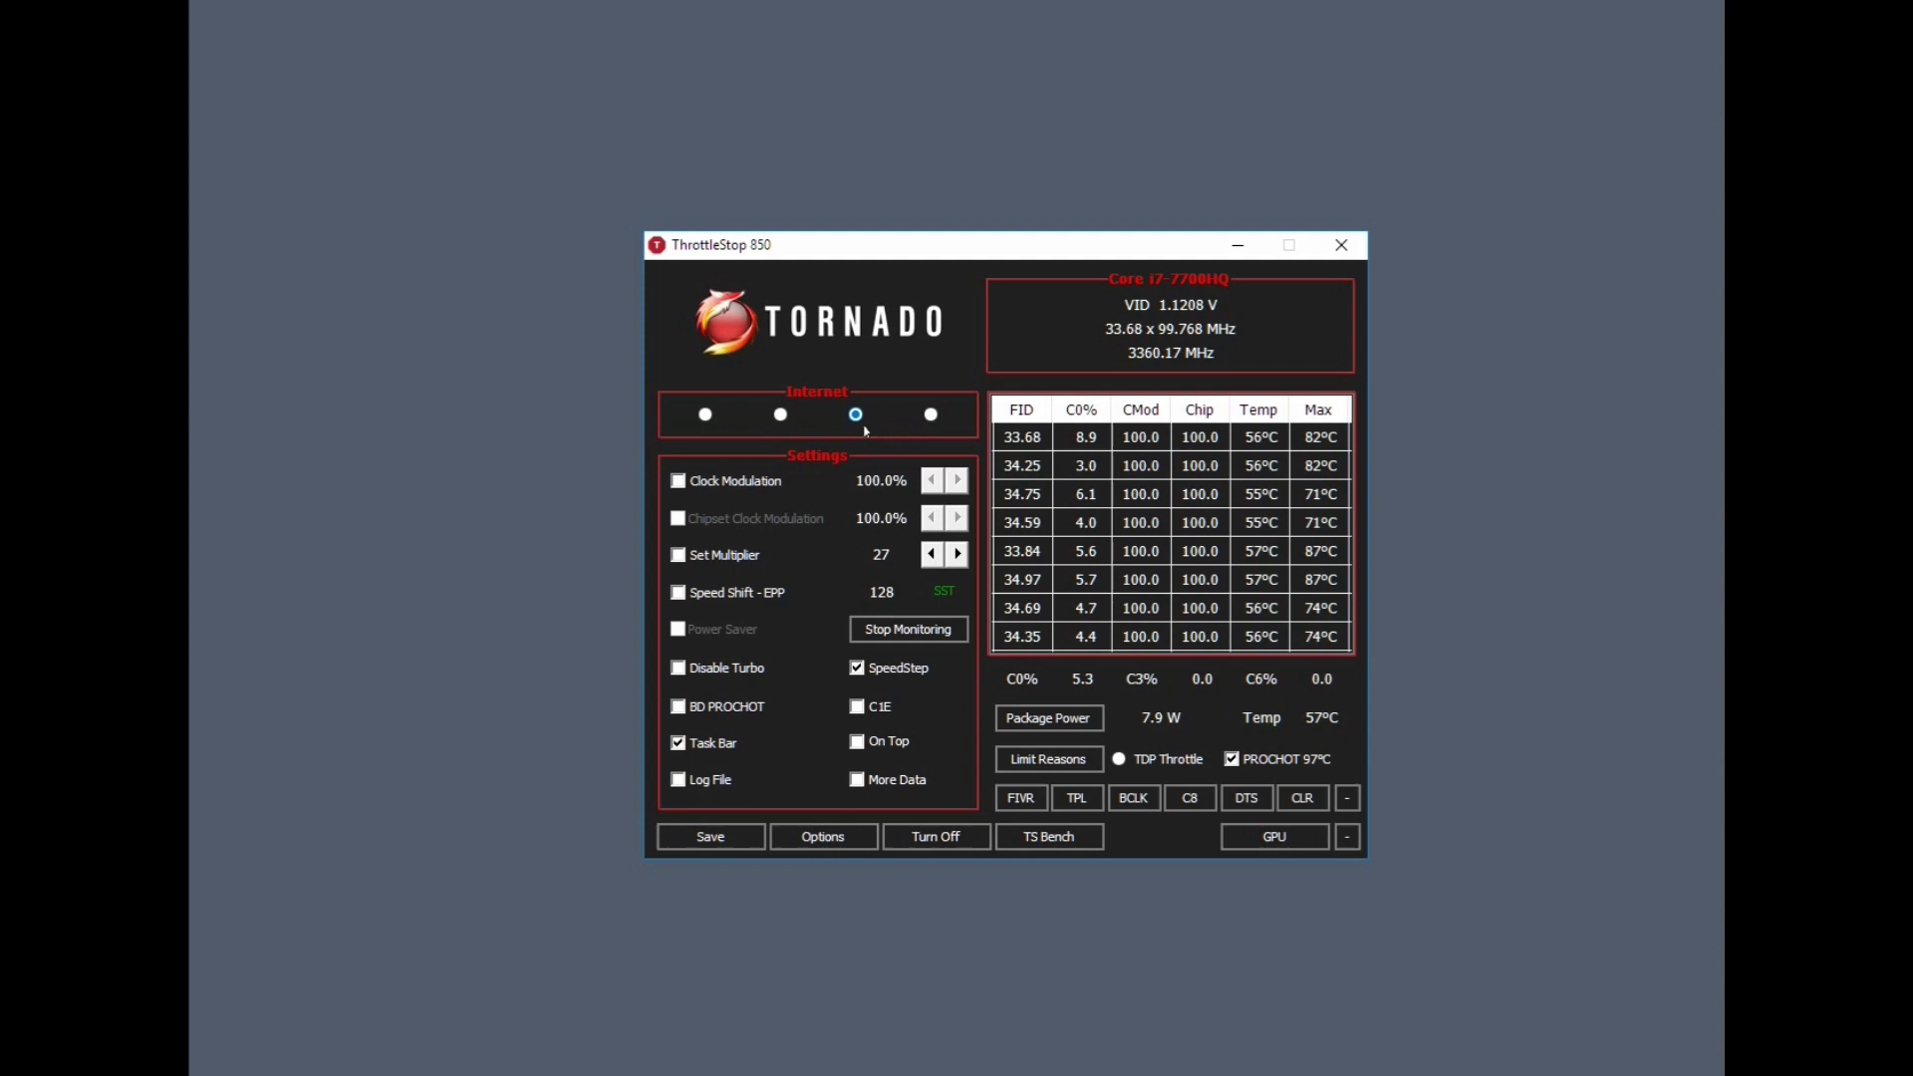
click(931, 415)
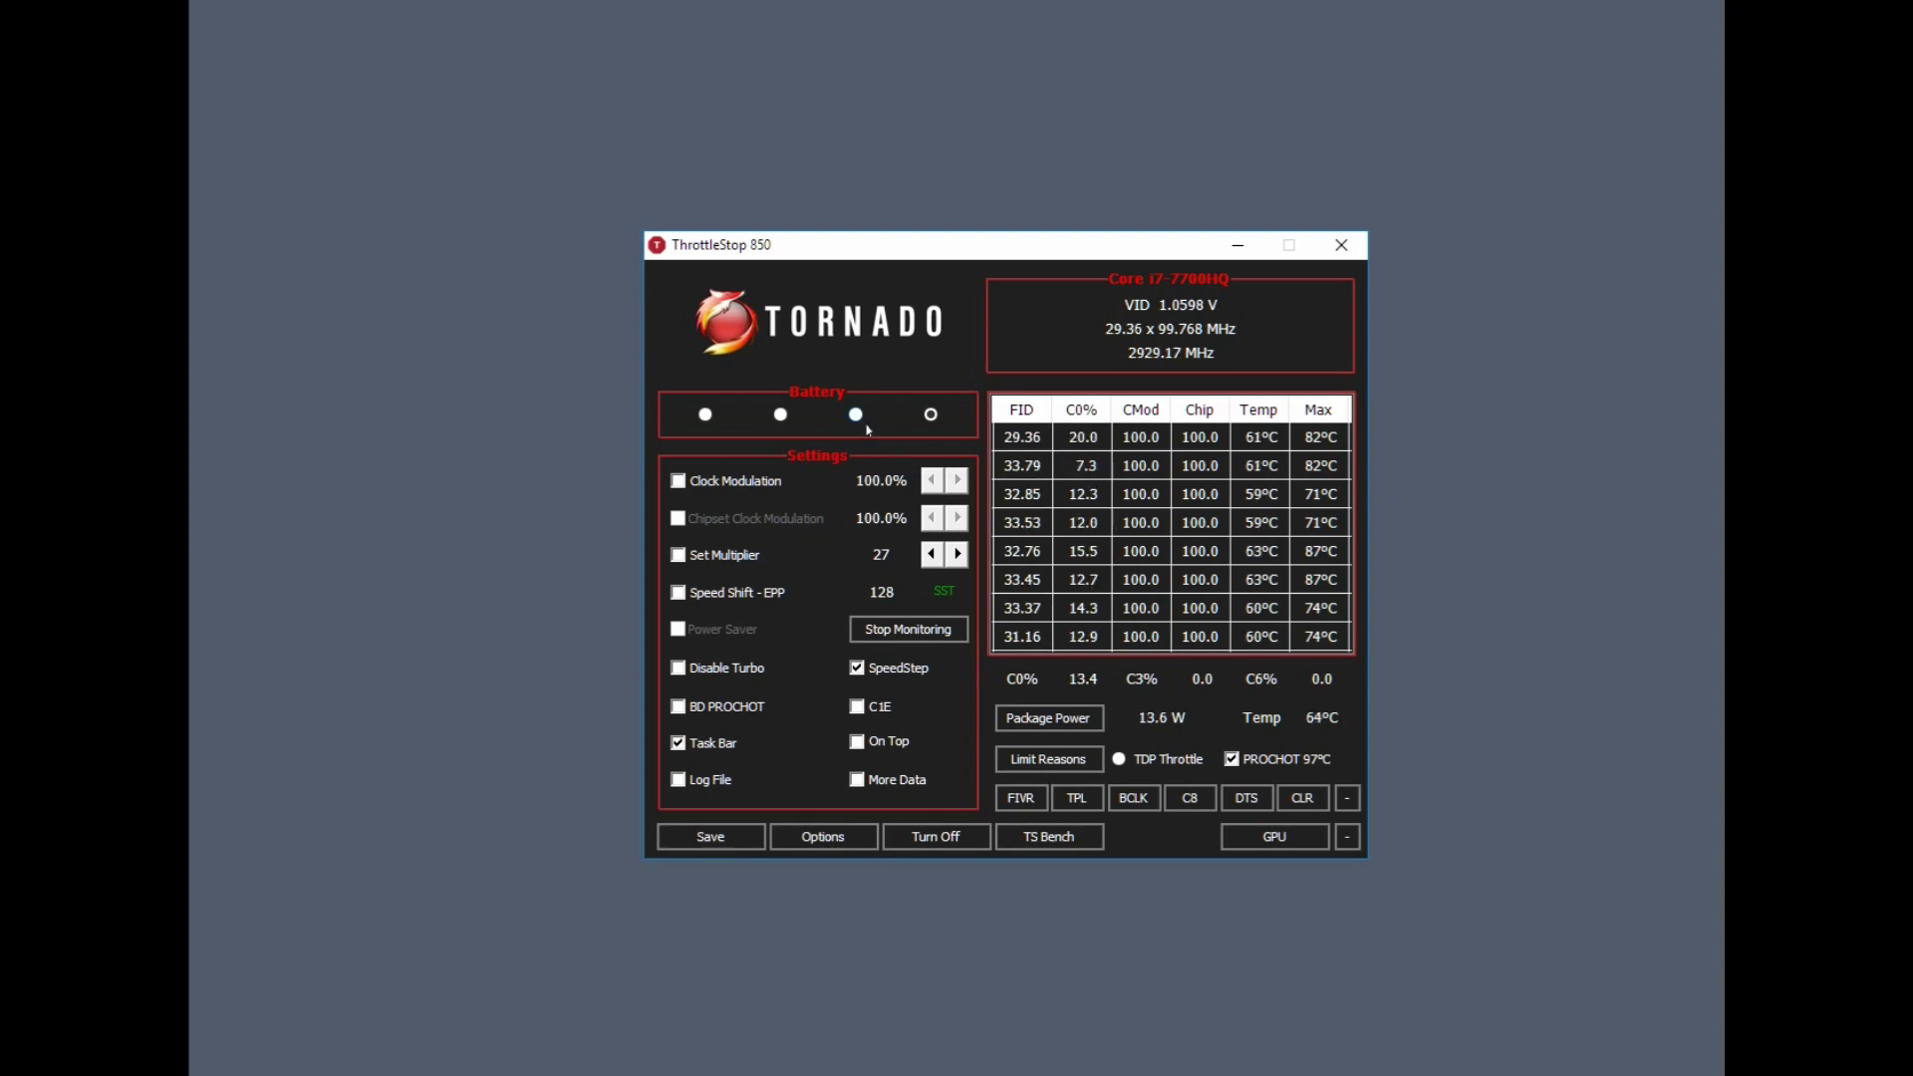
click(781, 414)
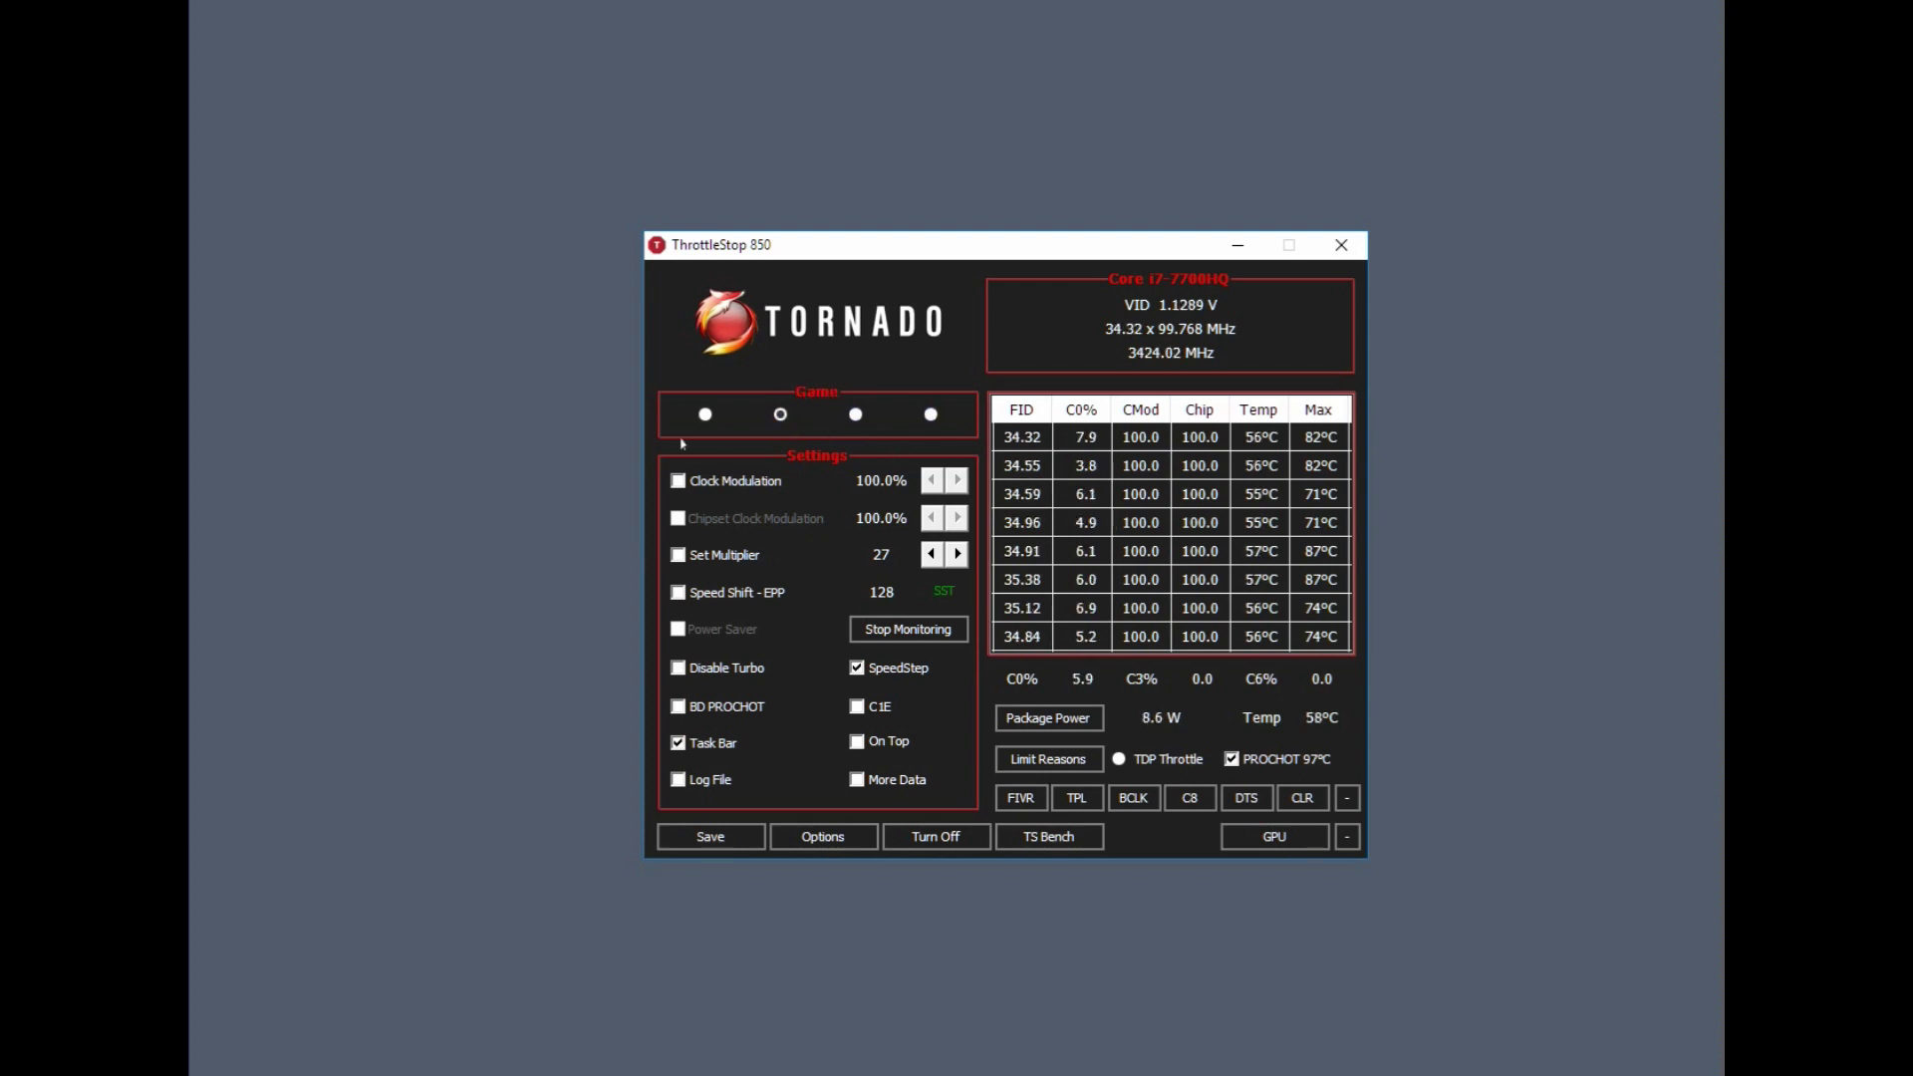
click(706, 414)
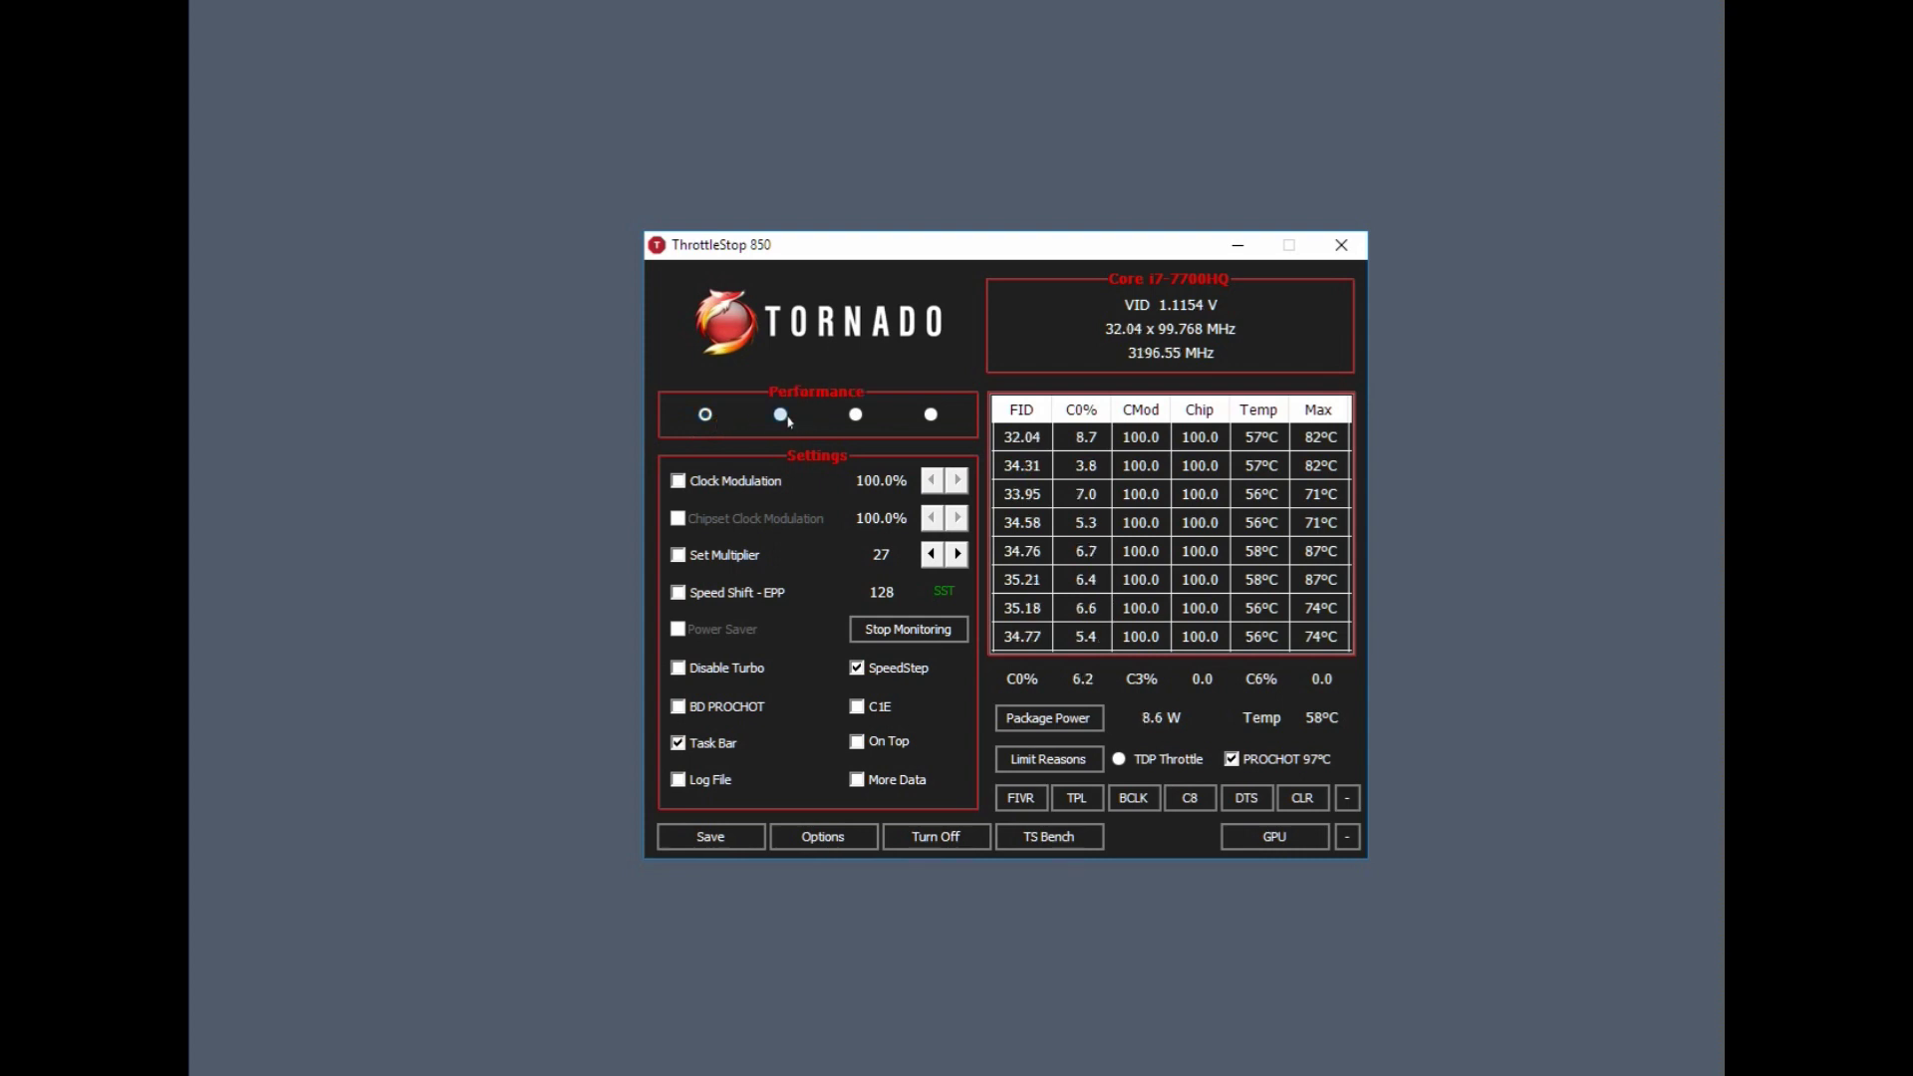
click(781, 414)
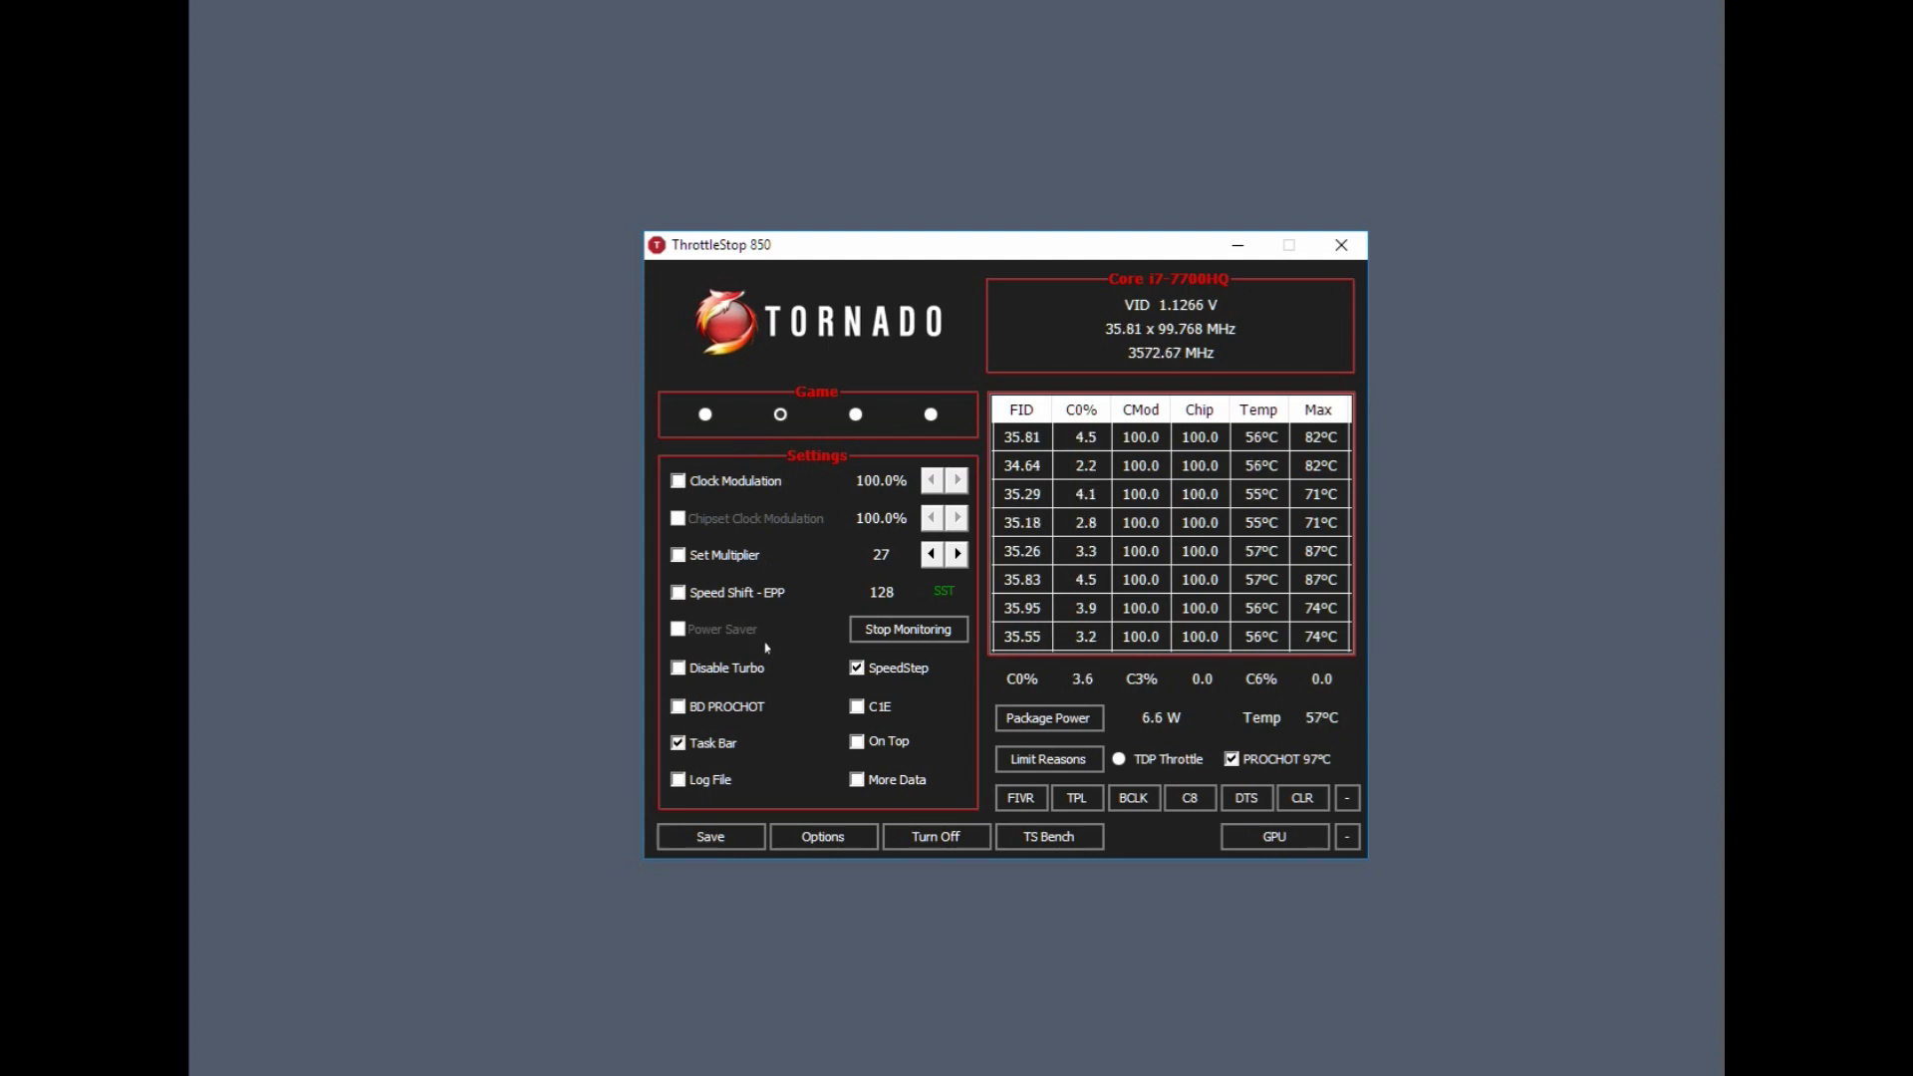
Enable Speed Shift - EPP for the Game profile.
click(717, 602)
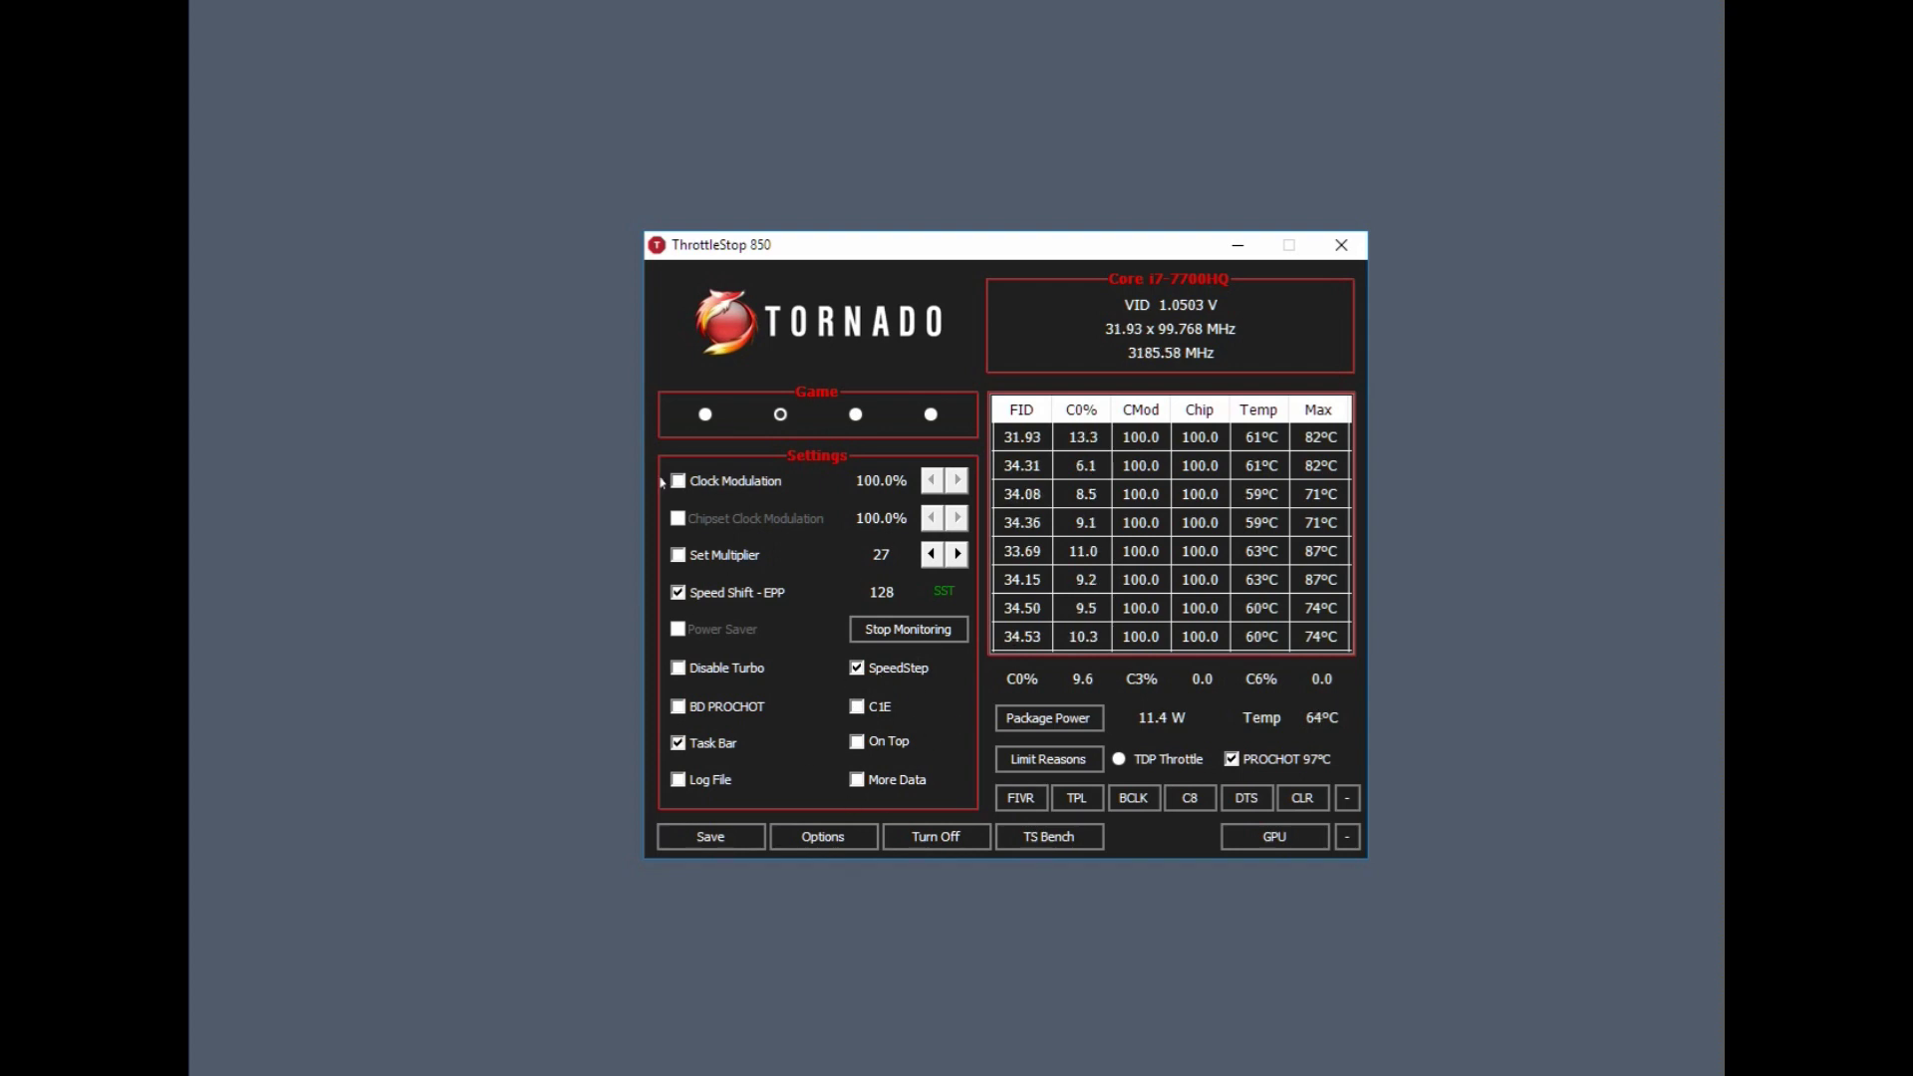
Turn off PROCHOT 97°C, then open Limit Reasons with CORE and RING flags cleared.
click(1258, 763)
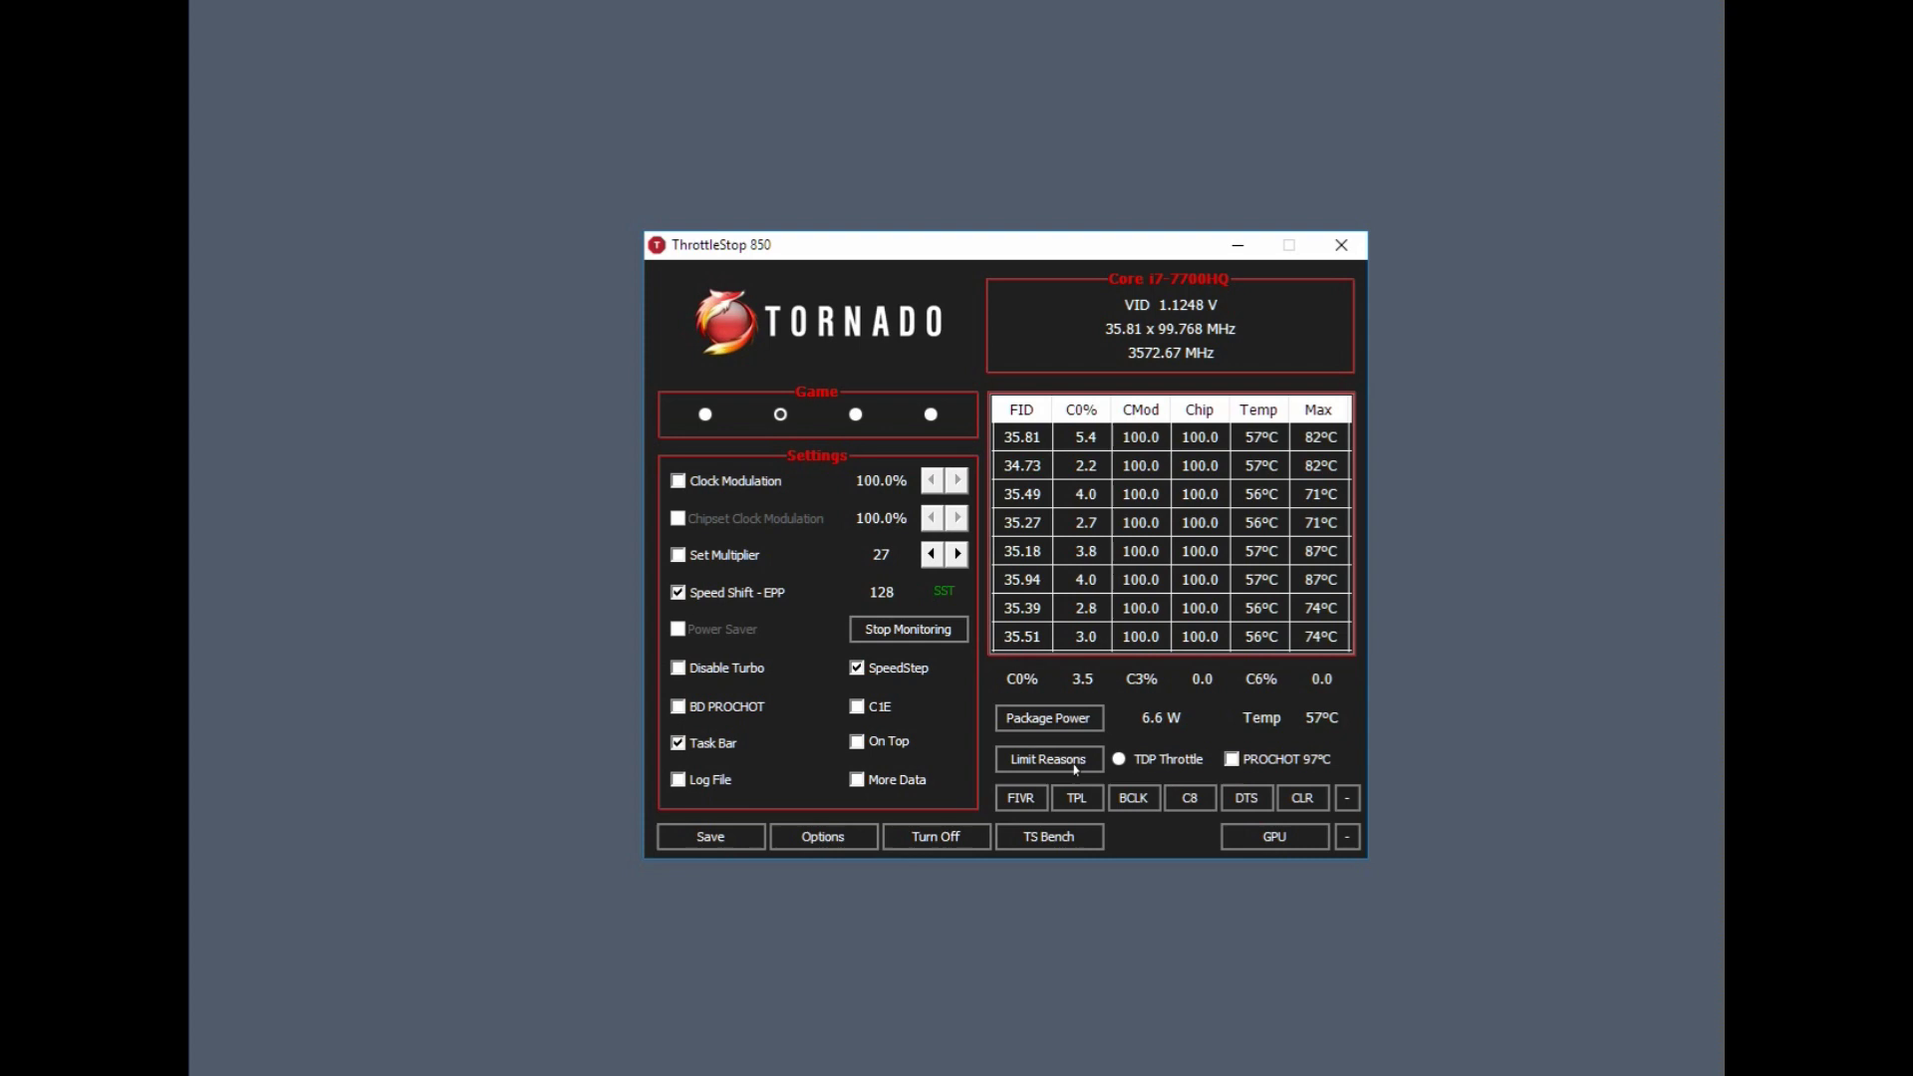
click(1075, 770)
click(383, 315)
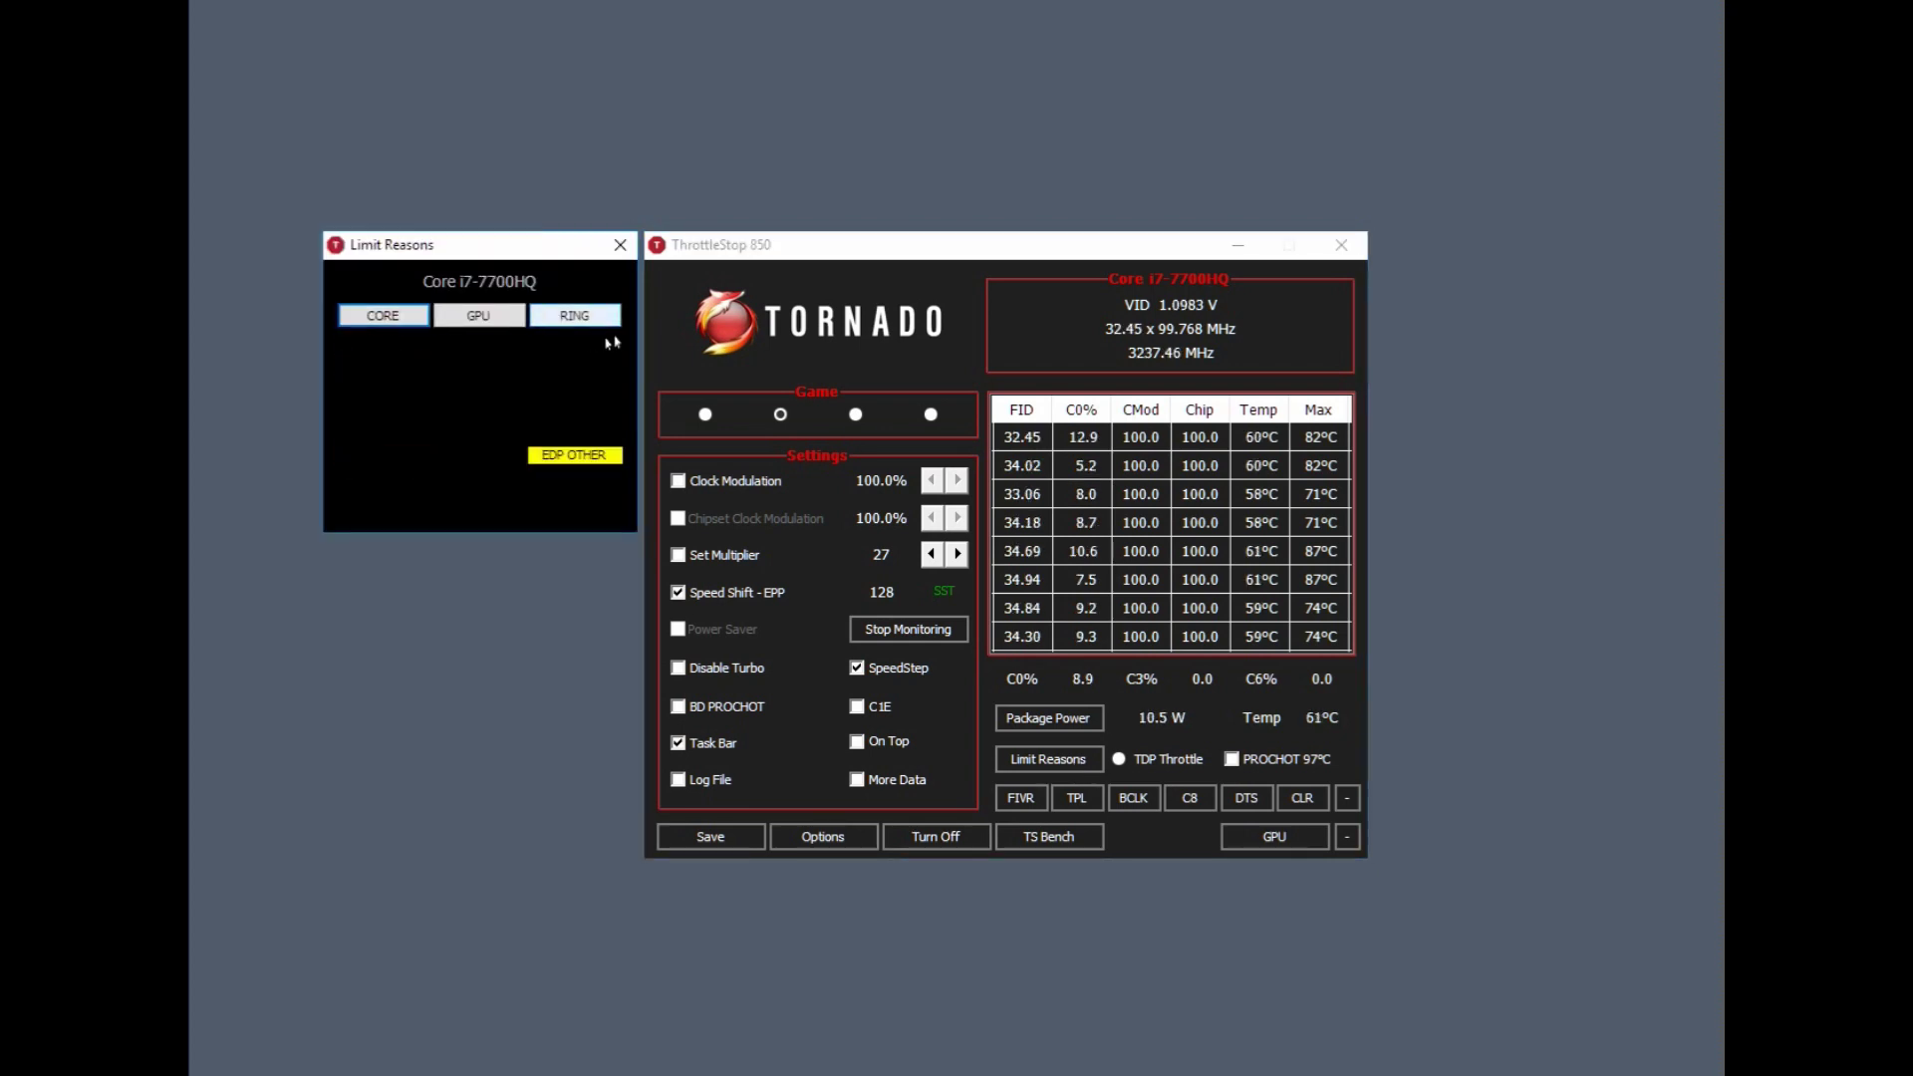
click(574, 315)
click(360, 326)
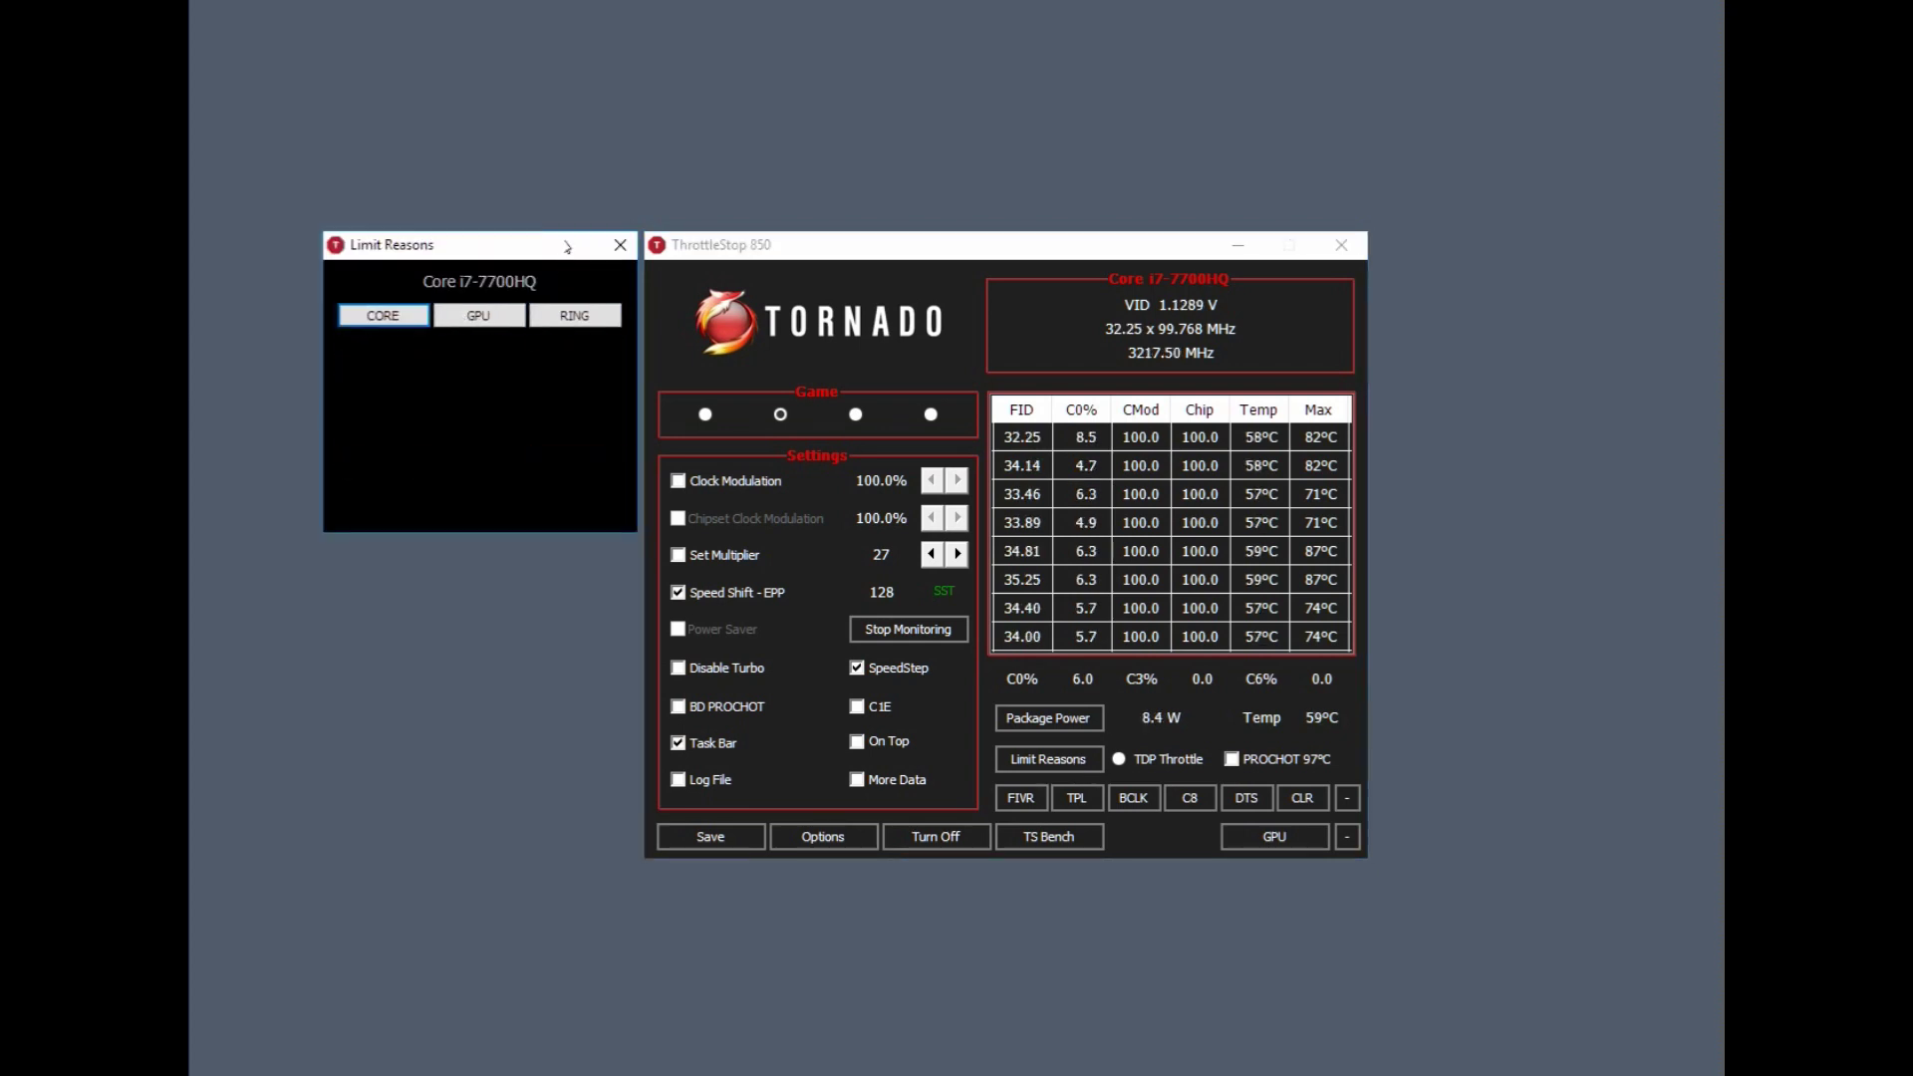
drag(538, 250, 540, 250)
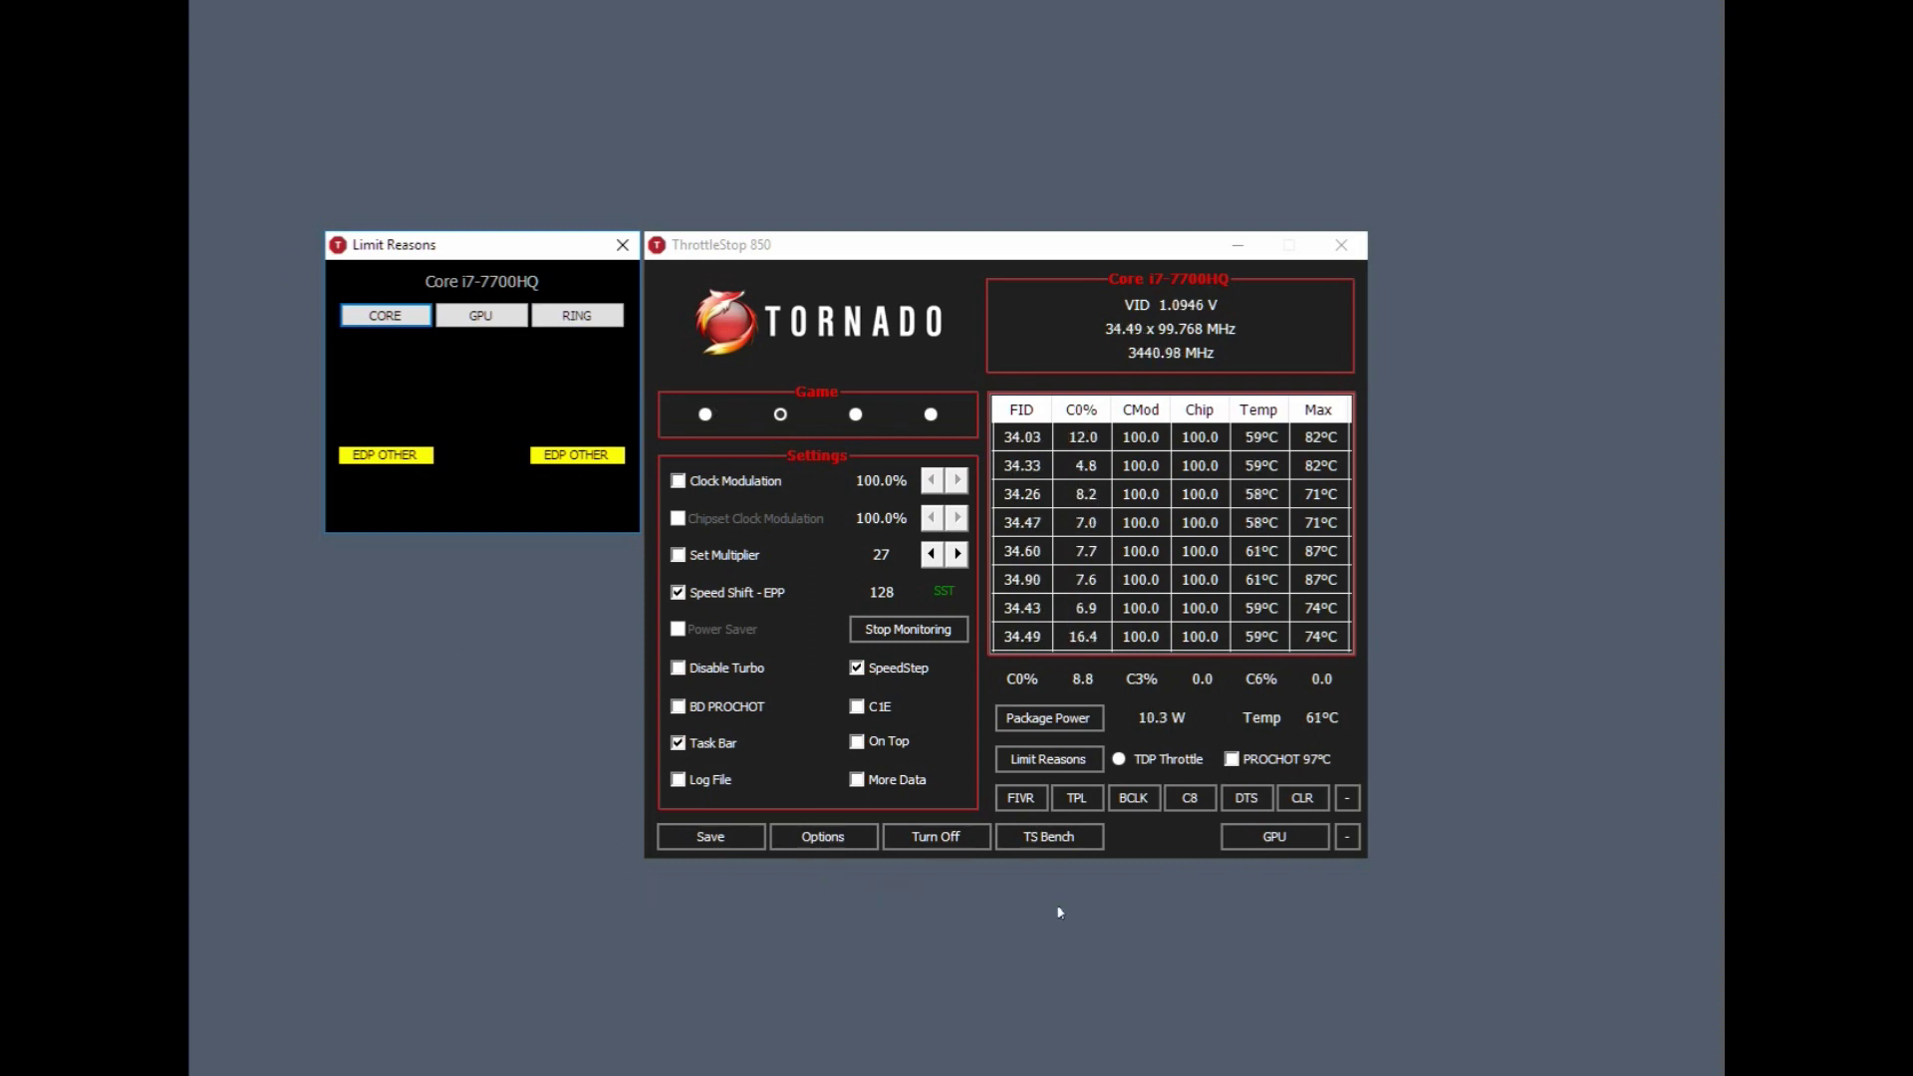
Place TS Bench below Limit Reasons and start the 1024M stress test.
click(1062, 842)
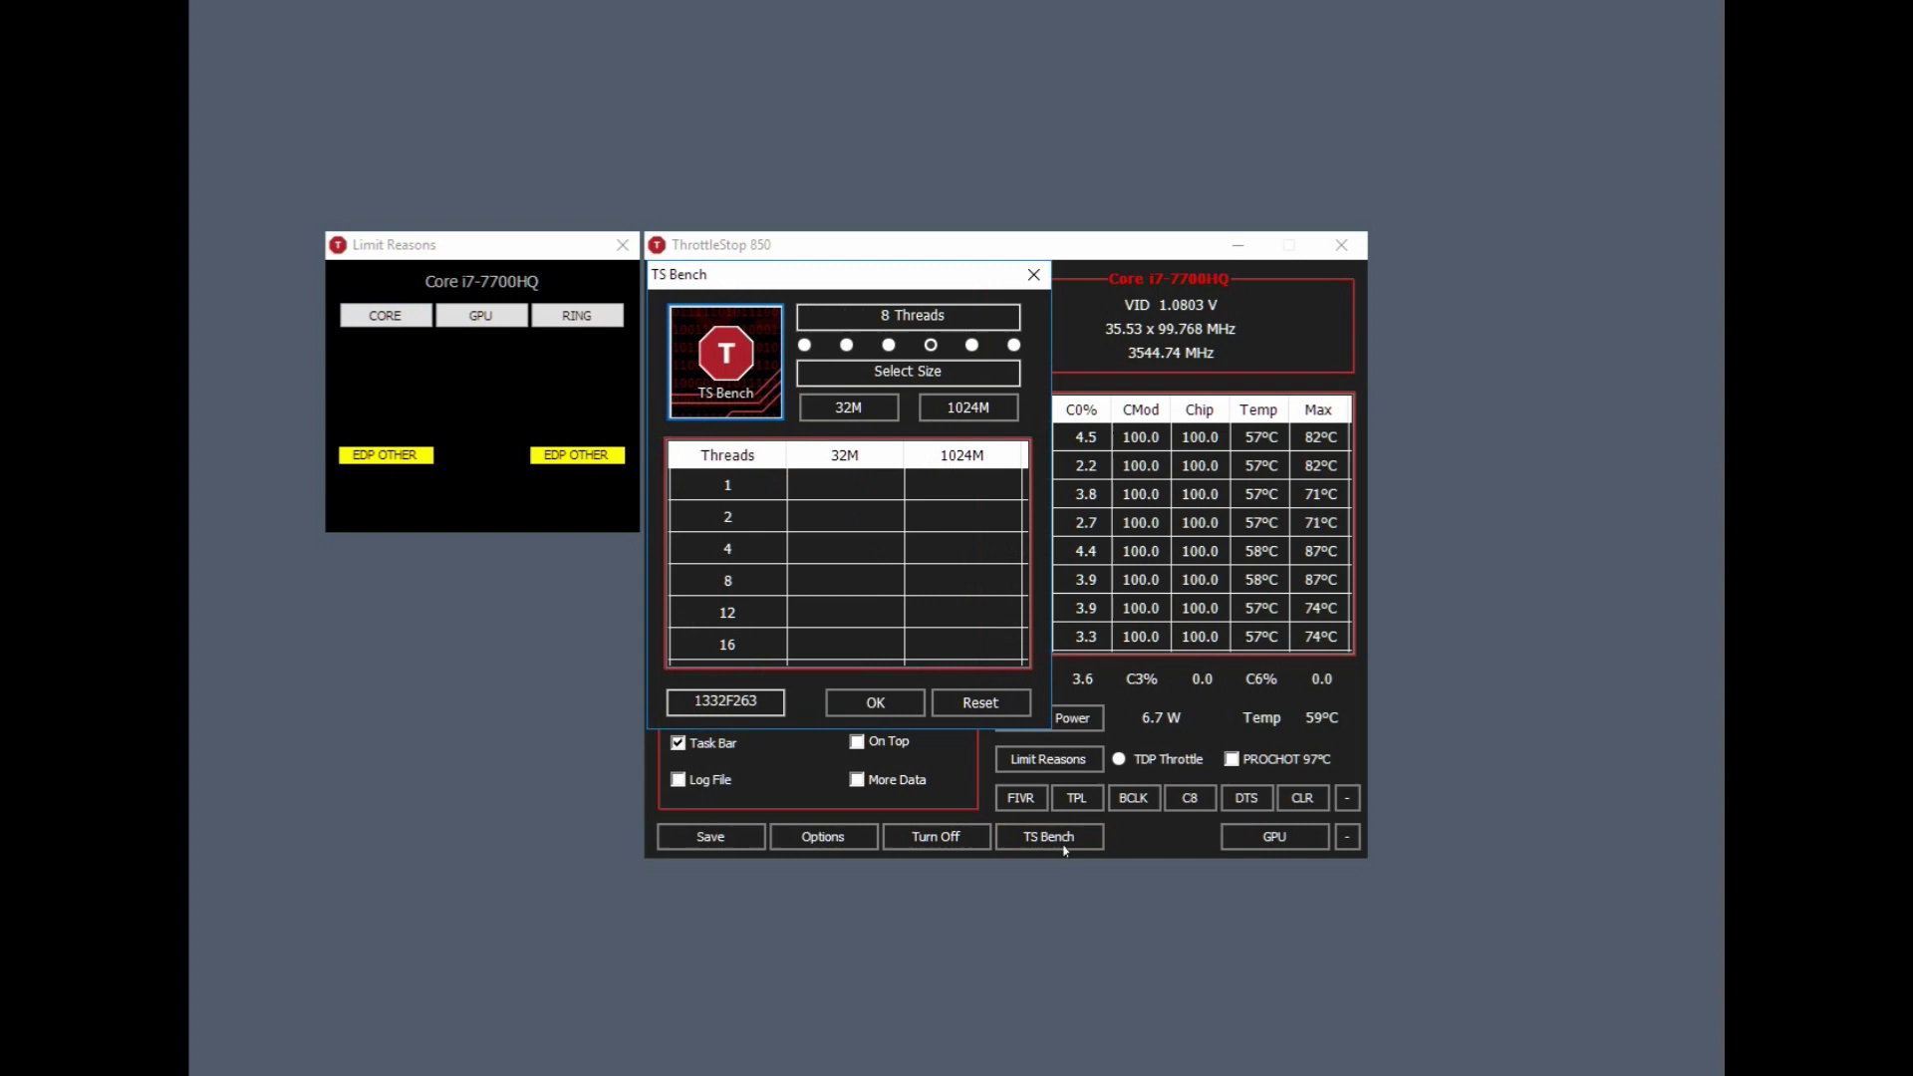
drag(857, 282, 446, 566)
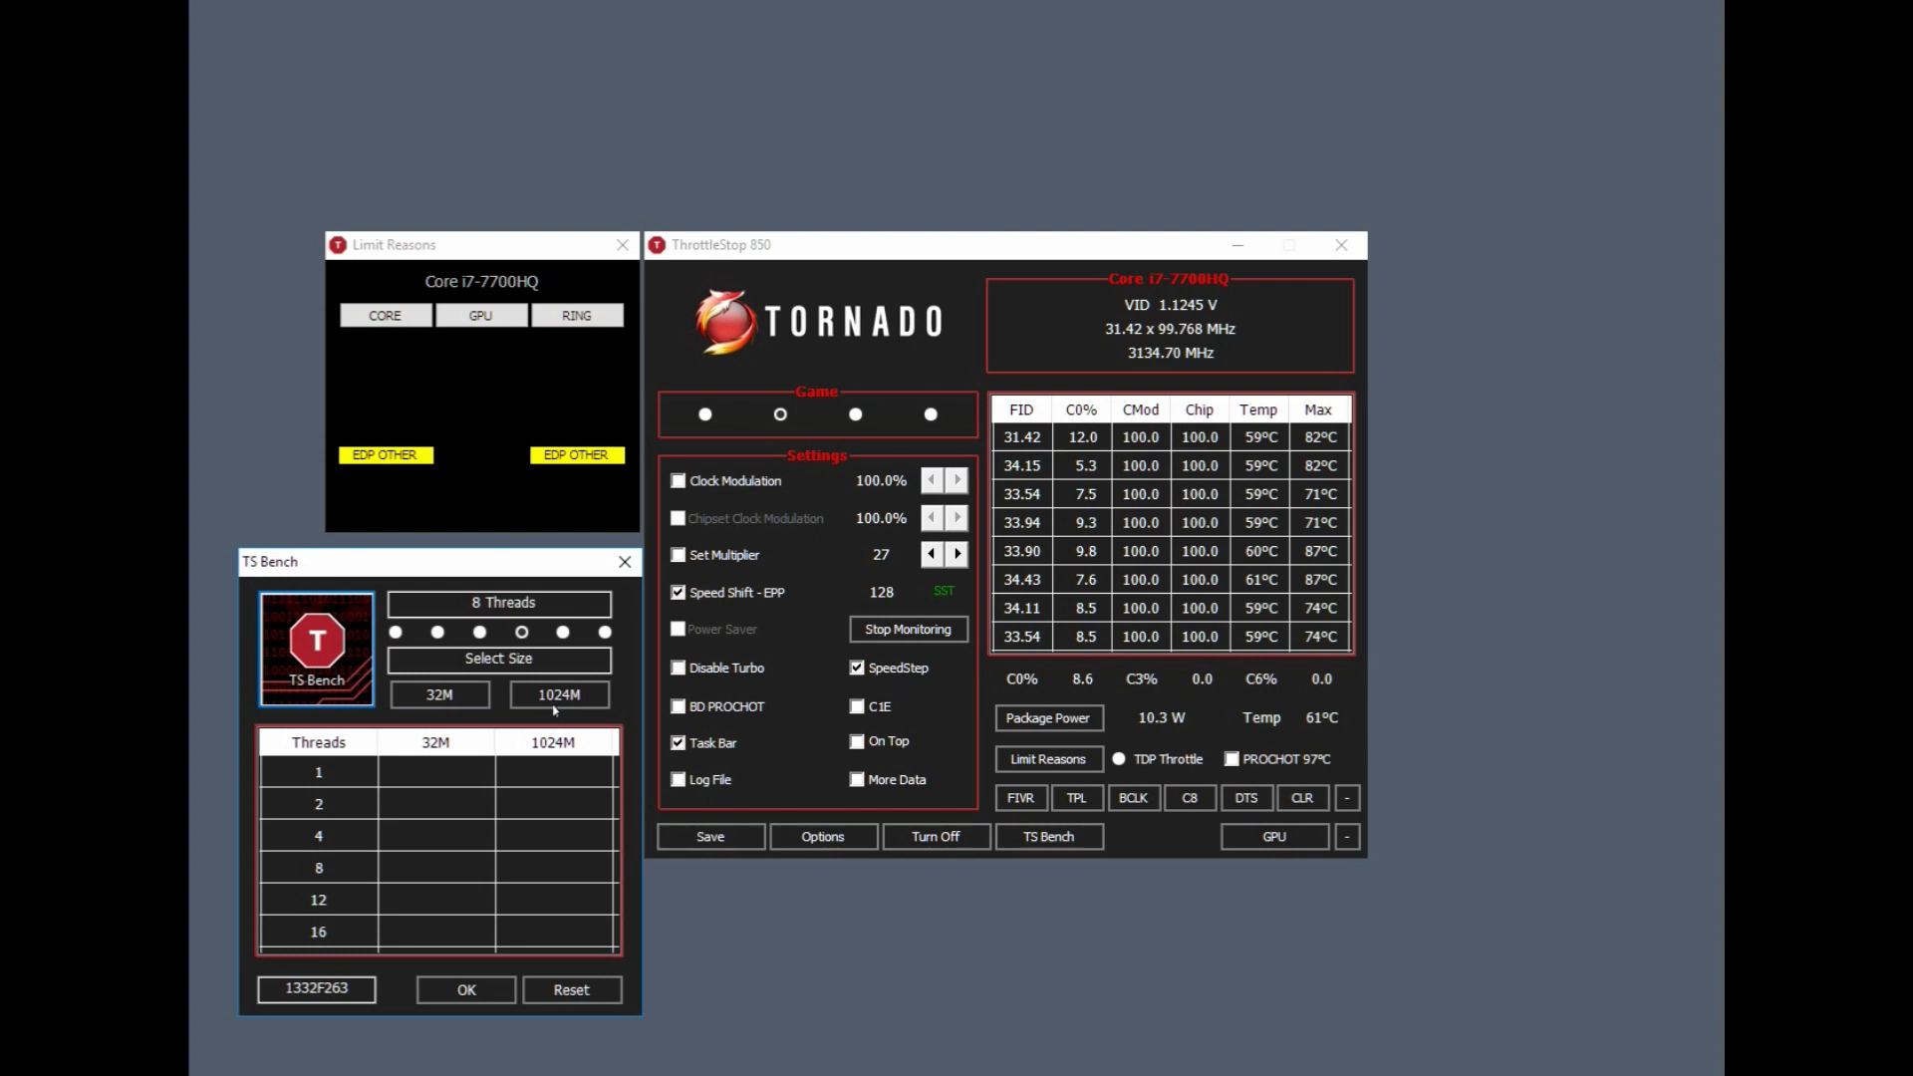
click(554, 707)
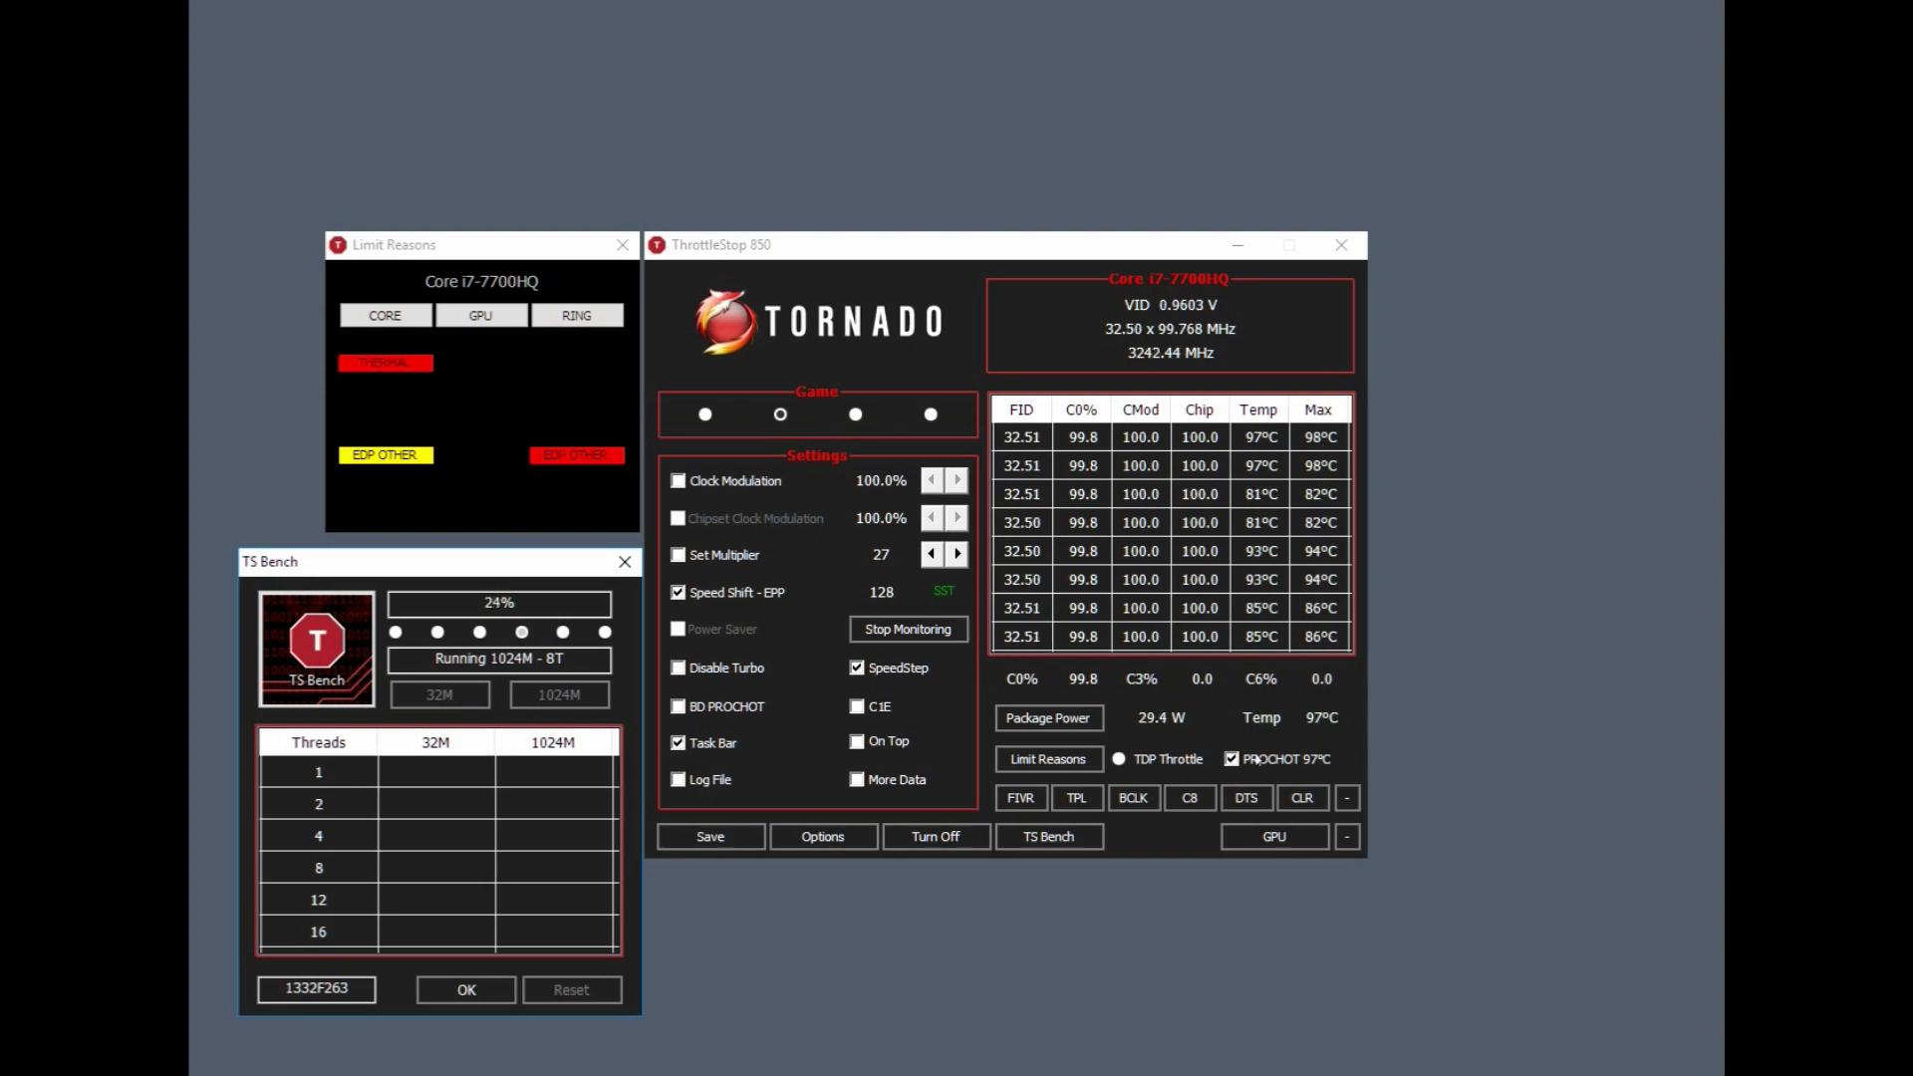
Stop the benchmark, close TS Bench and clear the CORE and RING limit flags.
click(465, 1000)
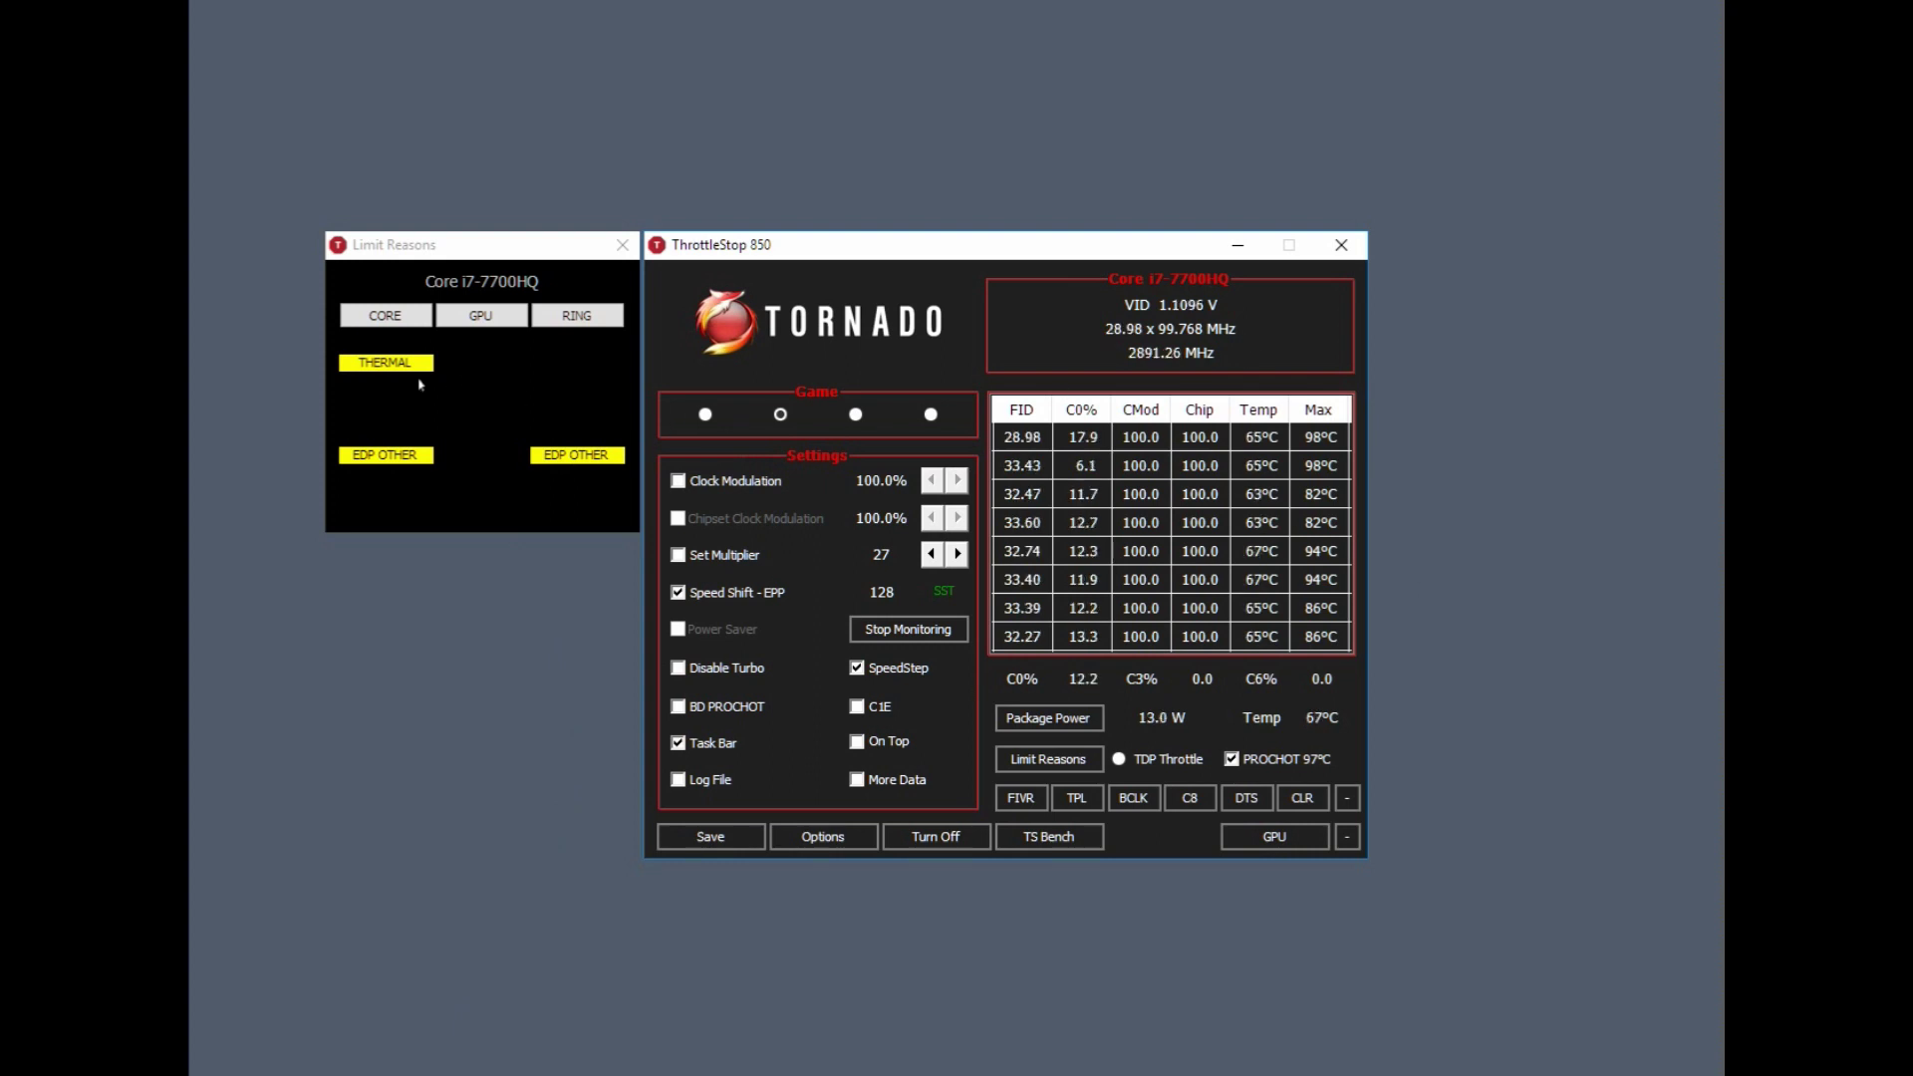
click(384, 314)
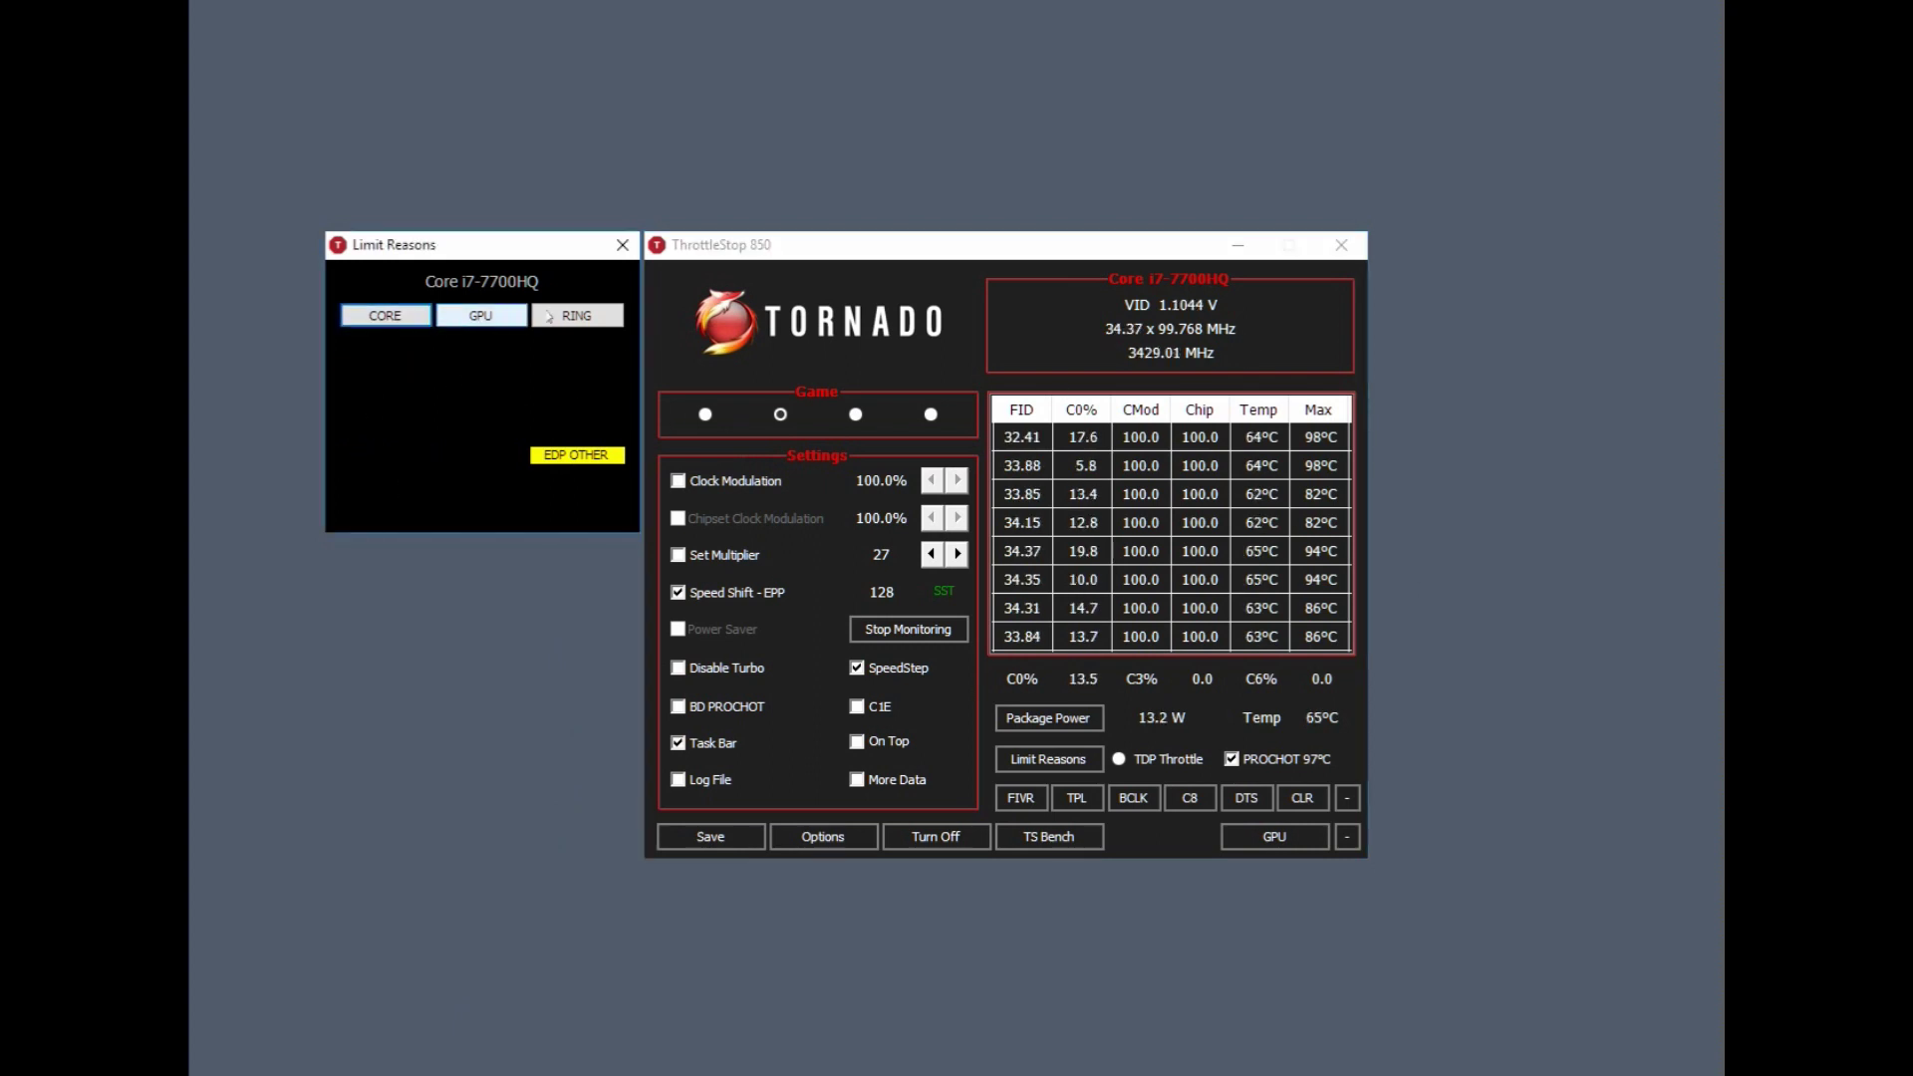
click(595, 329)
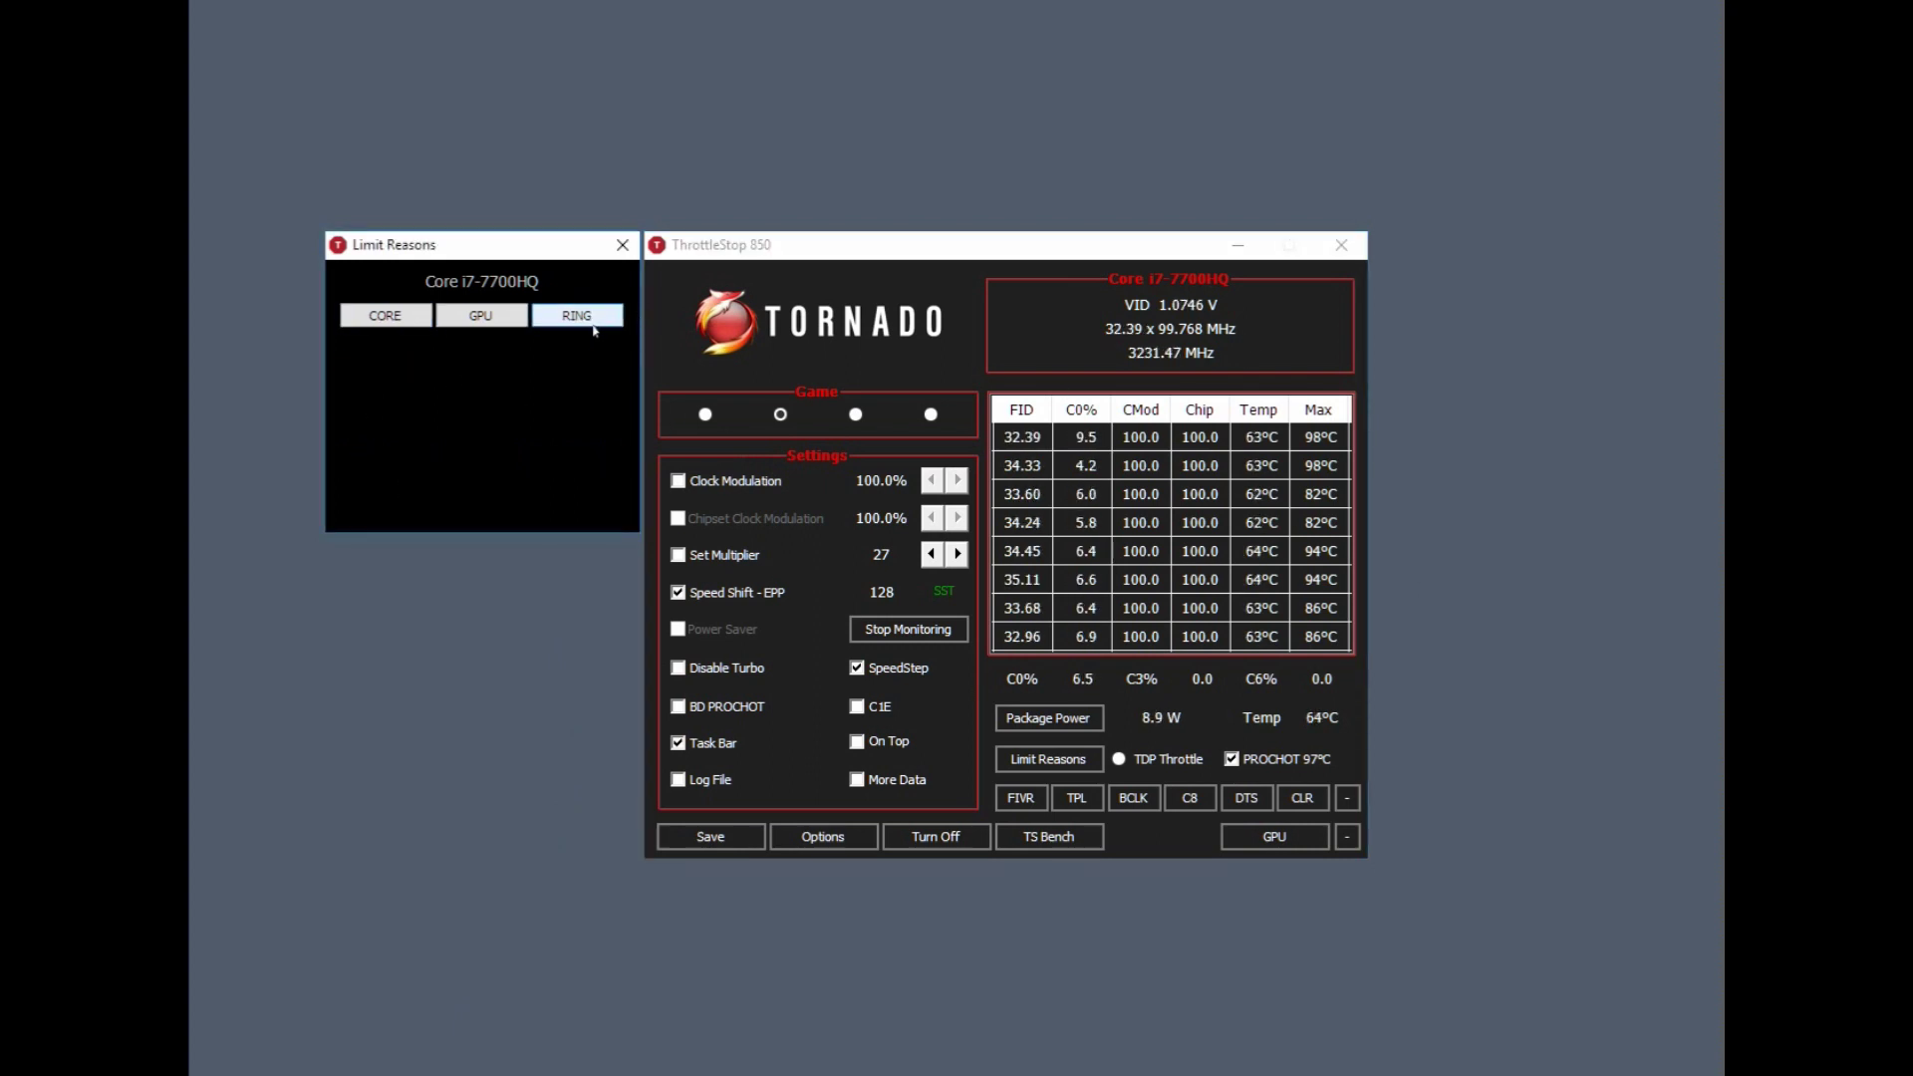
Reset the max temperature readings with CLR and untick PROCHOT 97°C.
click(1313, 804)
click(1248, 763)
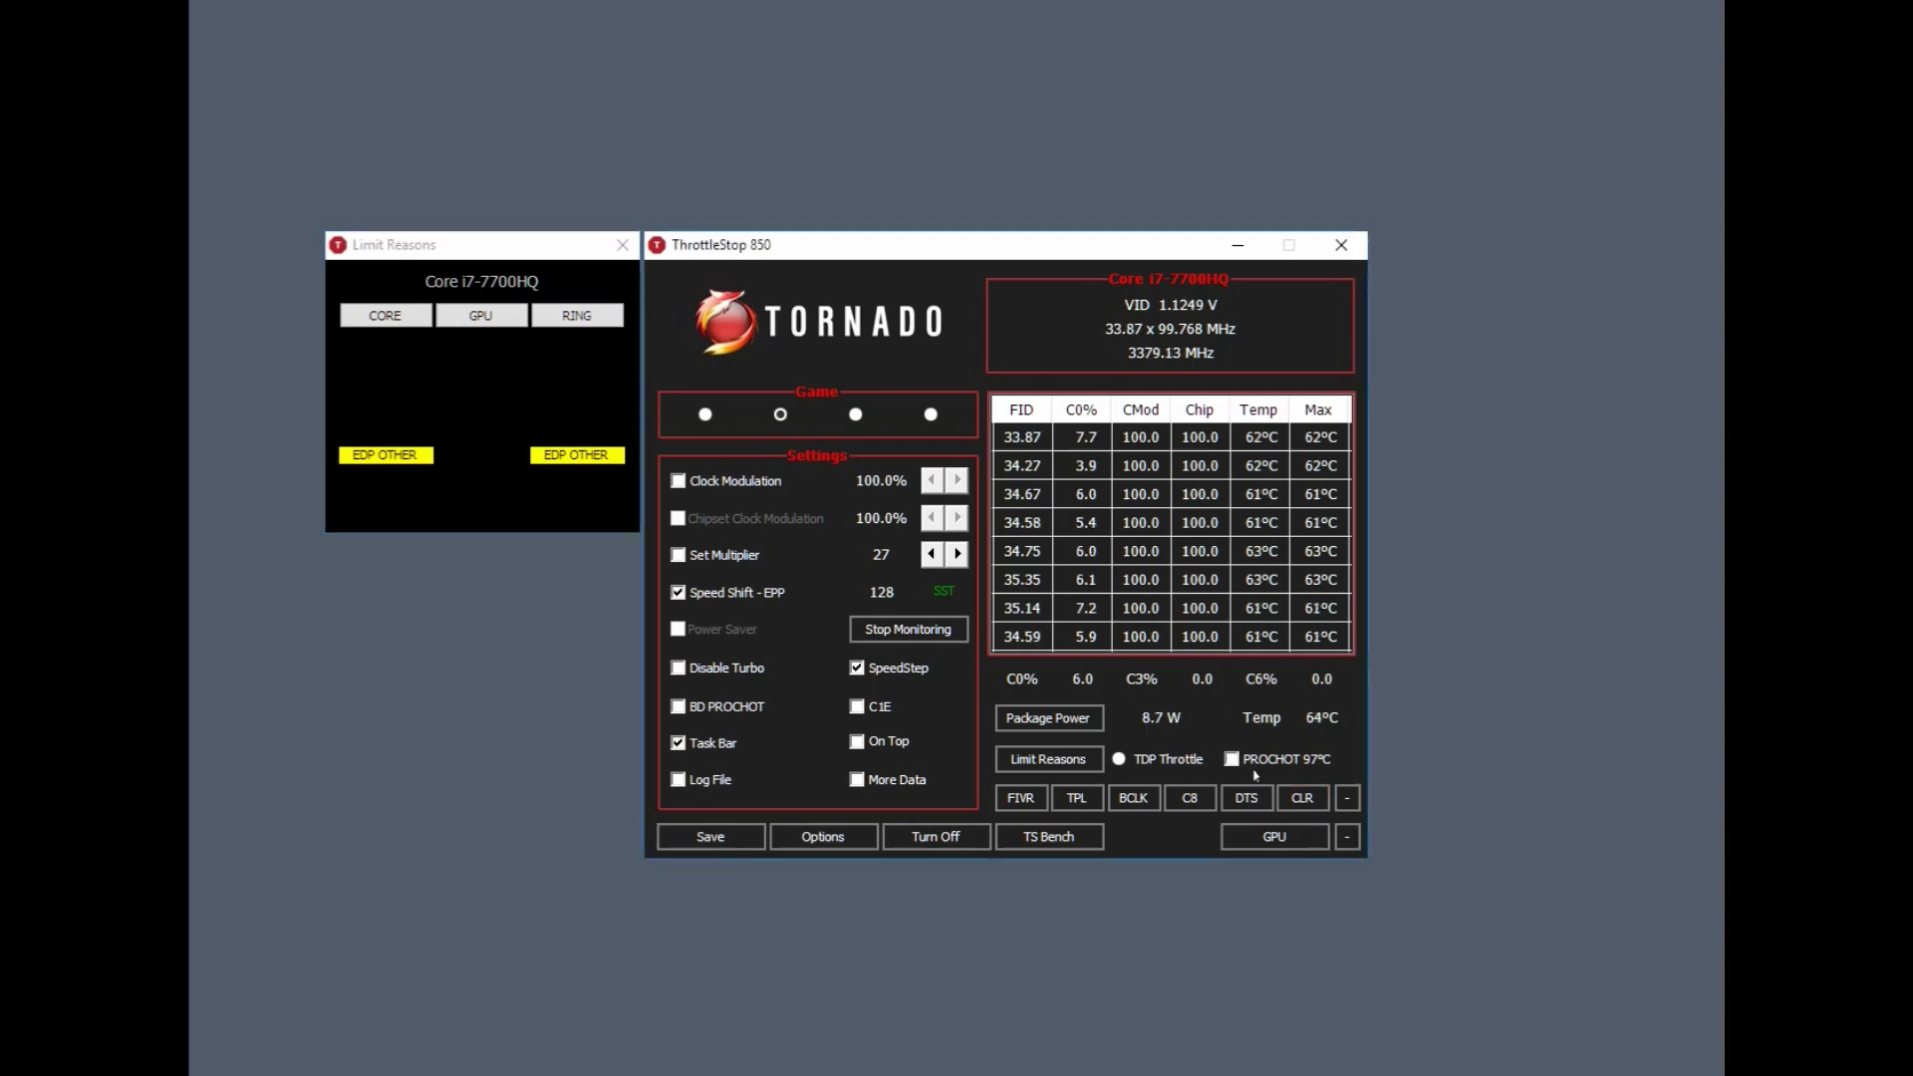
click(1313, 811)
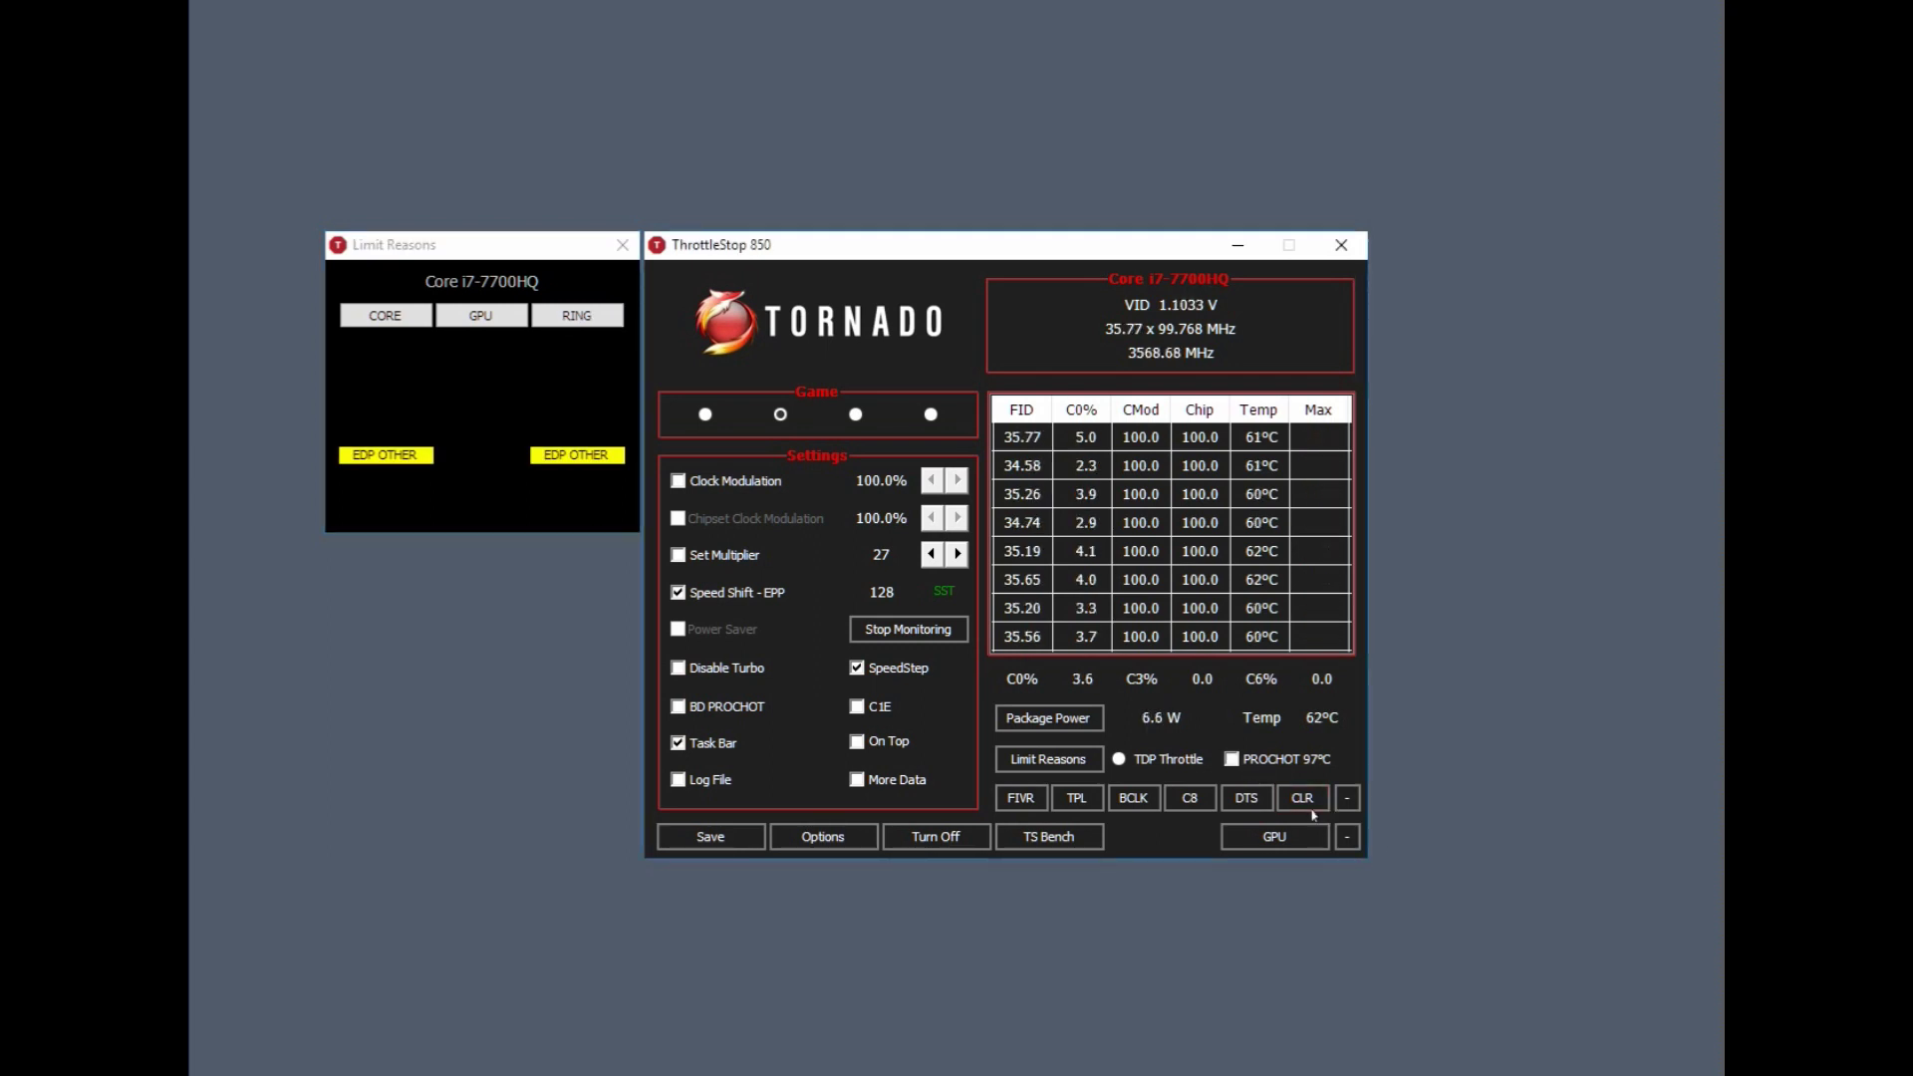
click(1313, 814)
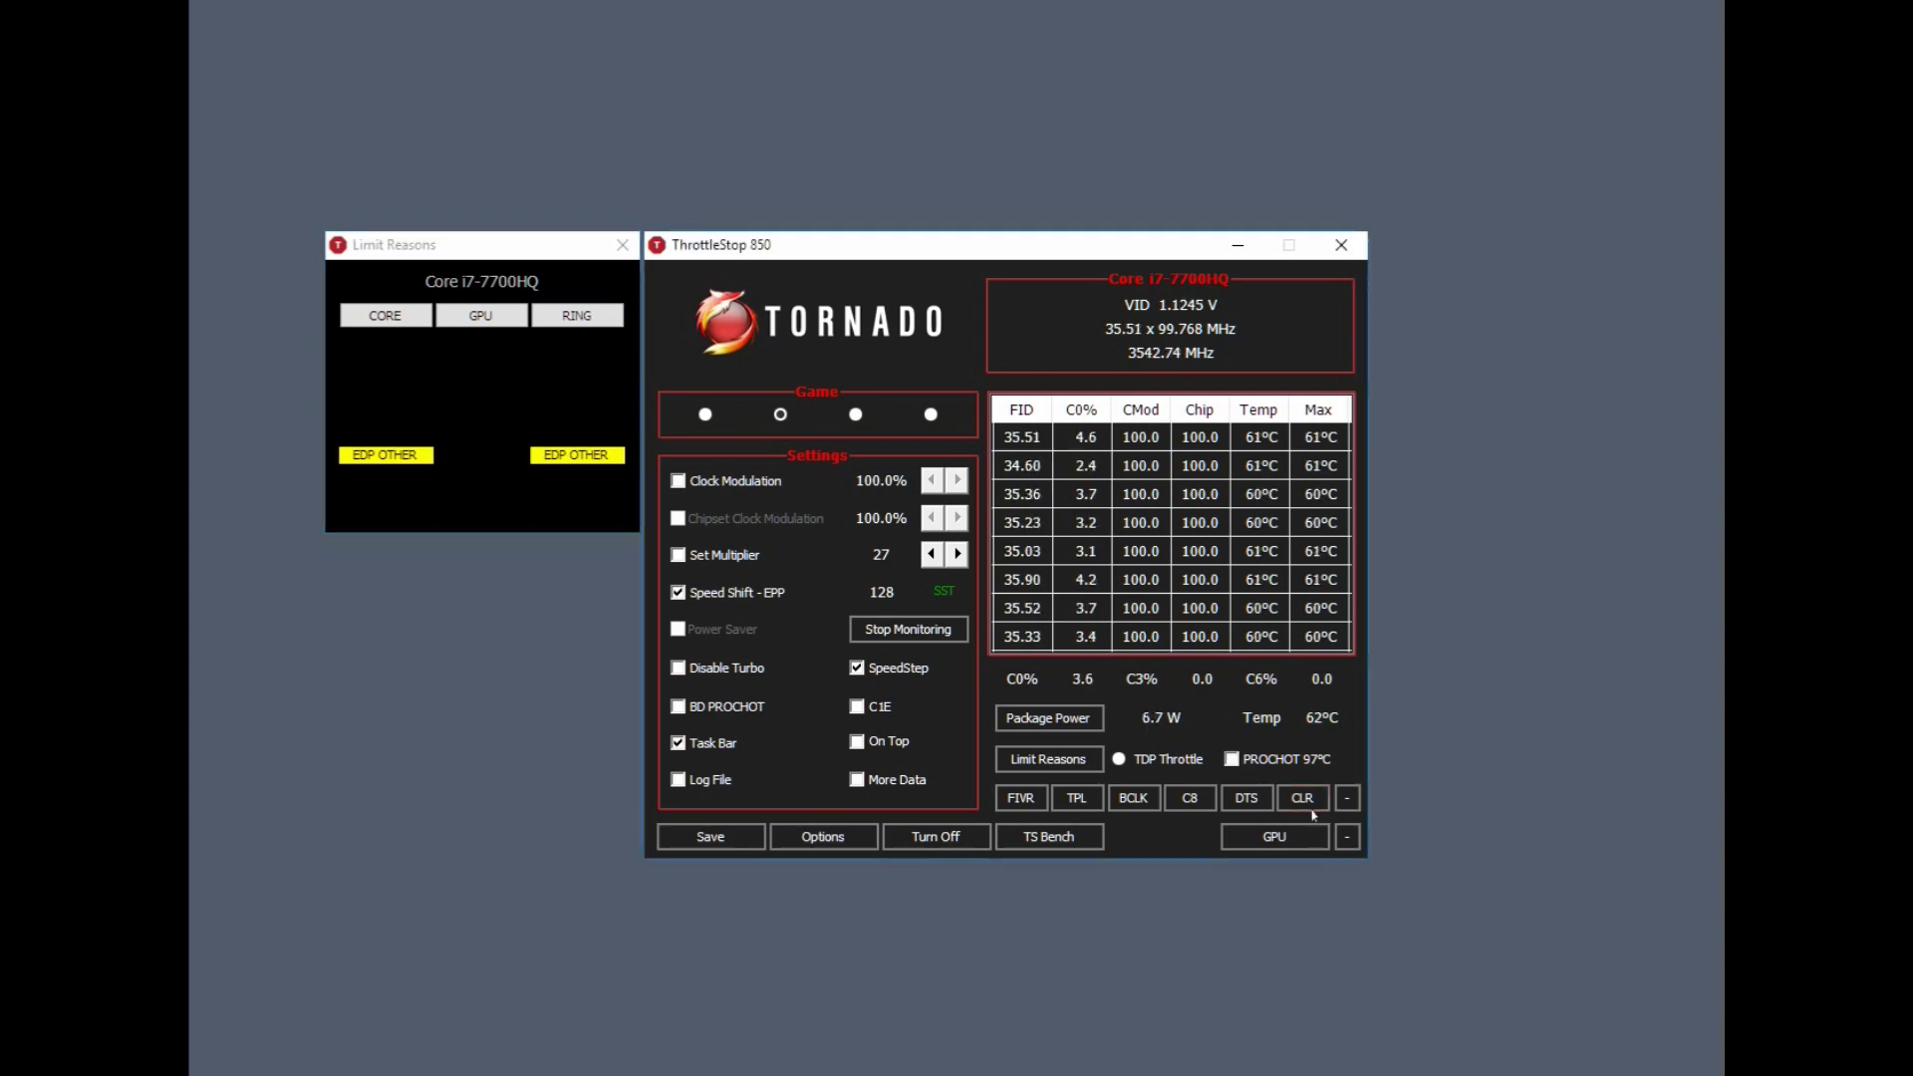
In Turbo FIVR Control, unlock CPU Core voltage and set -125.0 mV offsets for CPU Core and CPU Cache.
click(1021, 798)
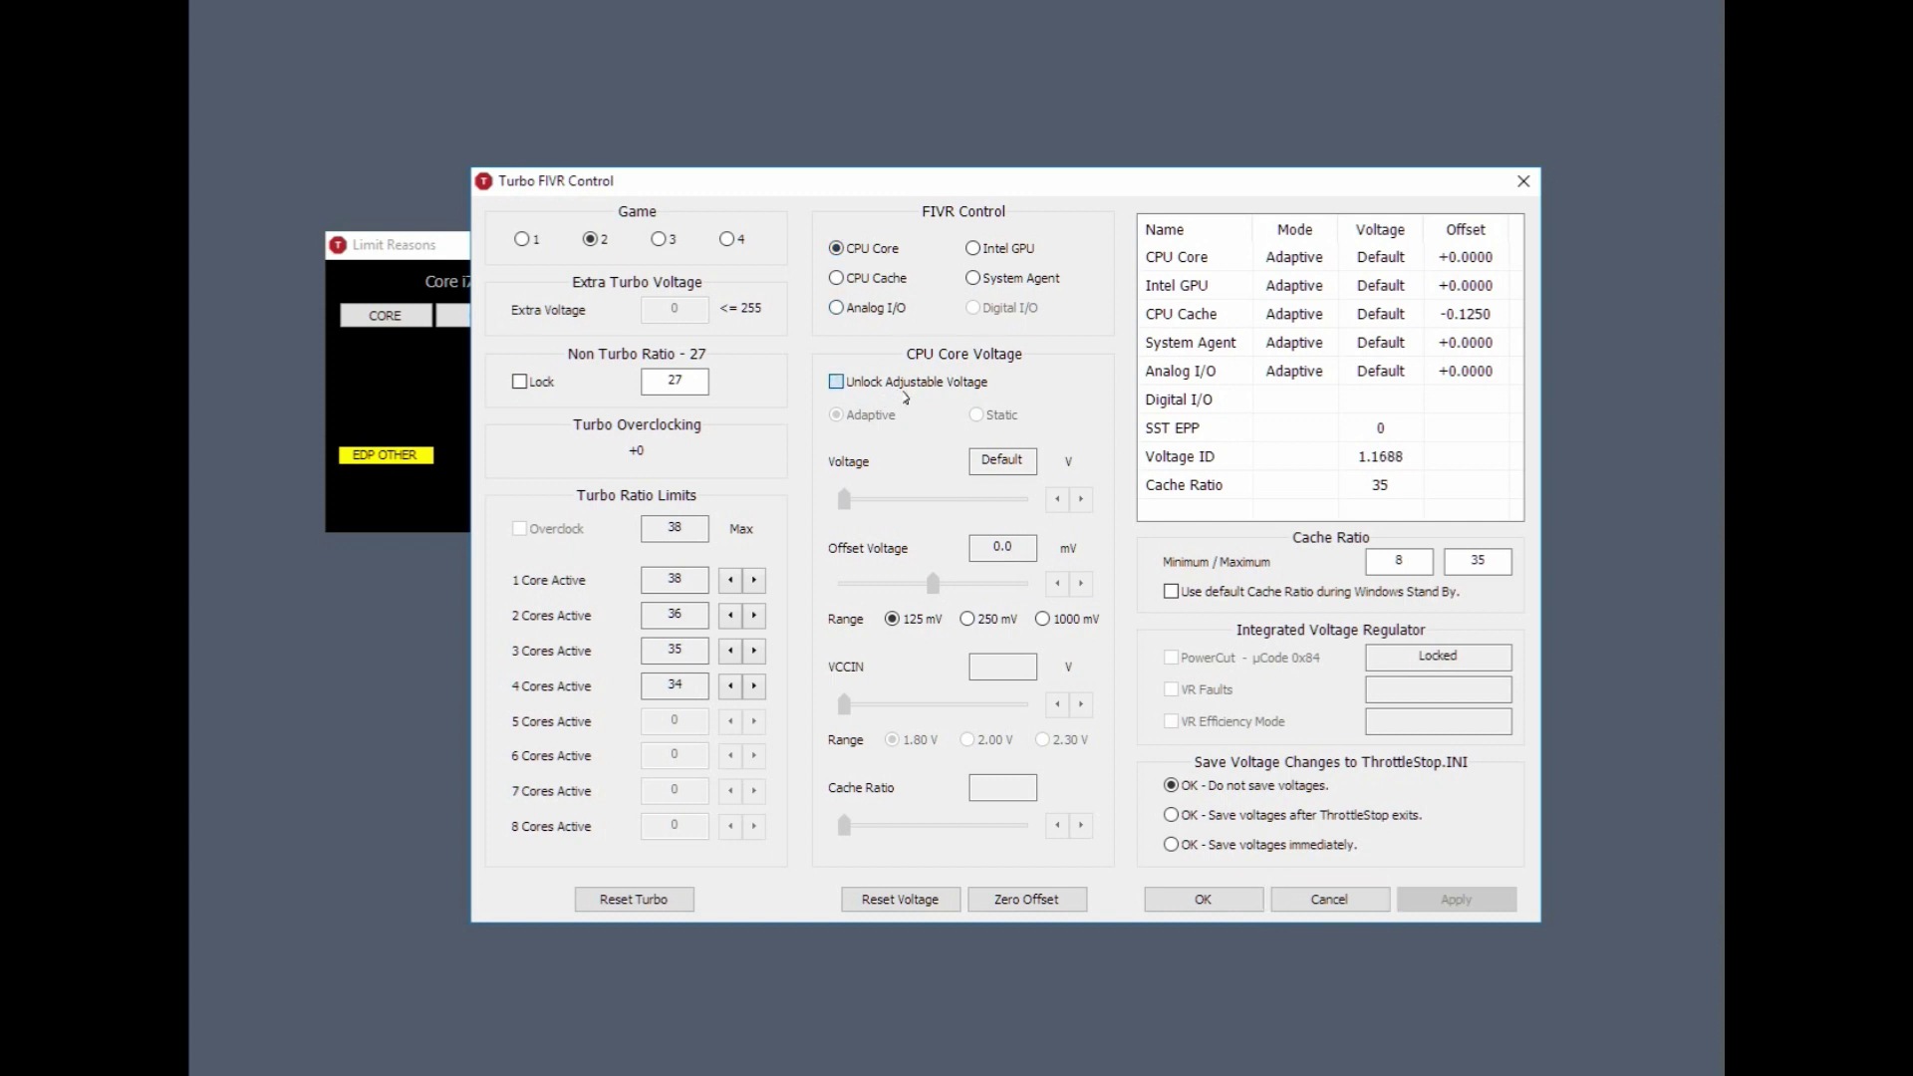
click(837, 382)
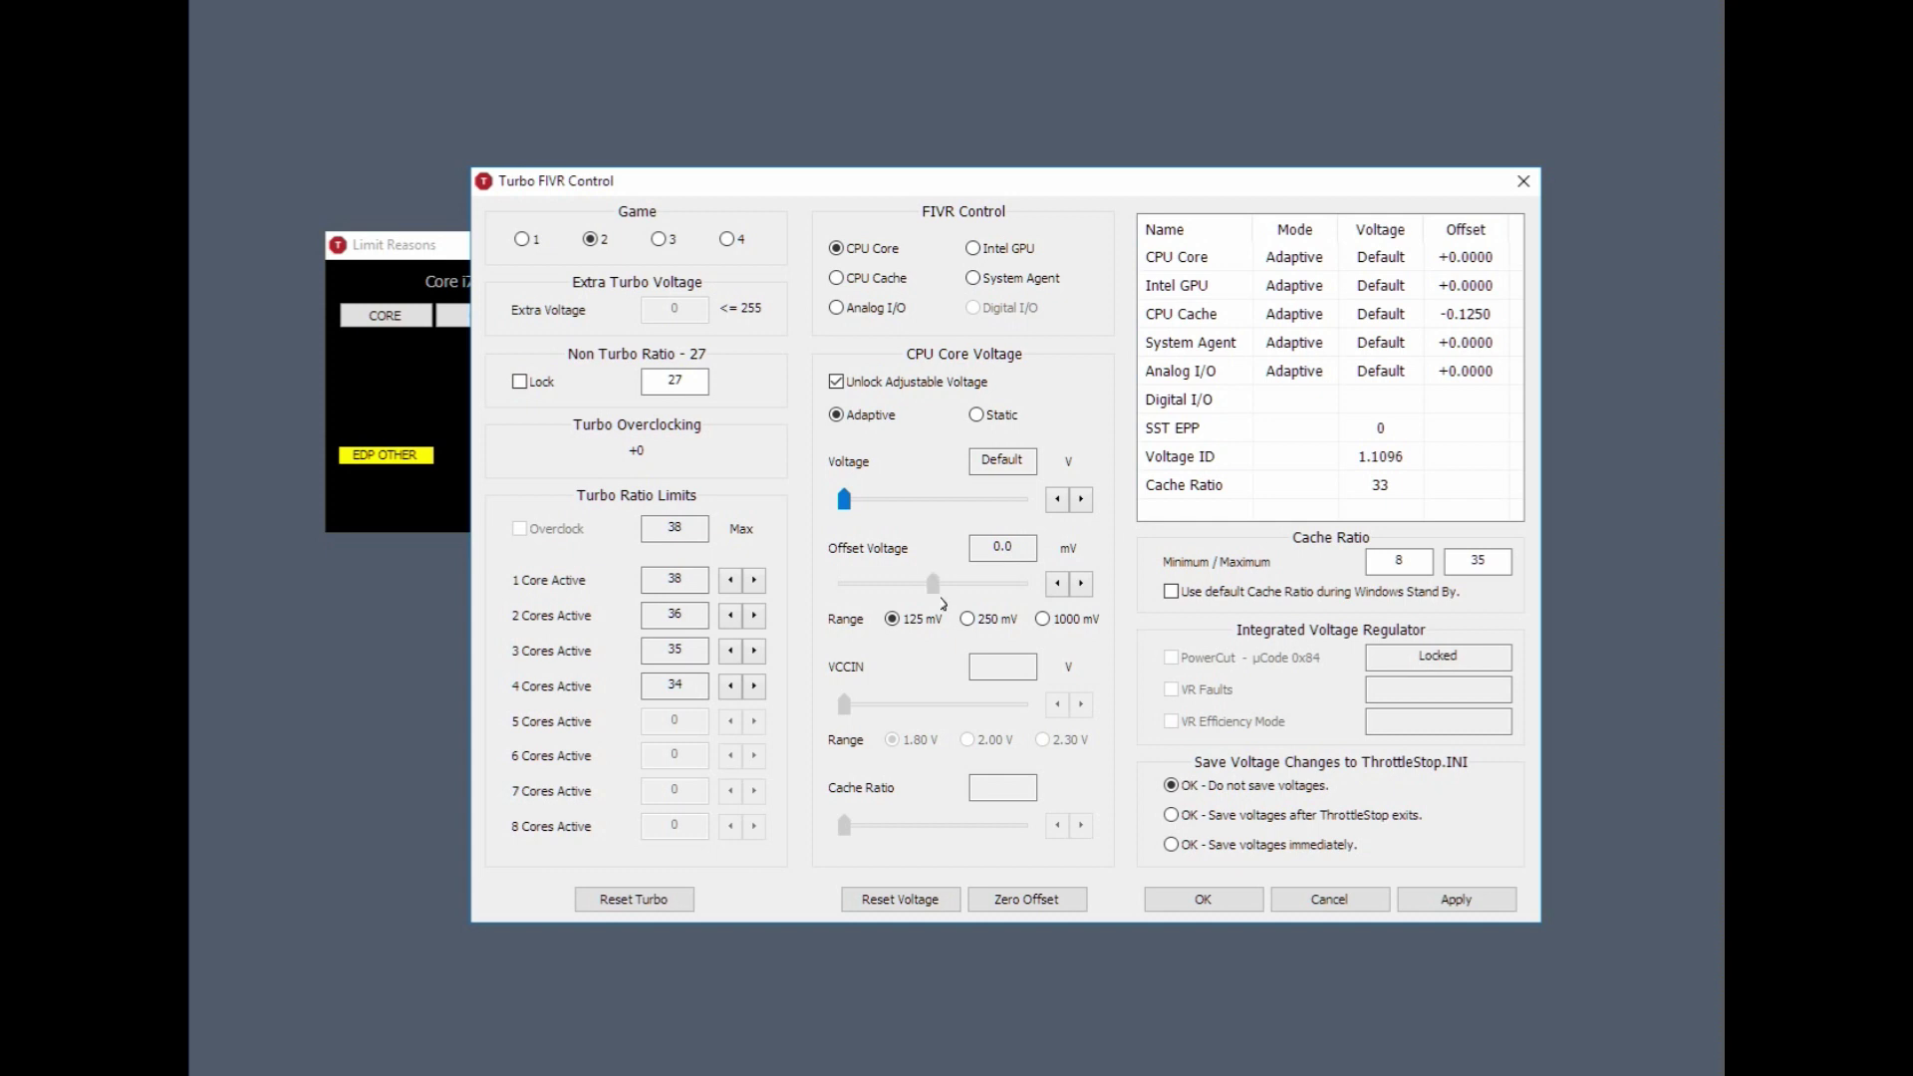
drag(941, 601, 838, 610)
click(891, 287)
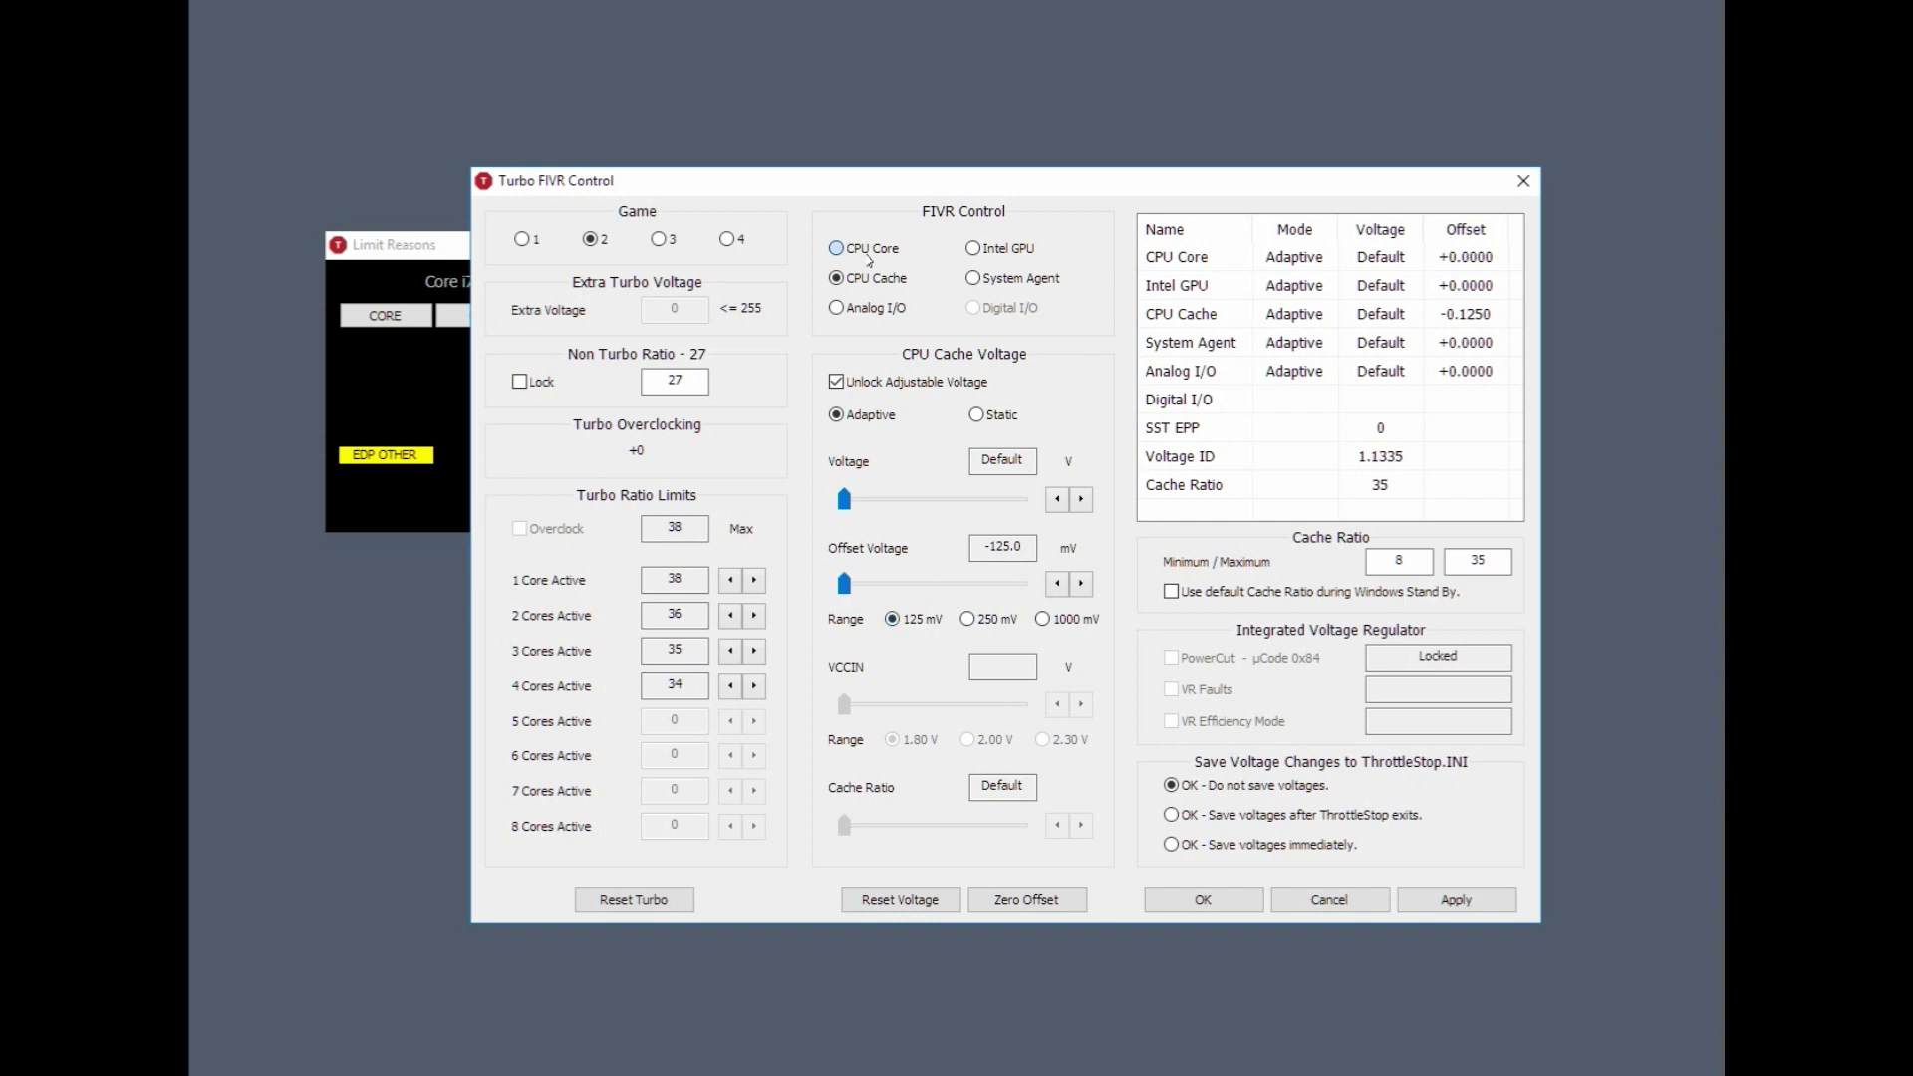
Unlock adjustable voltage for Intel GPU and set its offset to -40.0 mV.
click(869, 261)
click(882, 284)
click(1006, 251)
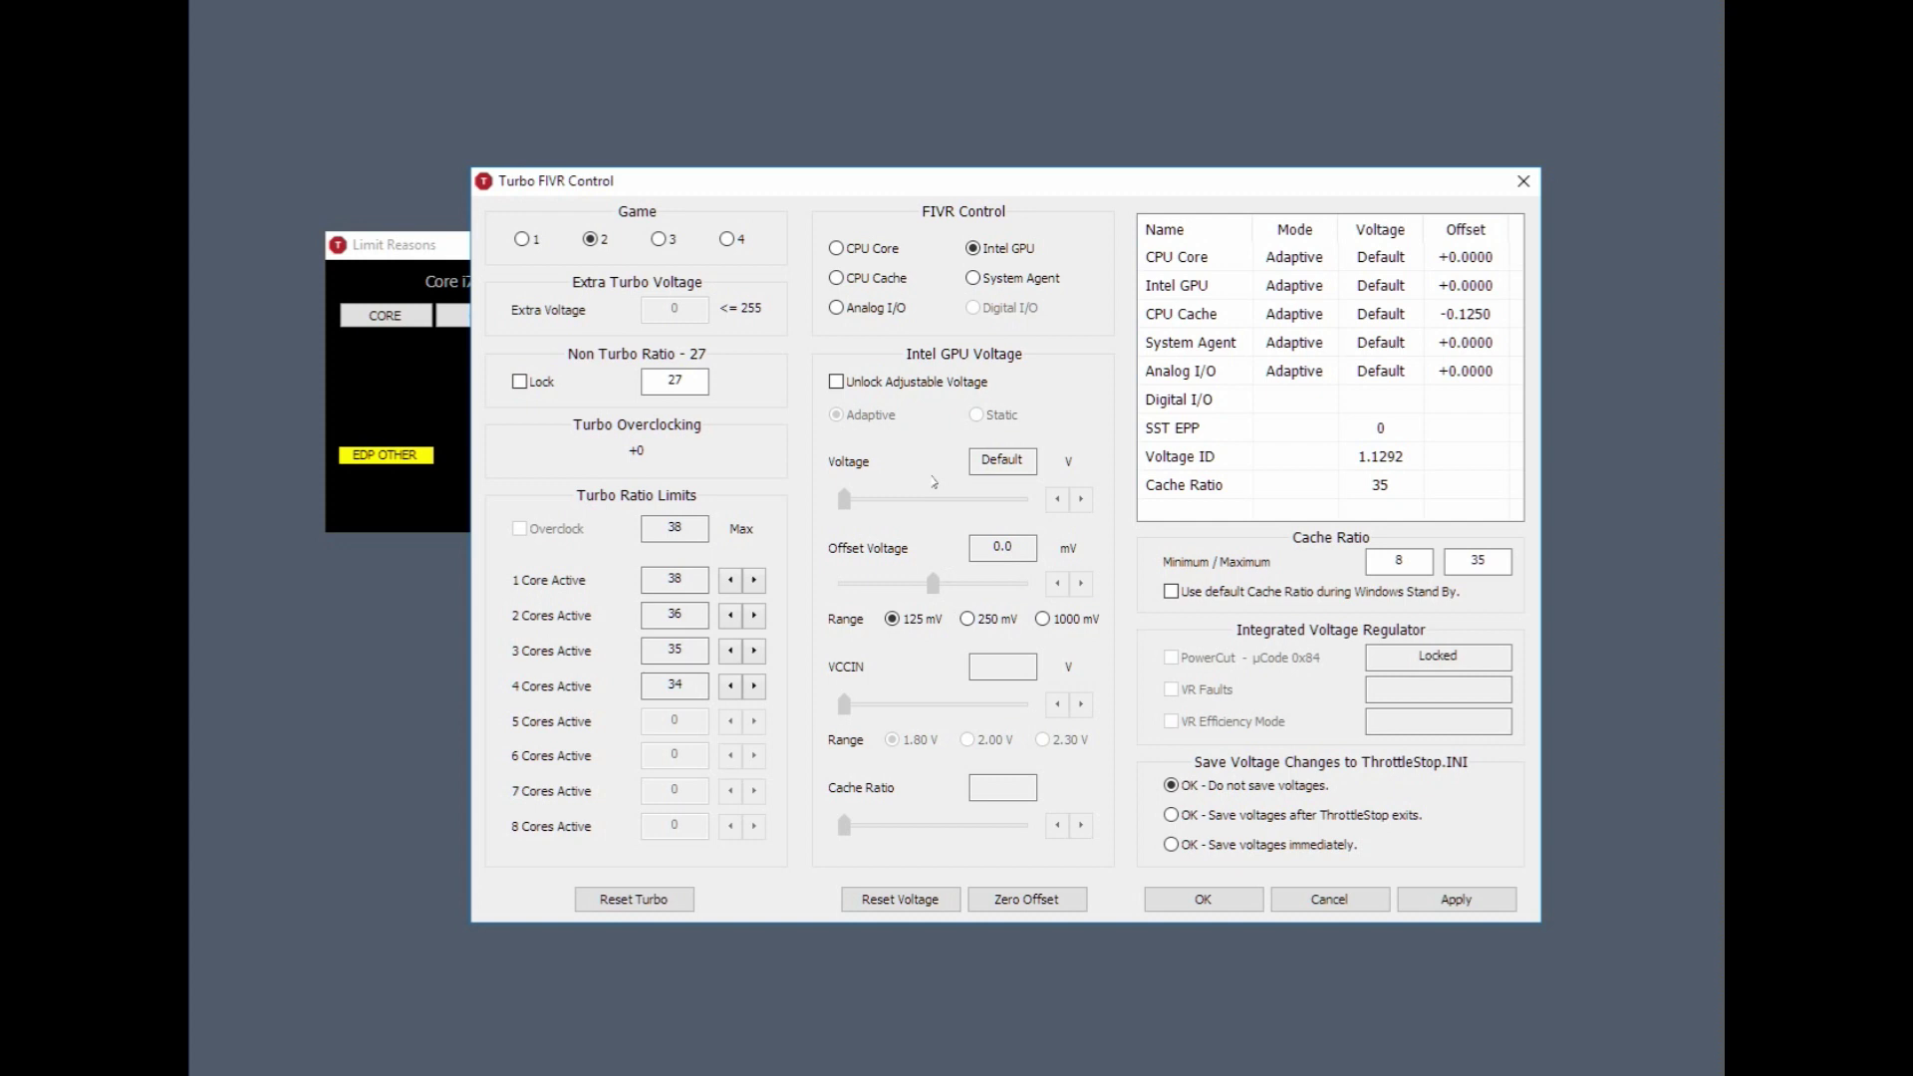
click(904, 384)
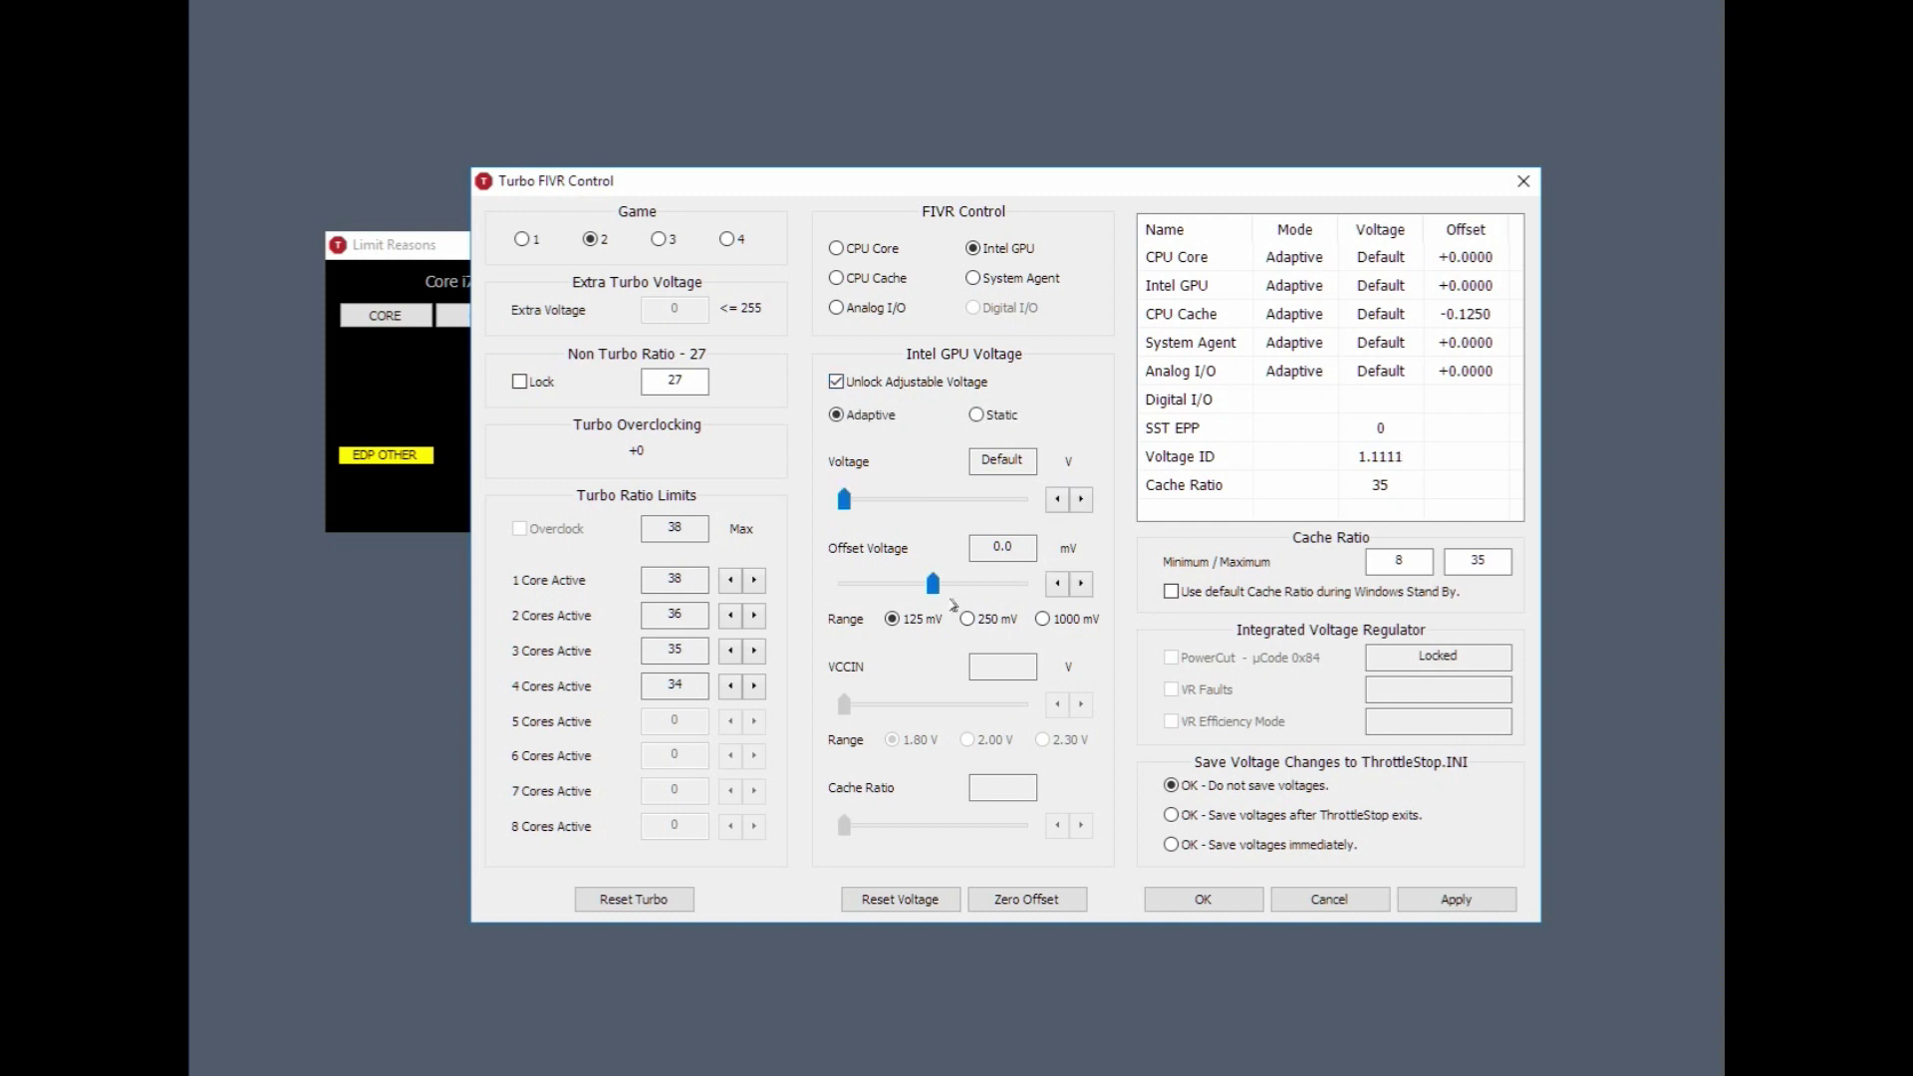
drag(942, 599, 909, 603)
key(Right)
key(Right)
key(Right)
key(Right)
key(Right)
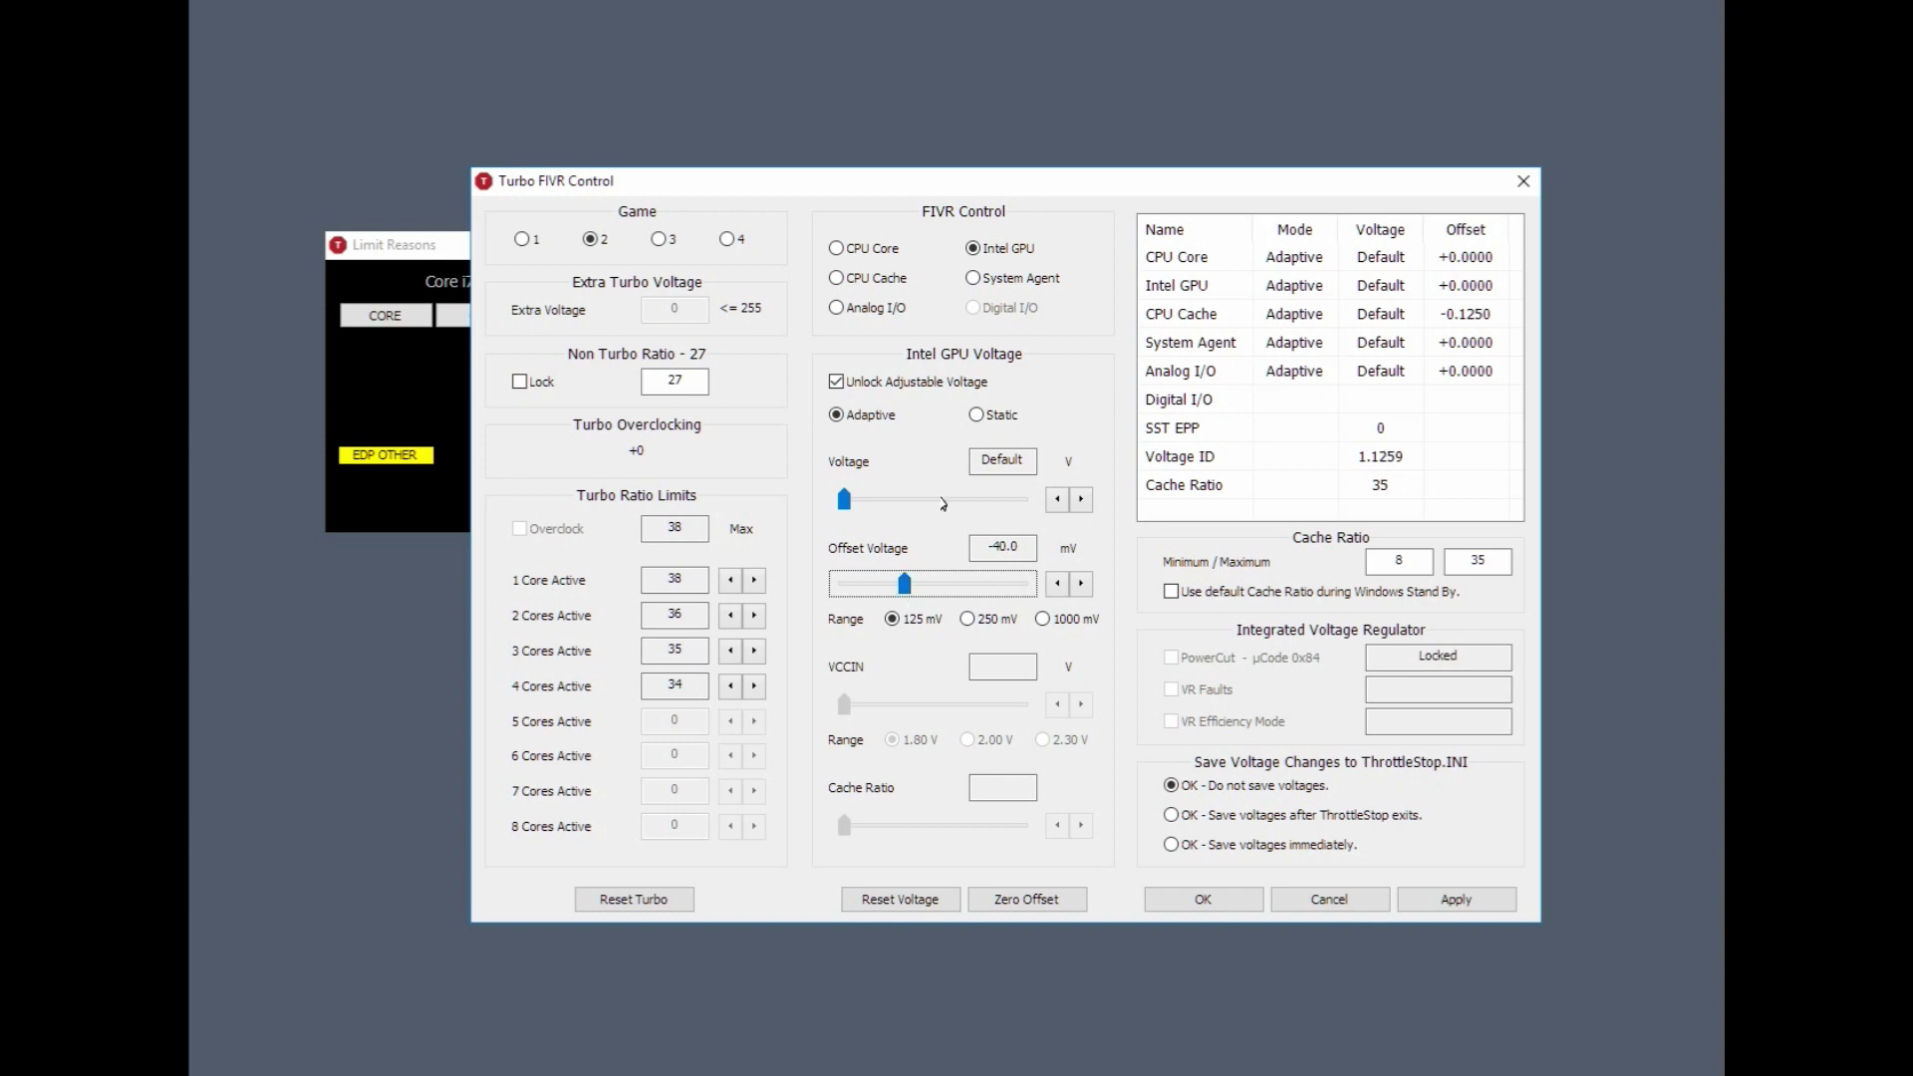
click(892, 261)
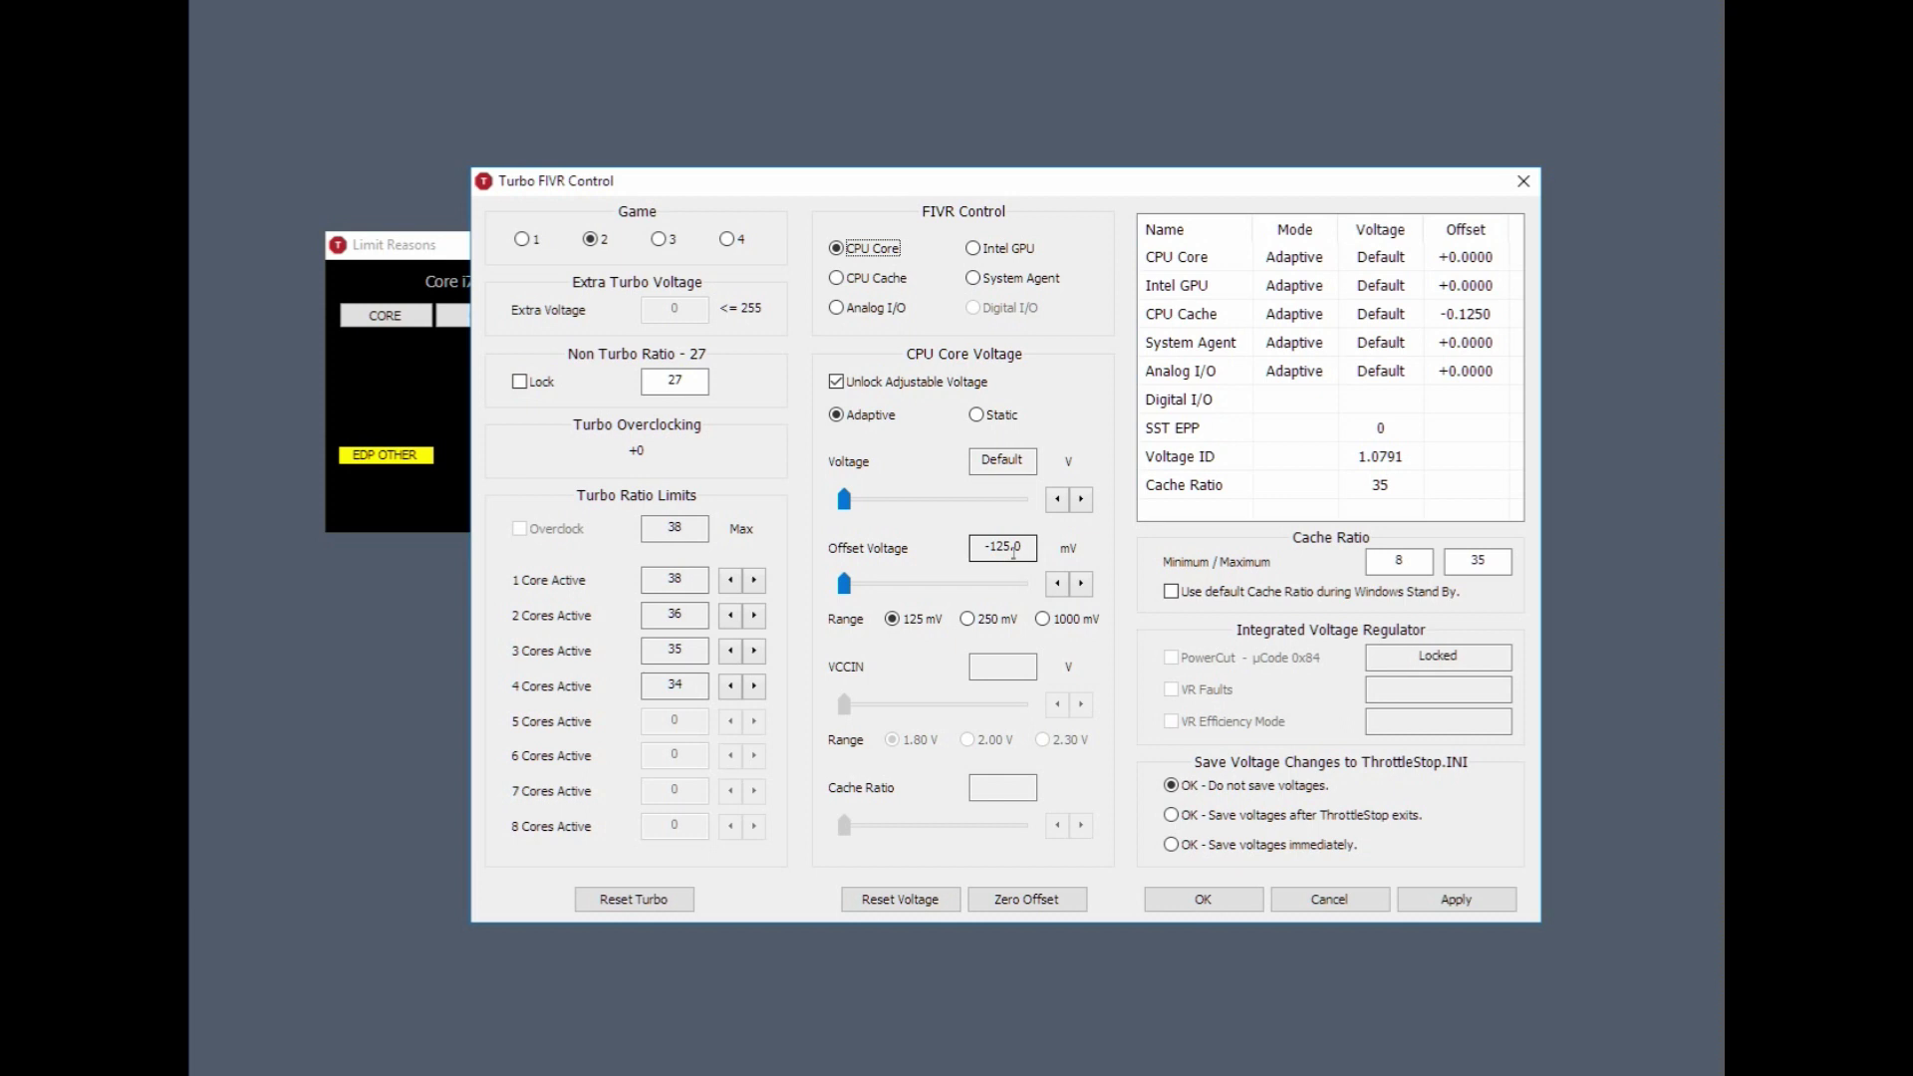
Choose 'OK - Save voltages immediately' and apply the -125 mV core/cache and -40 mV GPU offsets.
click(881, 282)
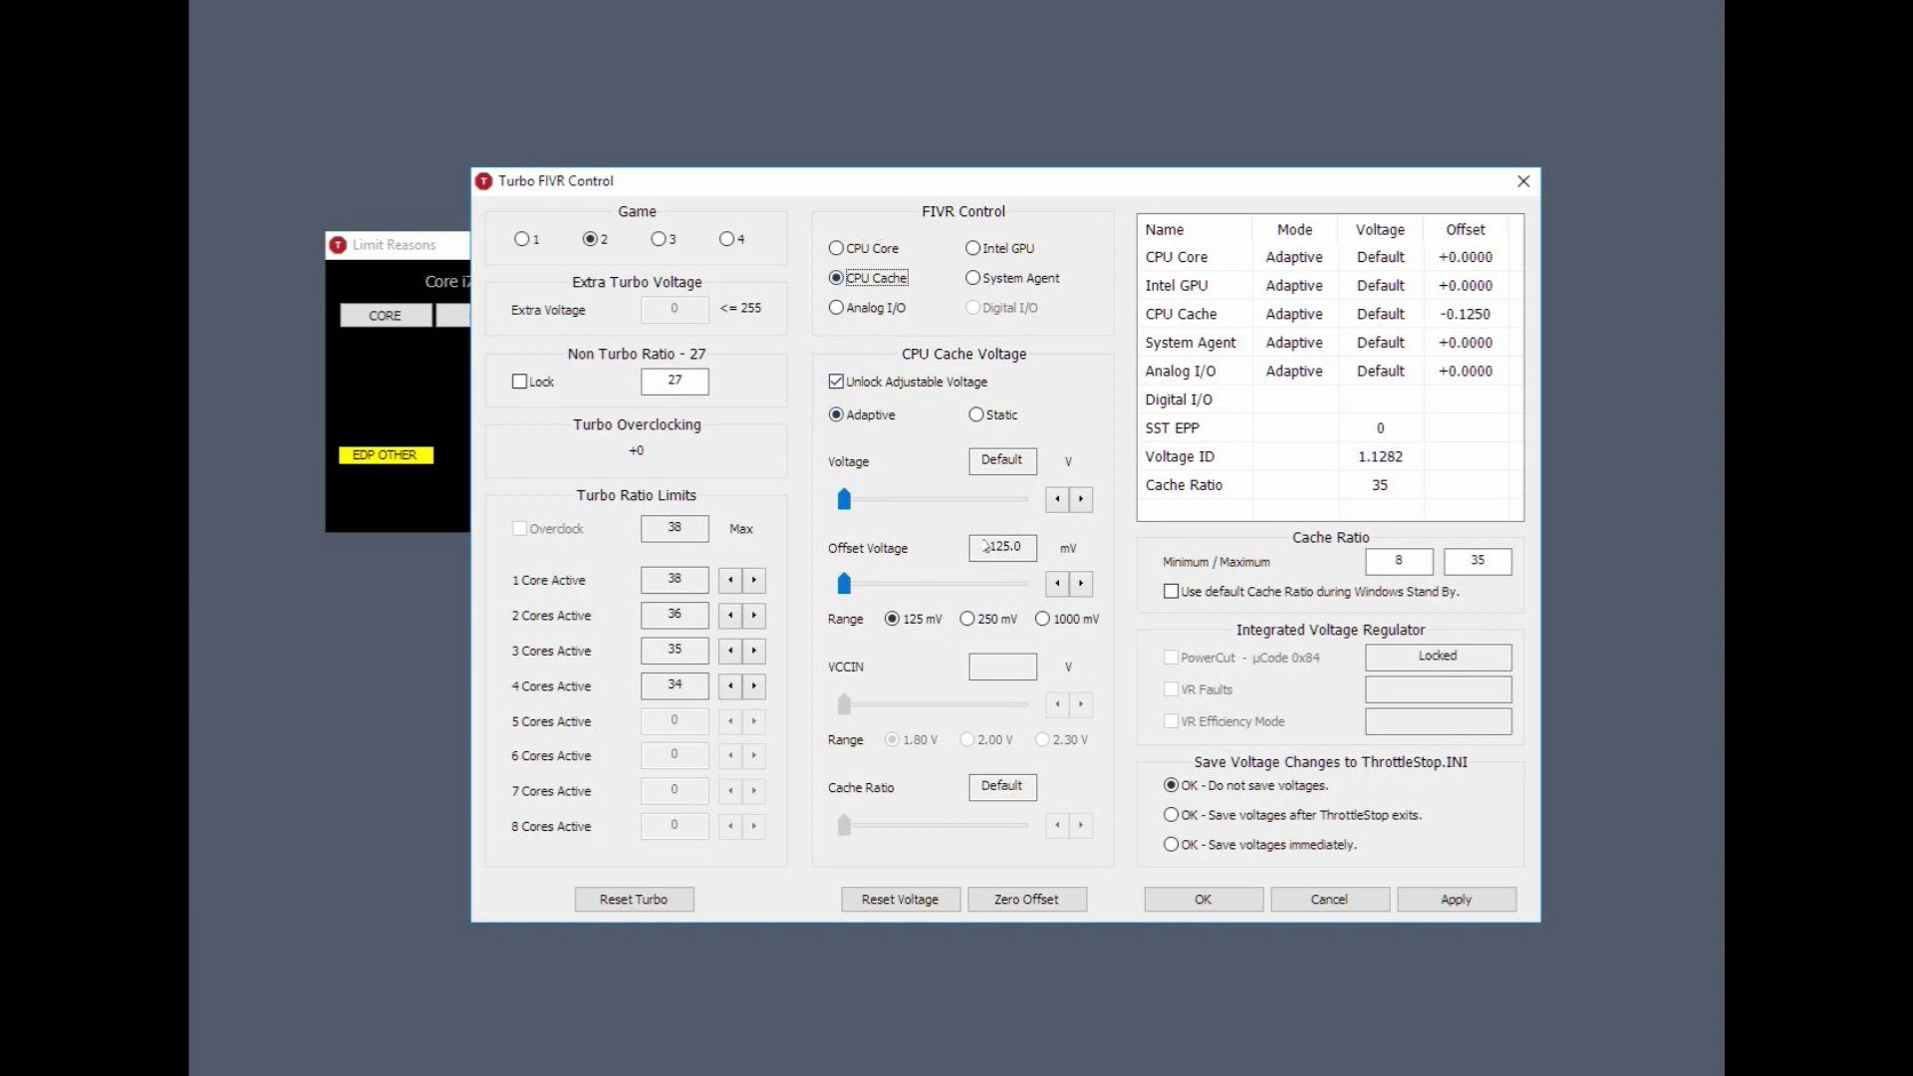
click(1020, 254)
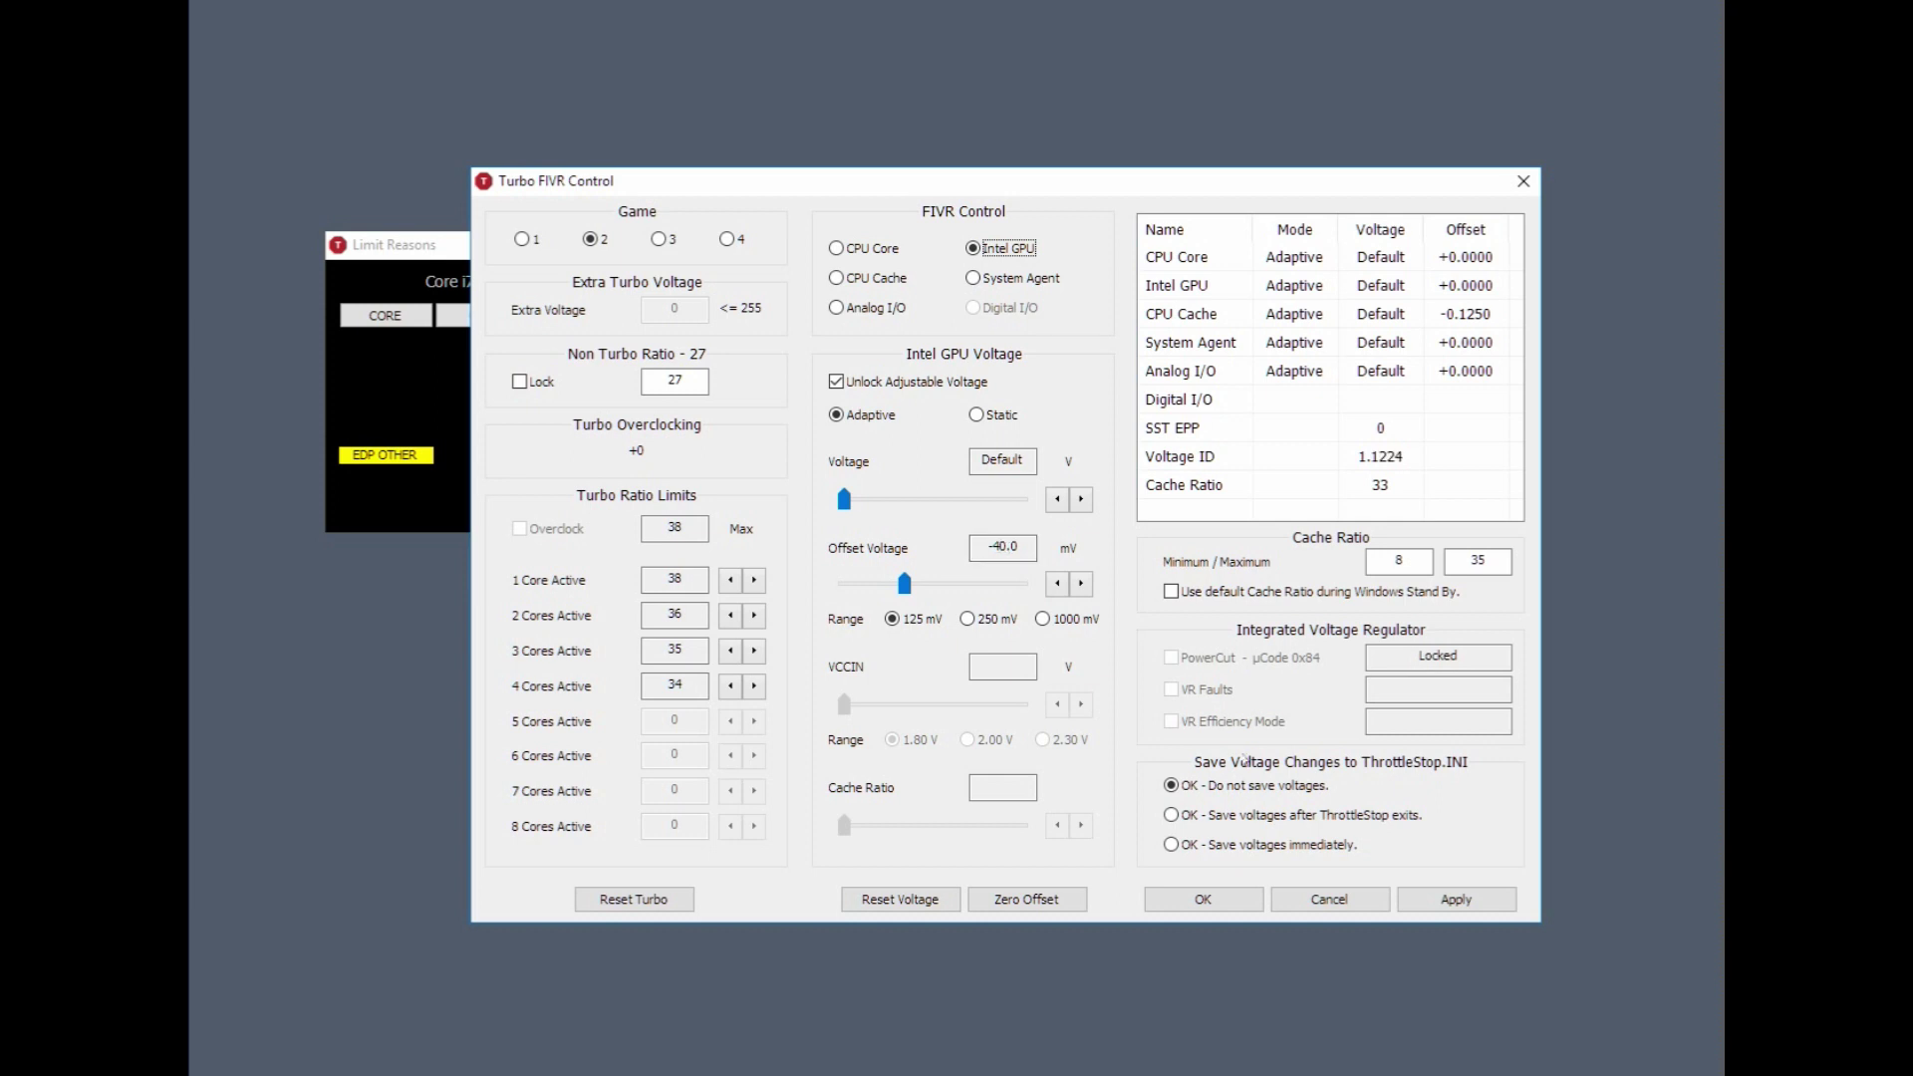
click(1248, 852)
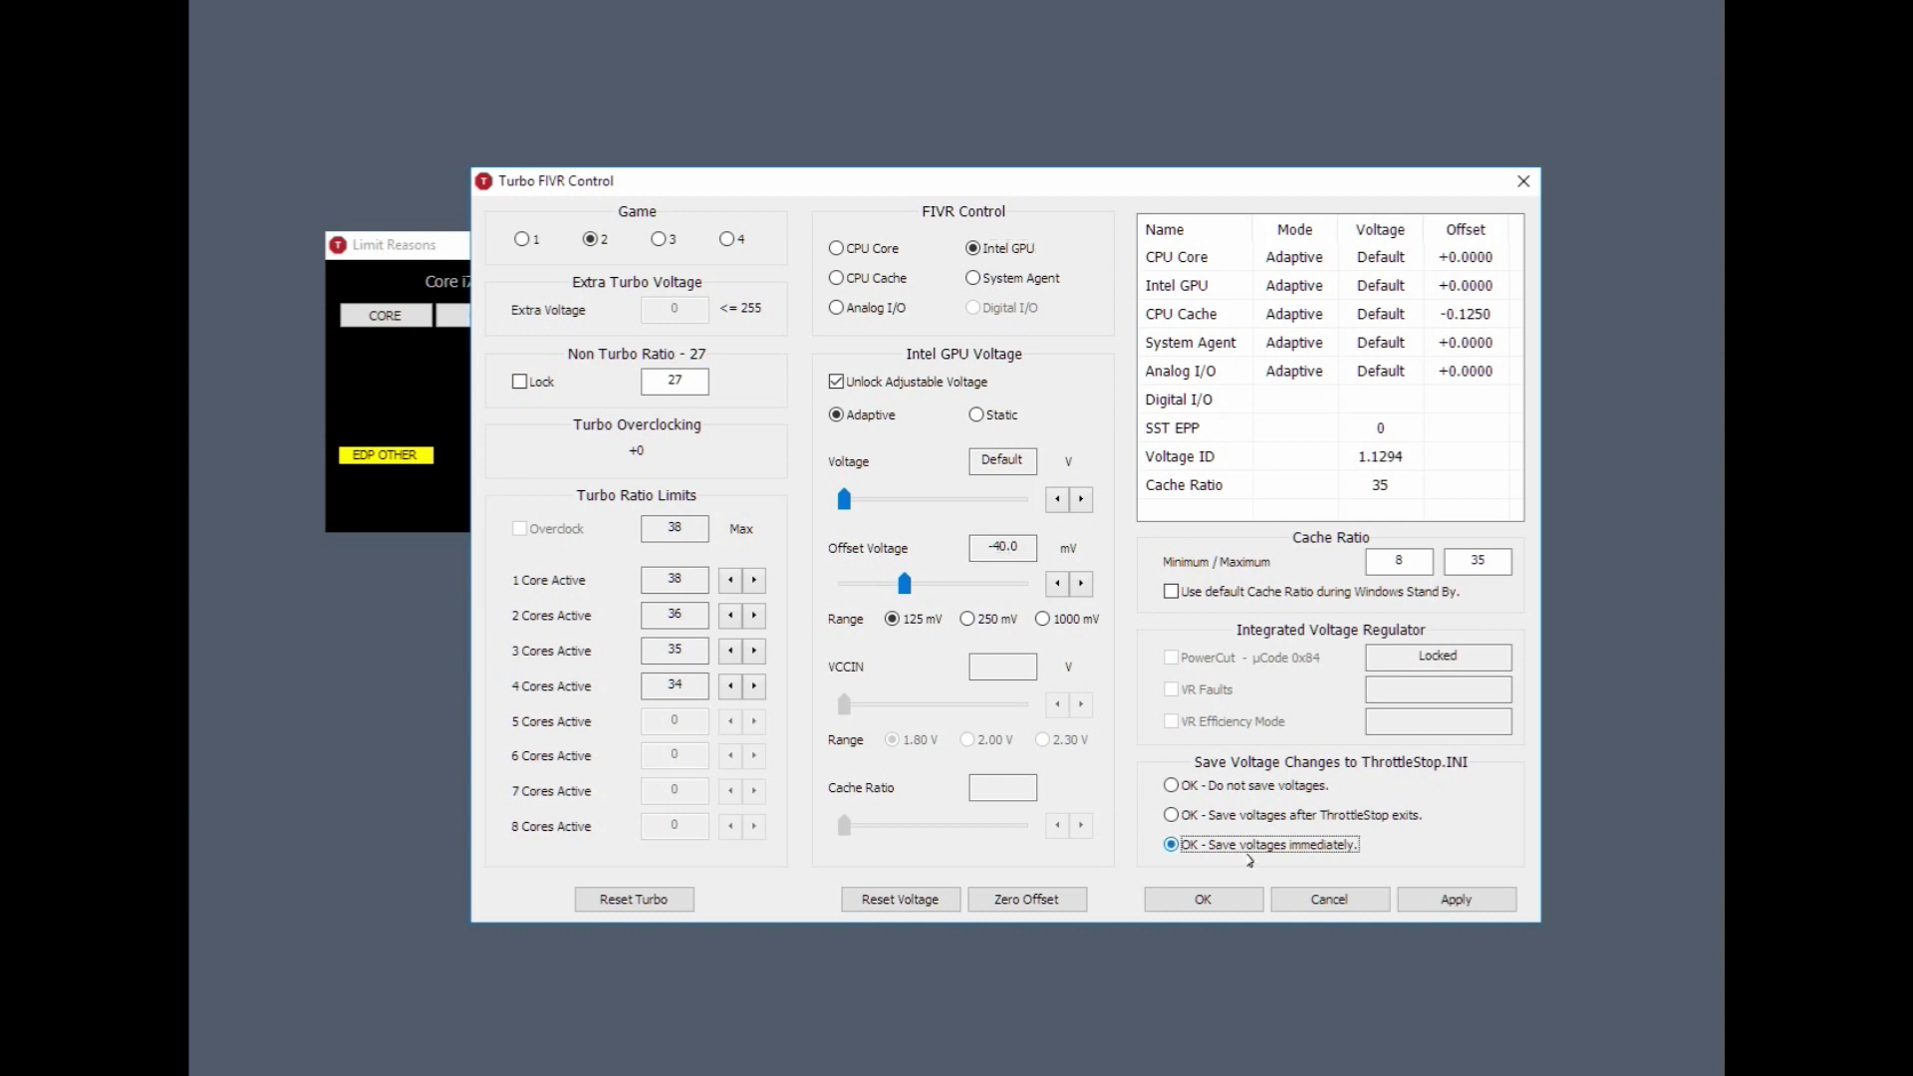
click(1472, 913)
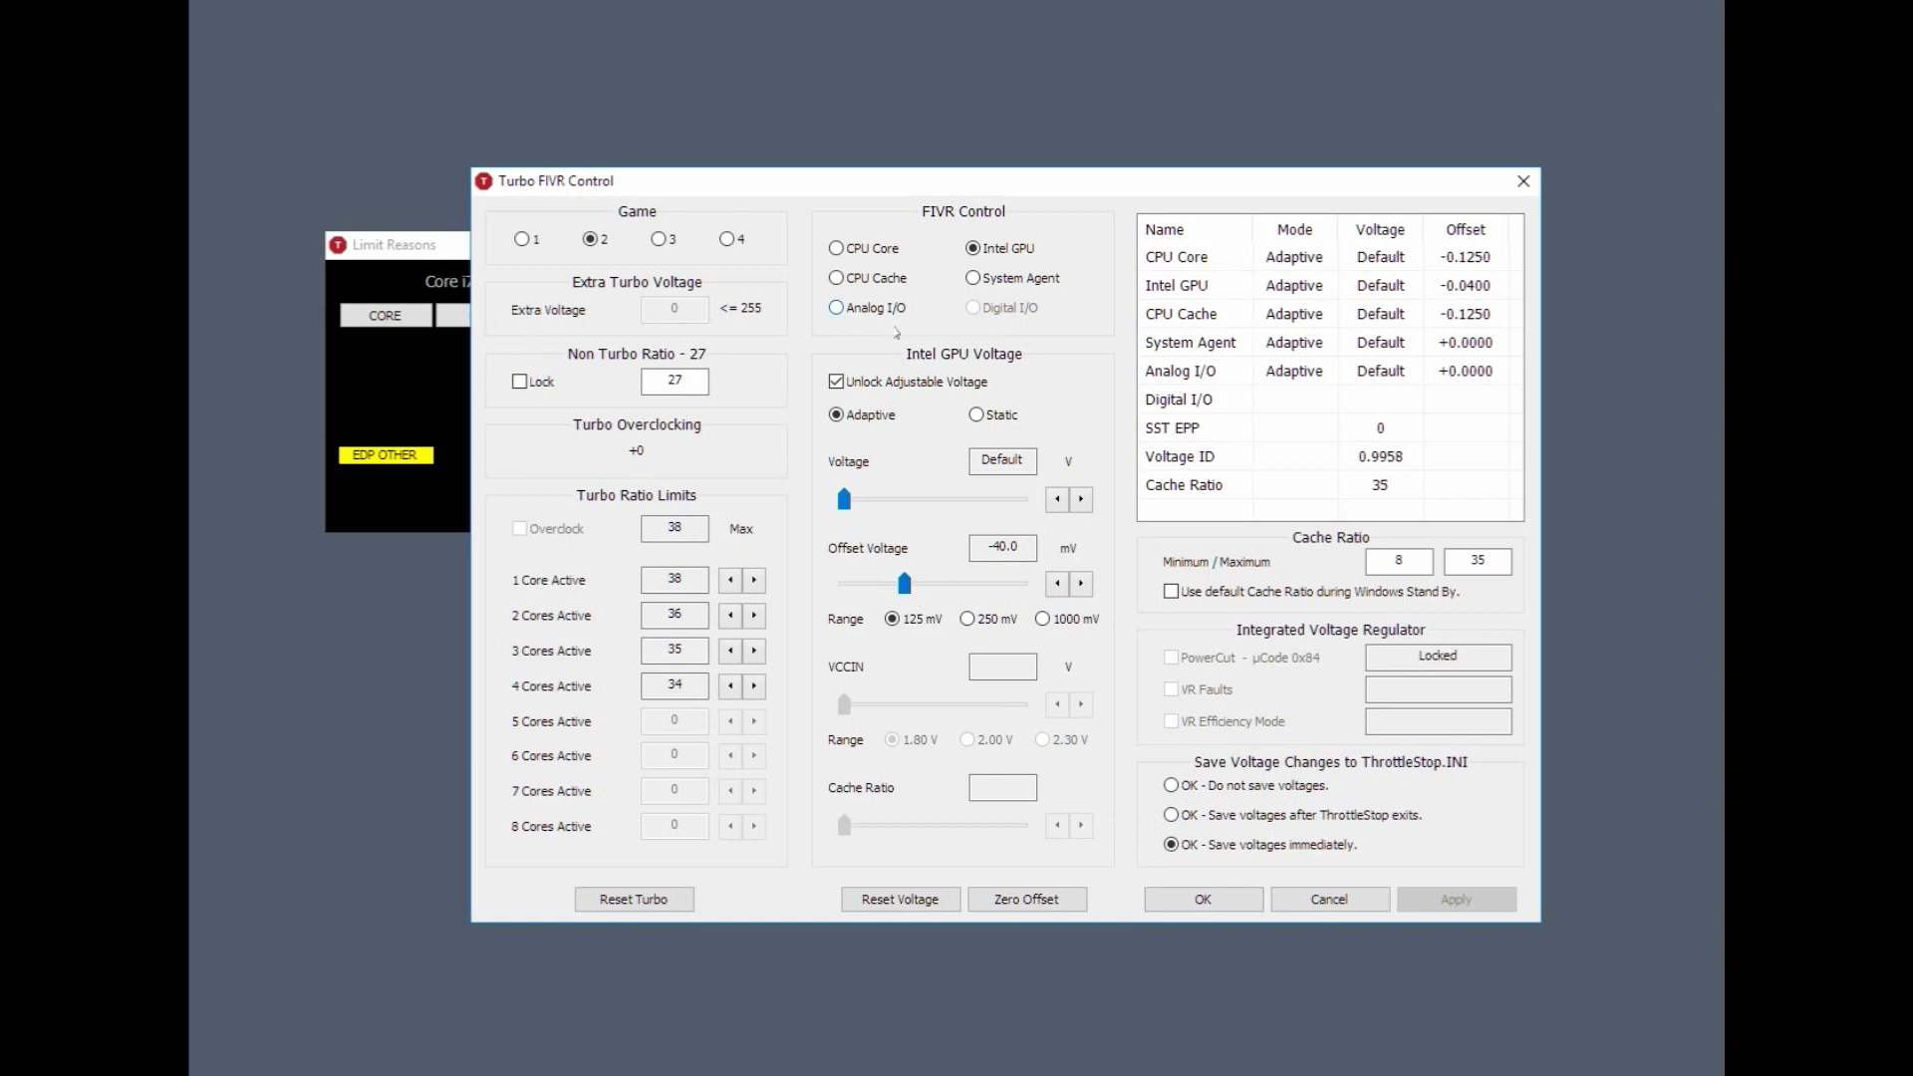
Widen the range to 250 mV and apply -150.4 mV offsets to CPU Core and CPU Cache.
click(874, 252)
click(981, 622)
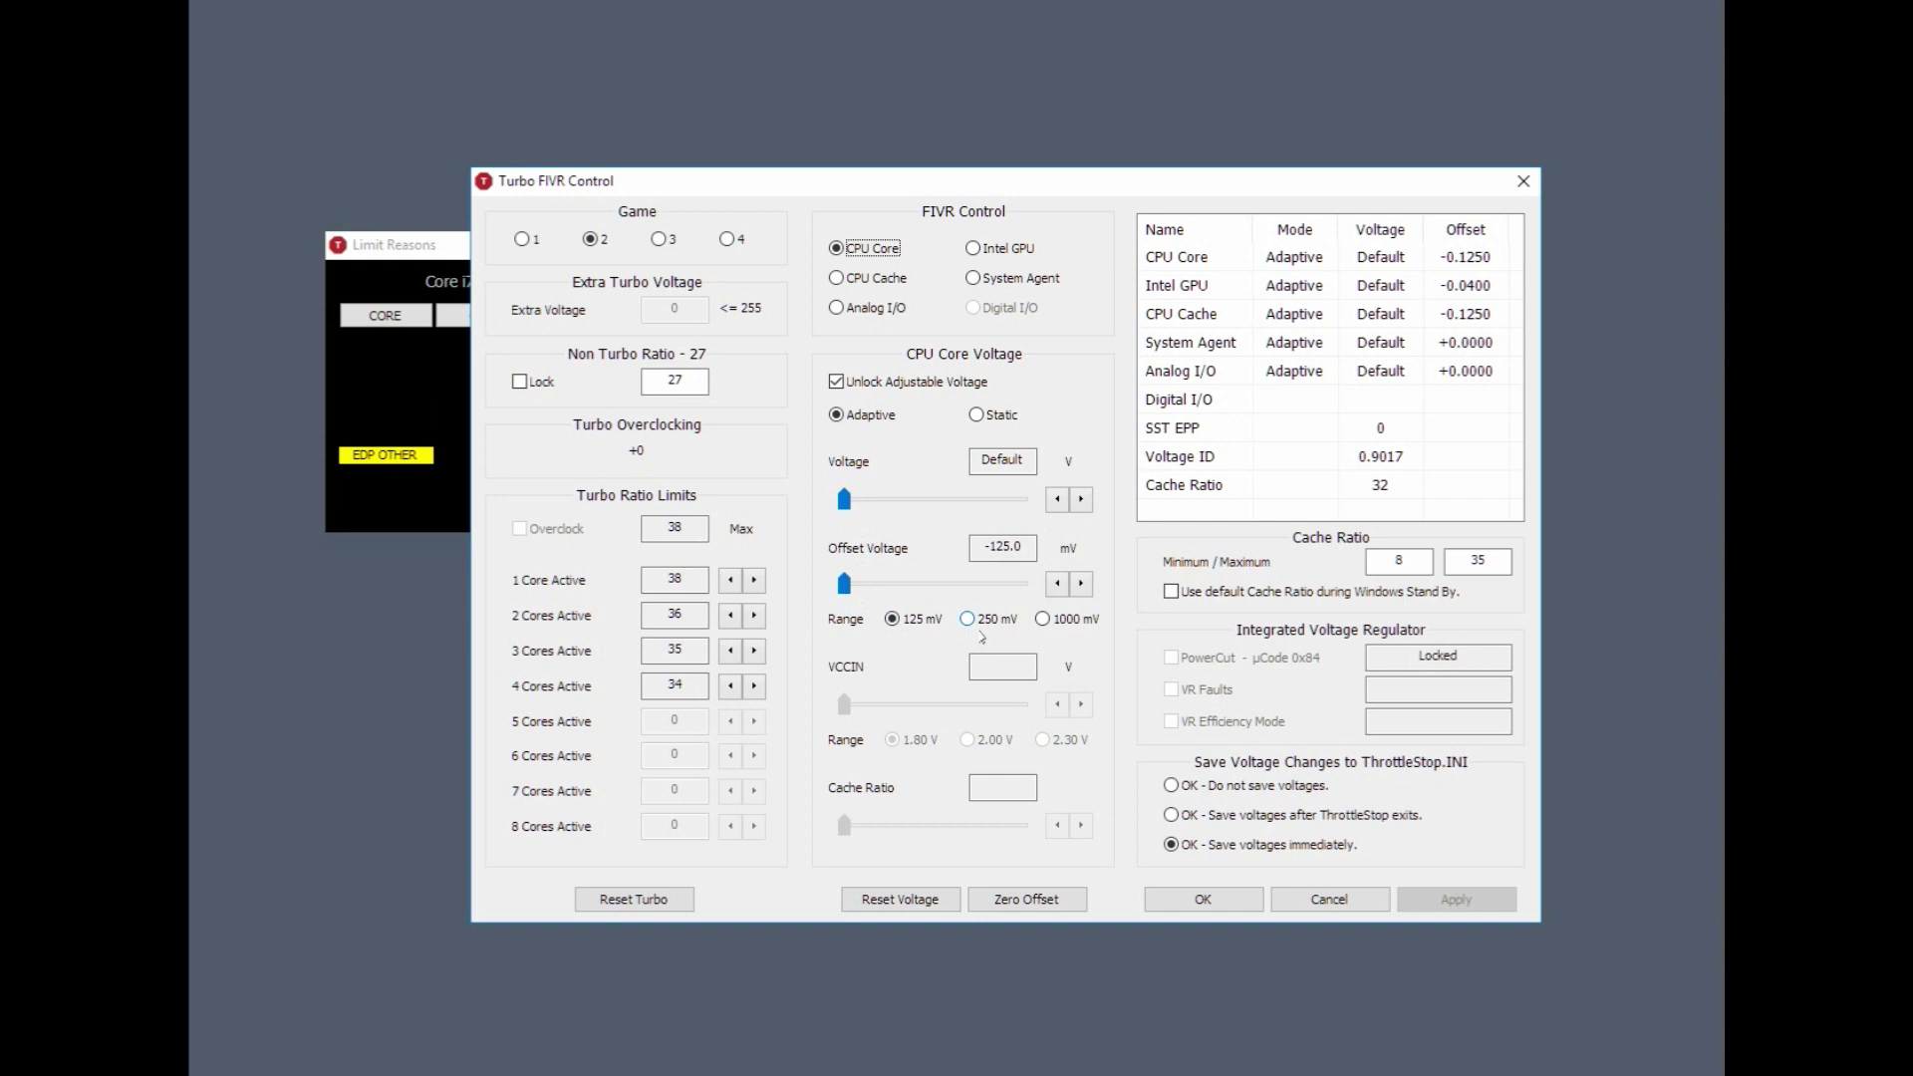
drag(889, 586, 891, 602)
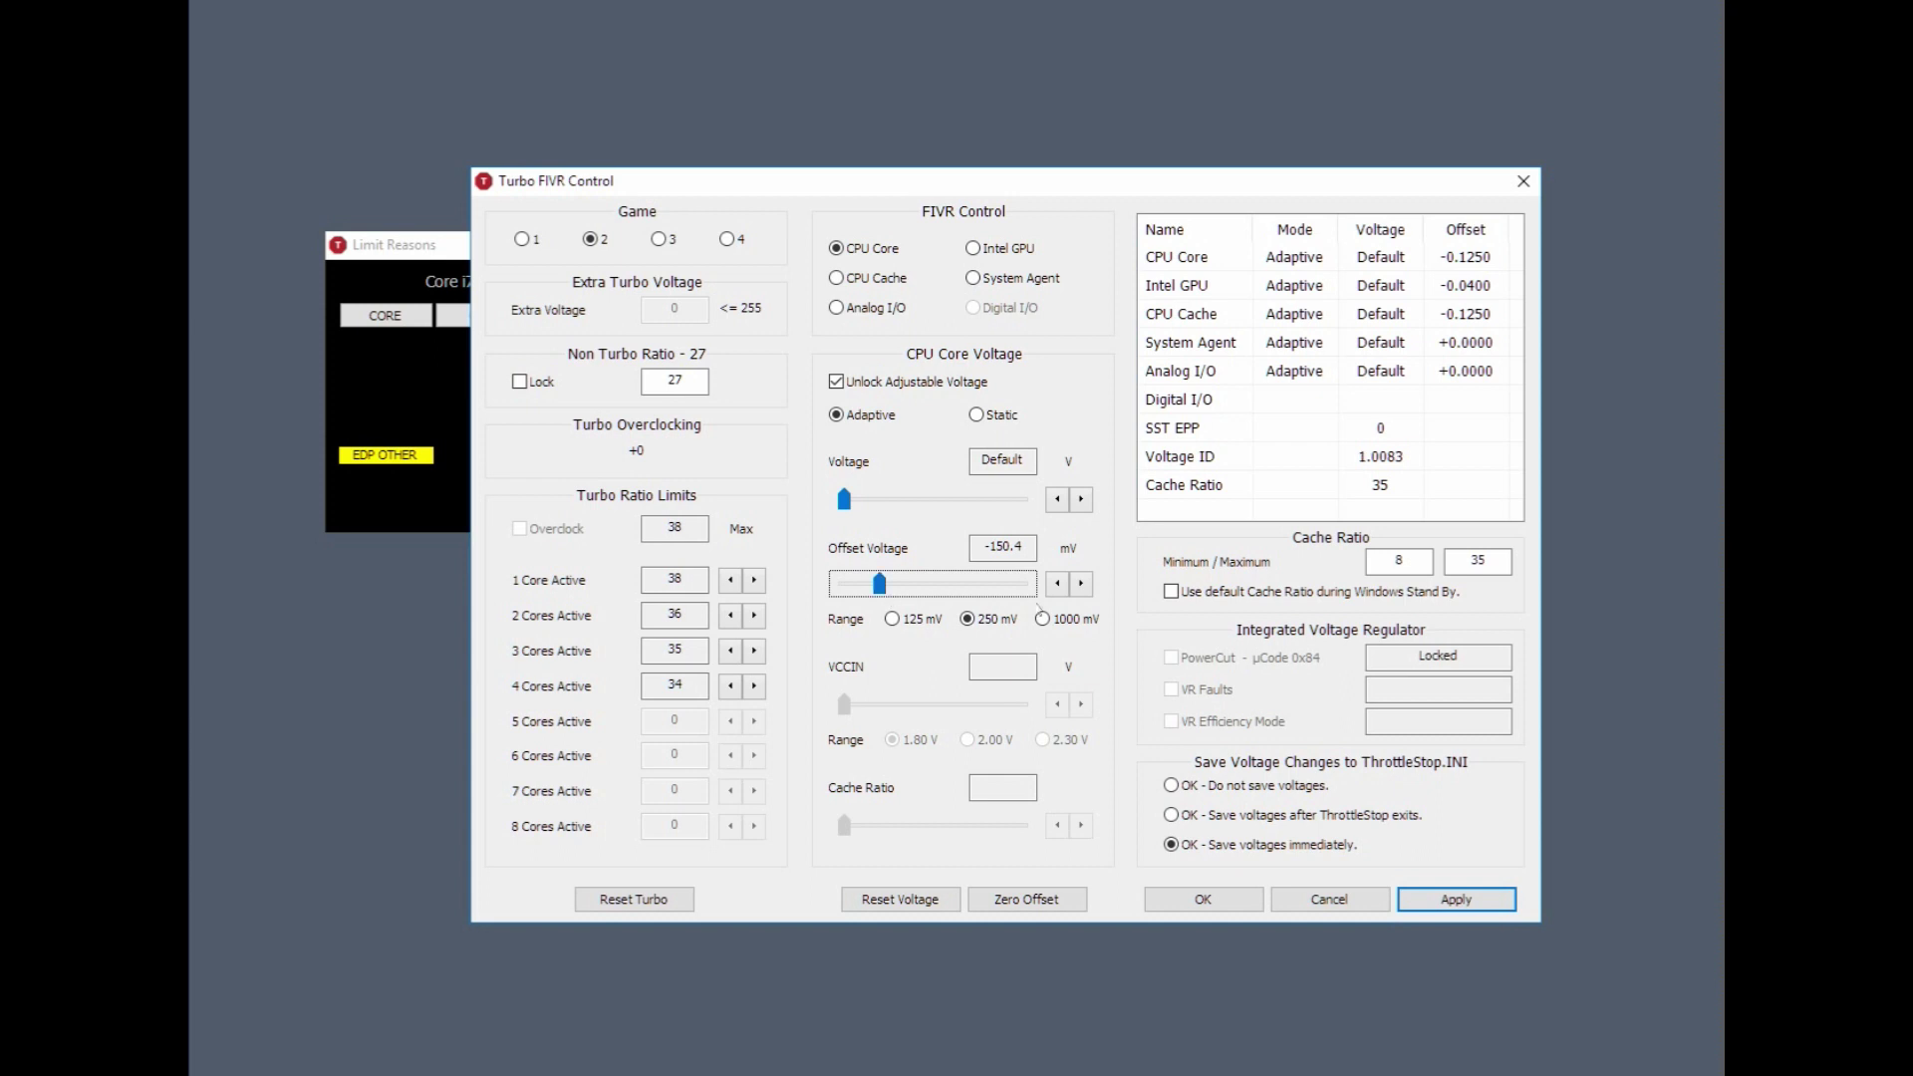
click(897, 281)
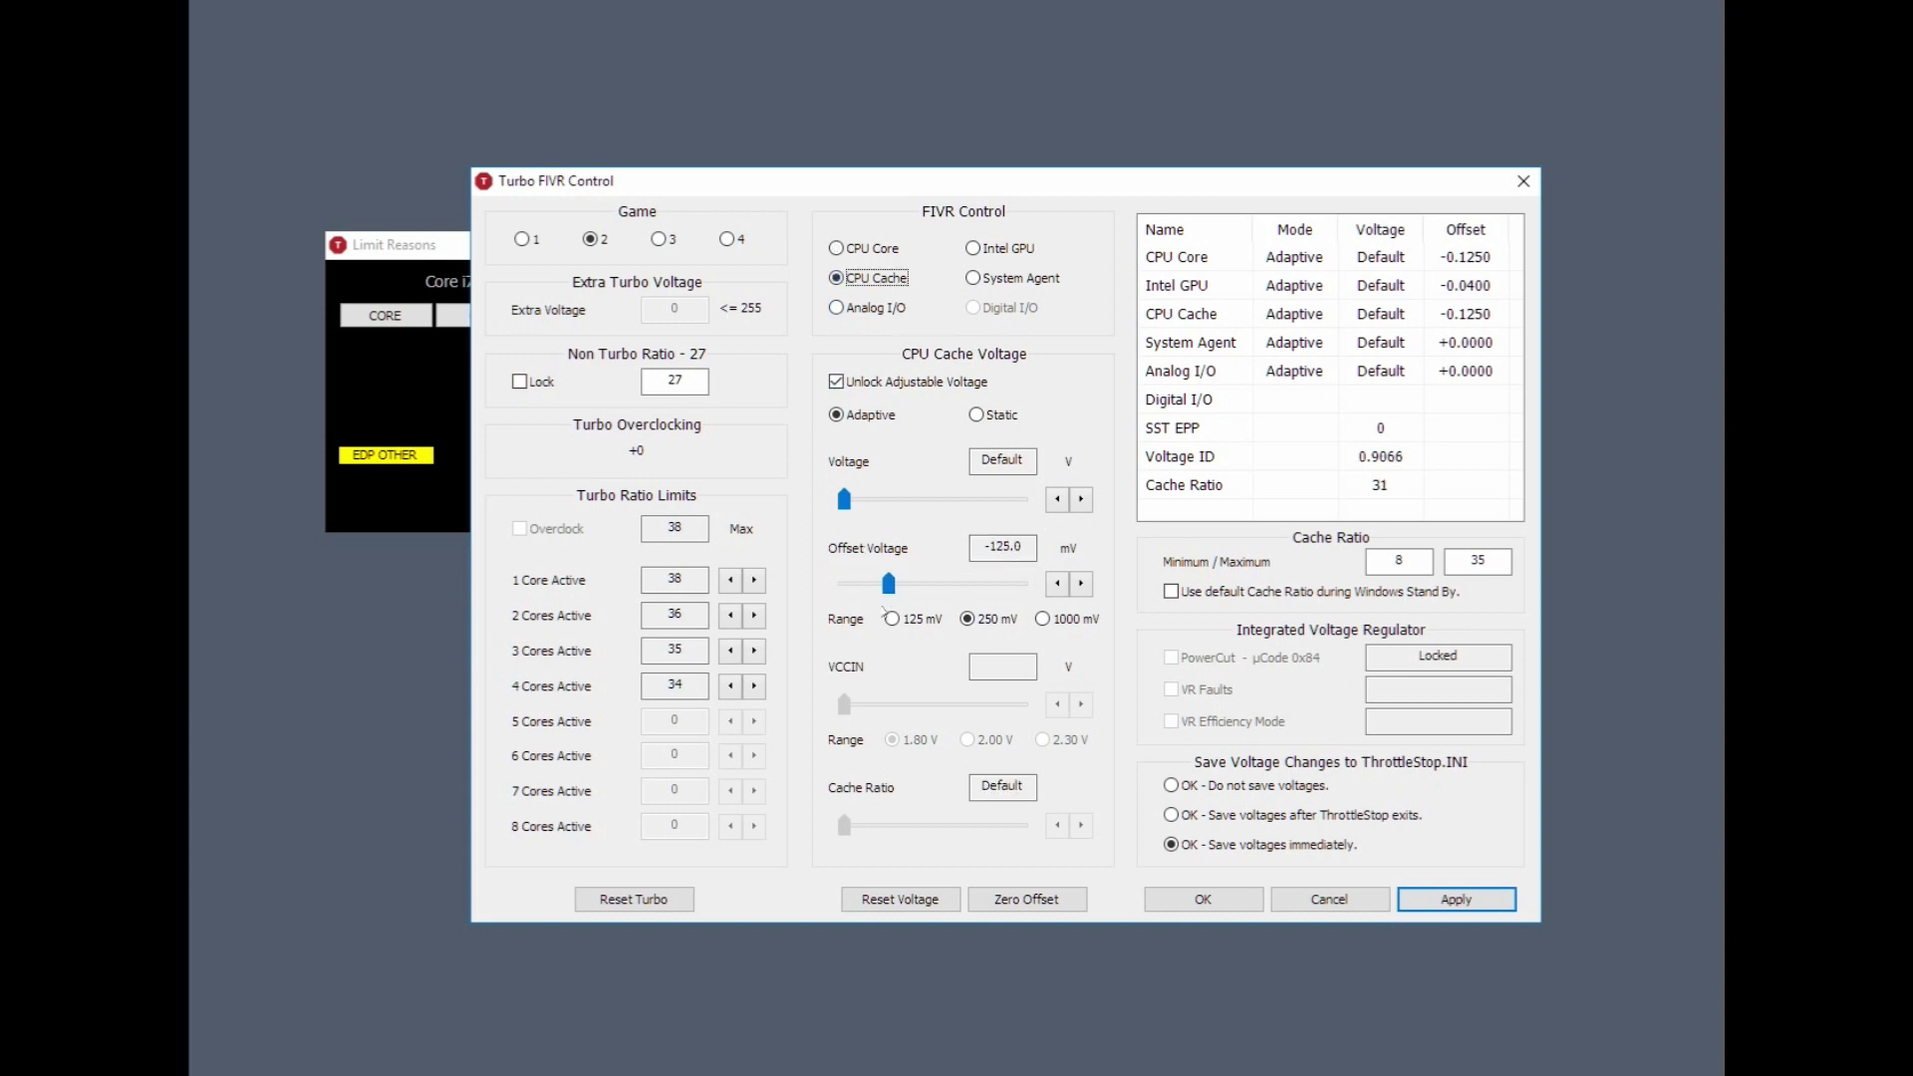
drag(903, 598, 894, 599)
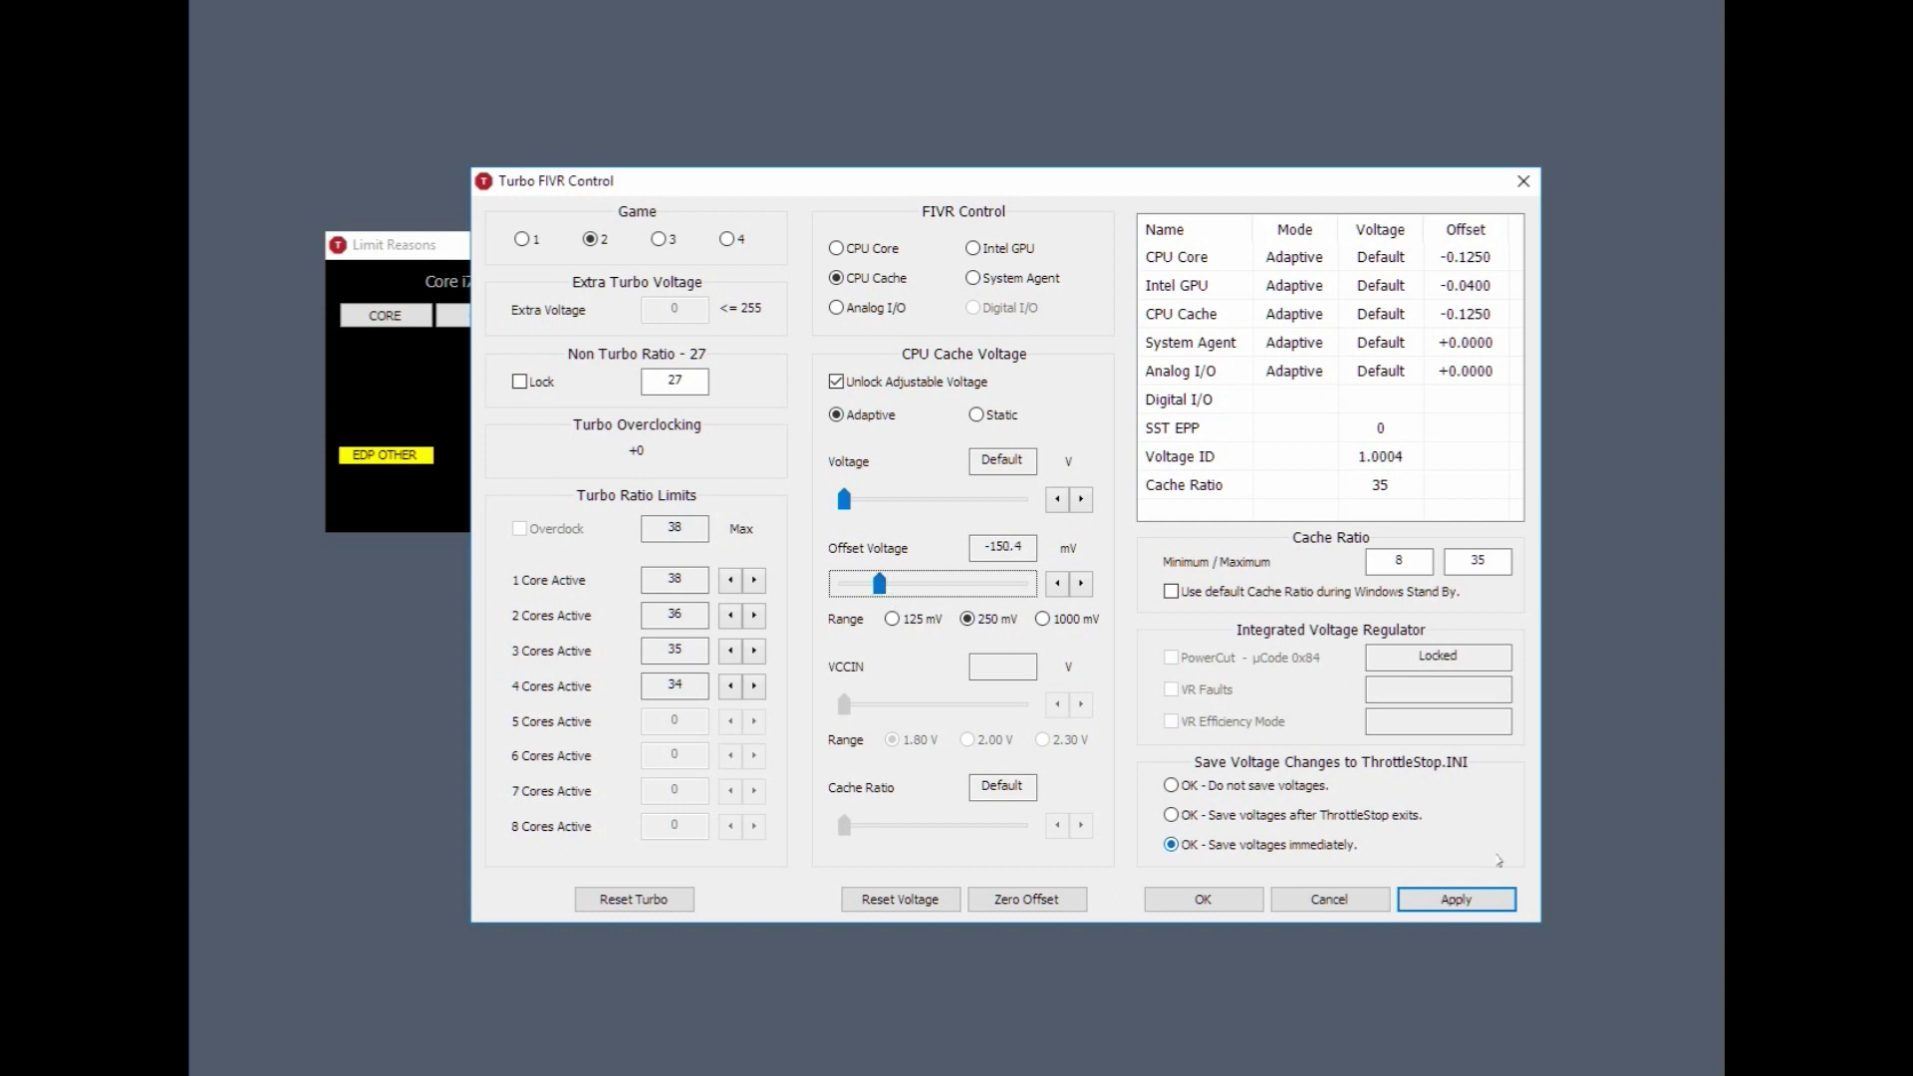
click(1478, 904)
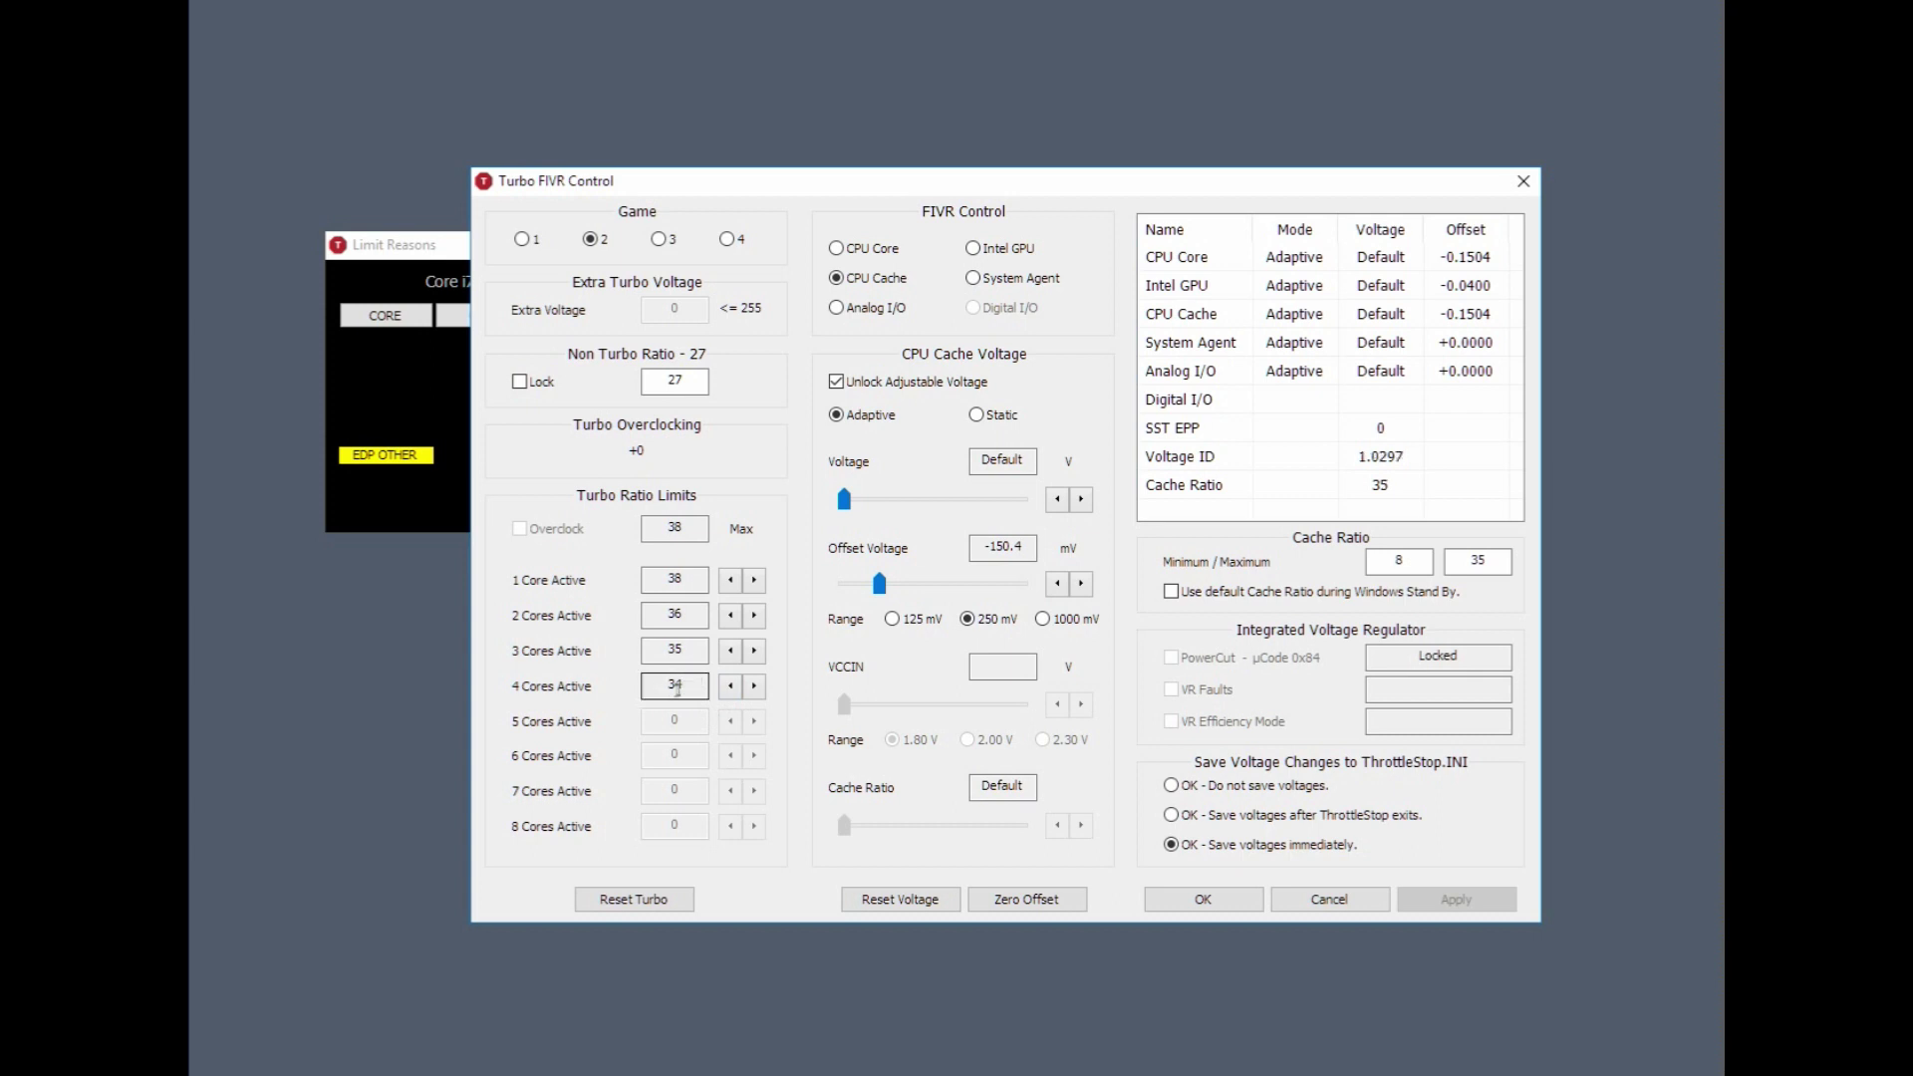
Keep the 4 Cores Active turbo ratio at 34, apply, and close Turbo FIVR Control with OK.
click(731, 686)
click(732, 686)
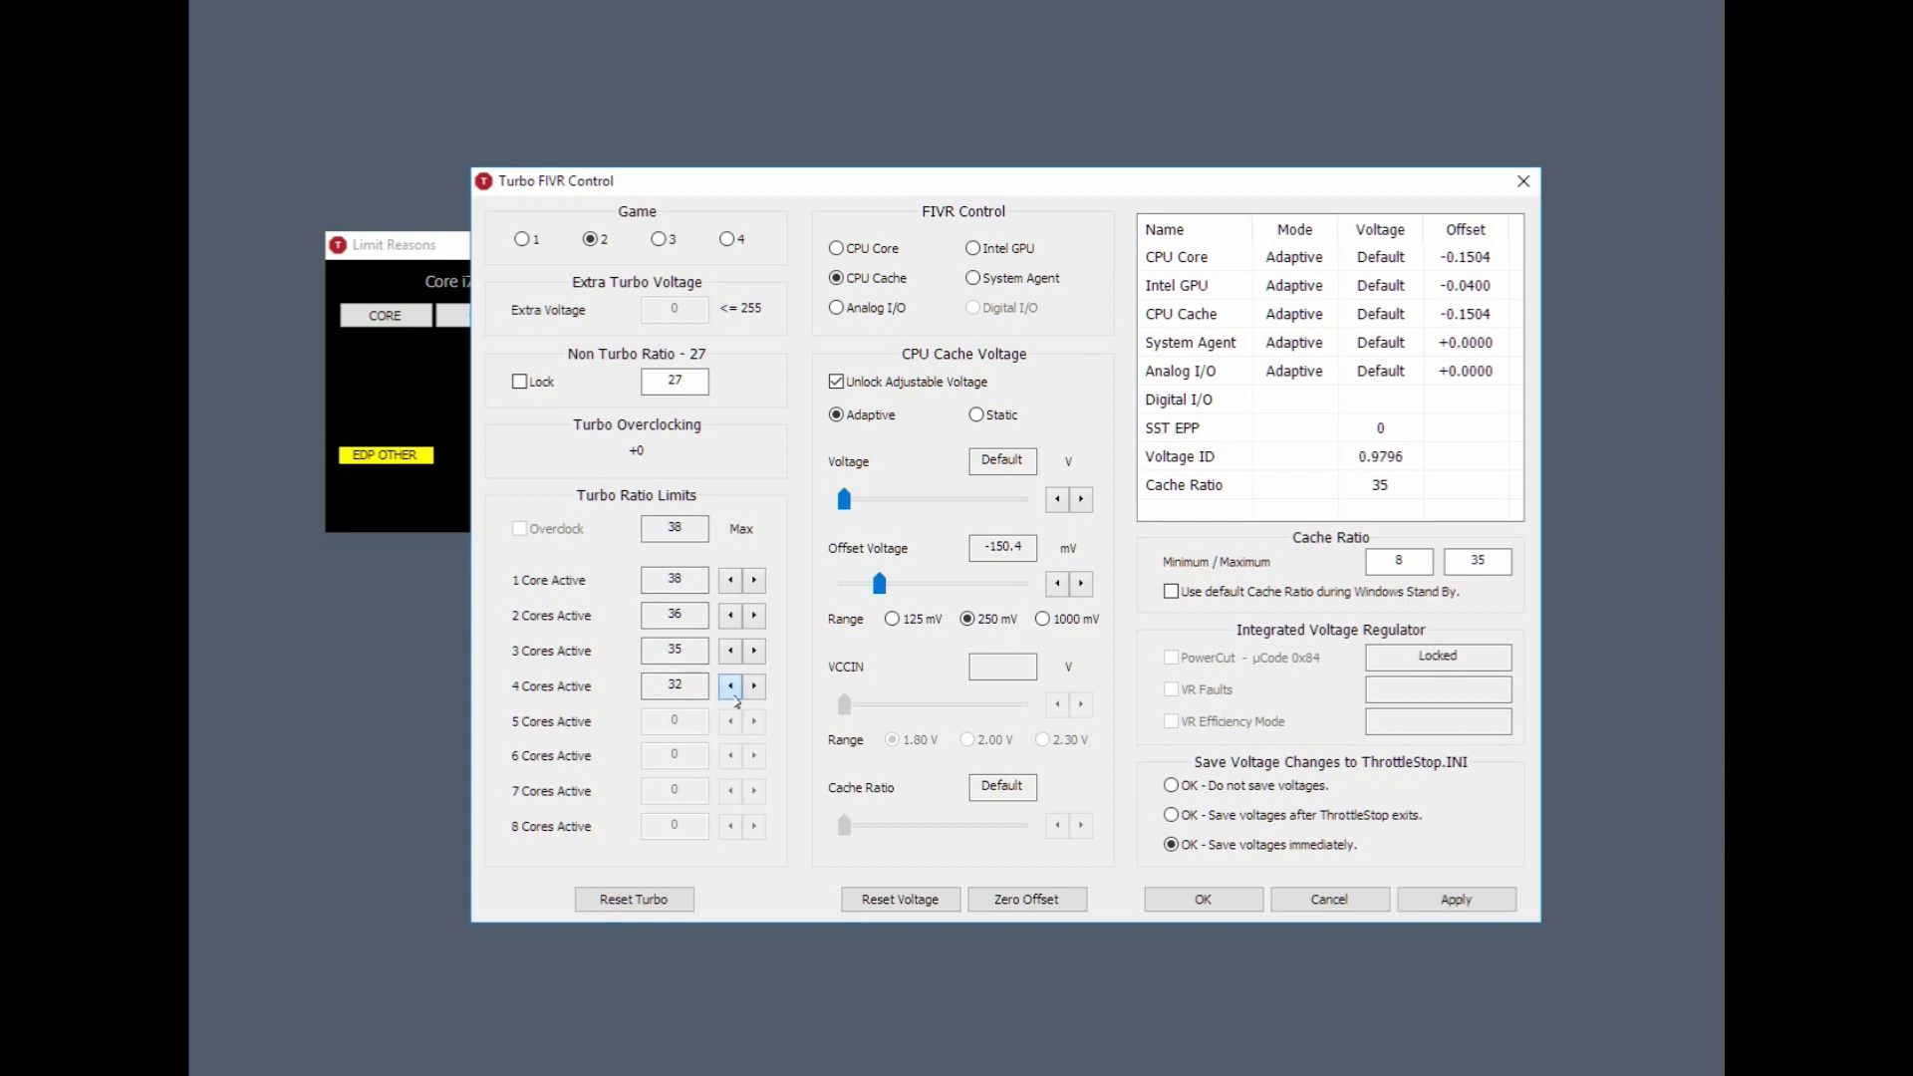
click(731, 687)
click(755, 687)
click(754, 687)
click(754, 687)
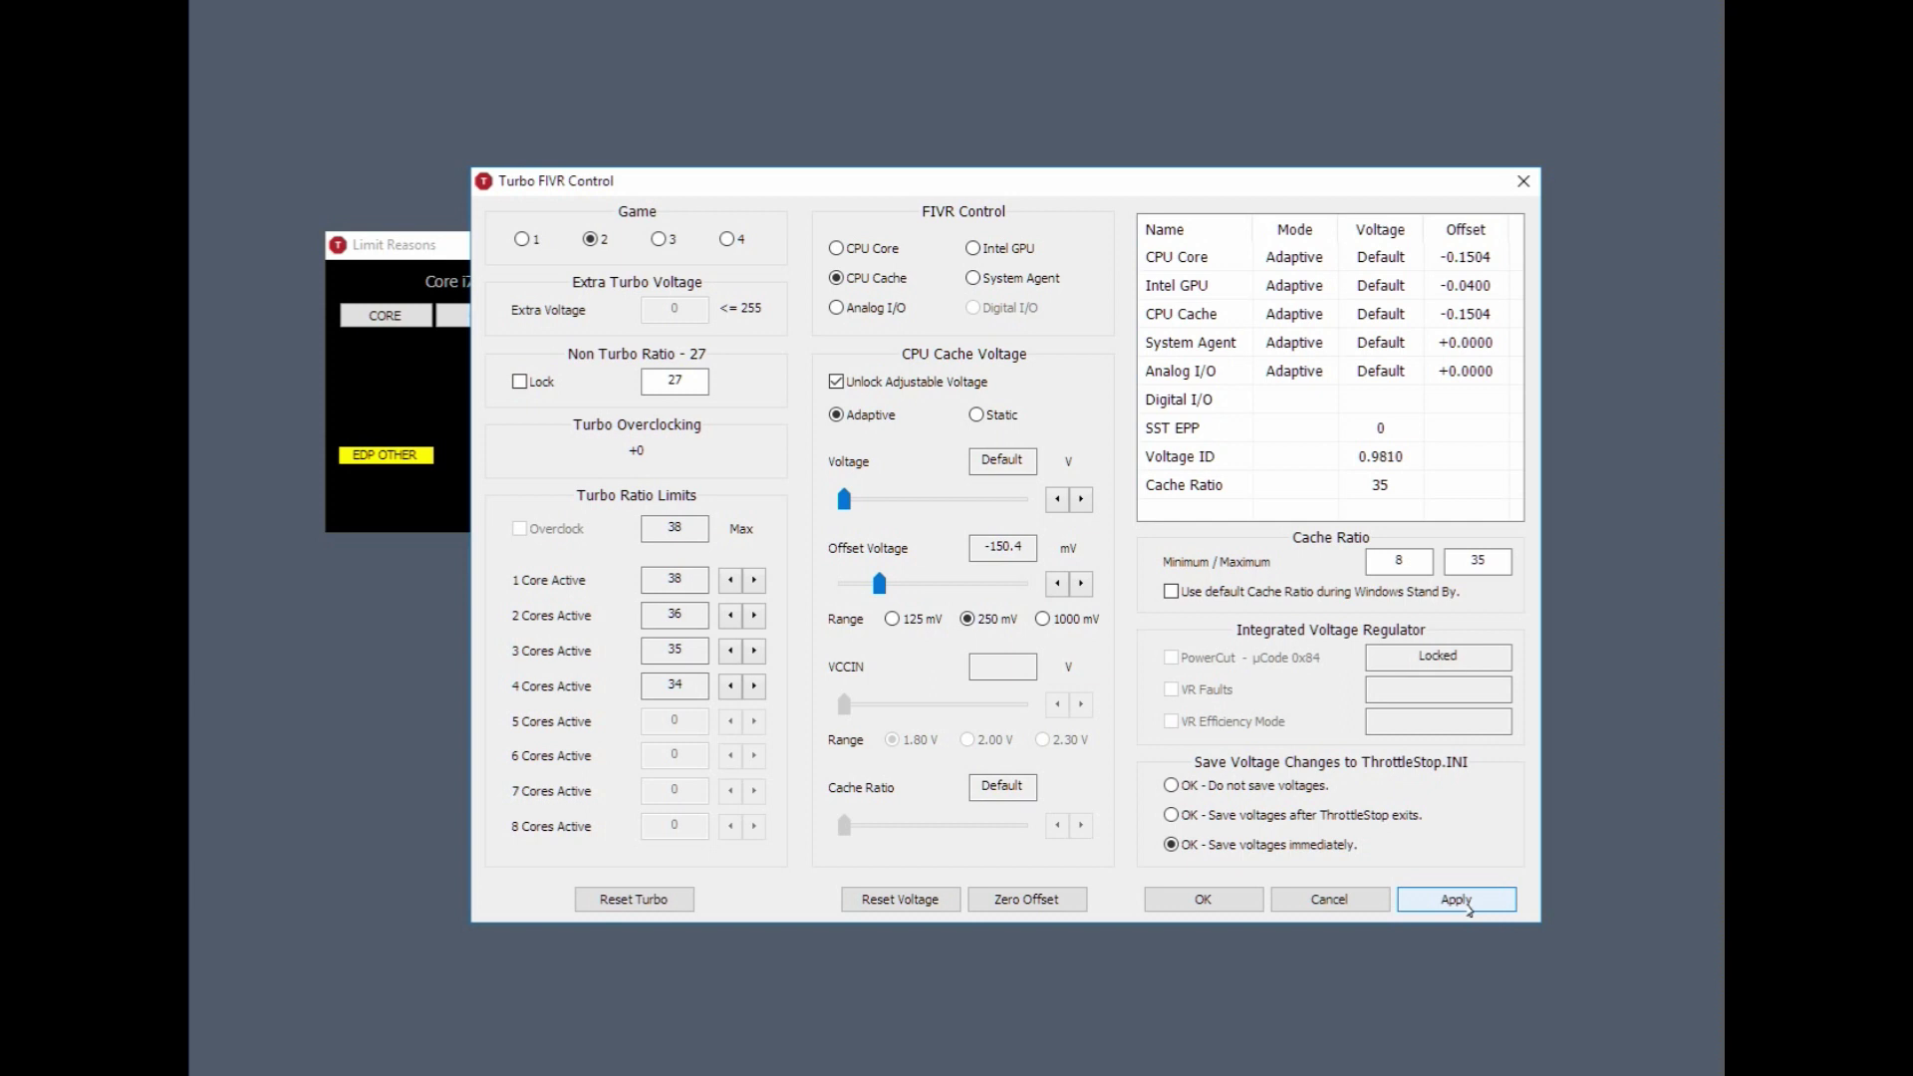
click(1468, 905)
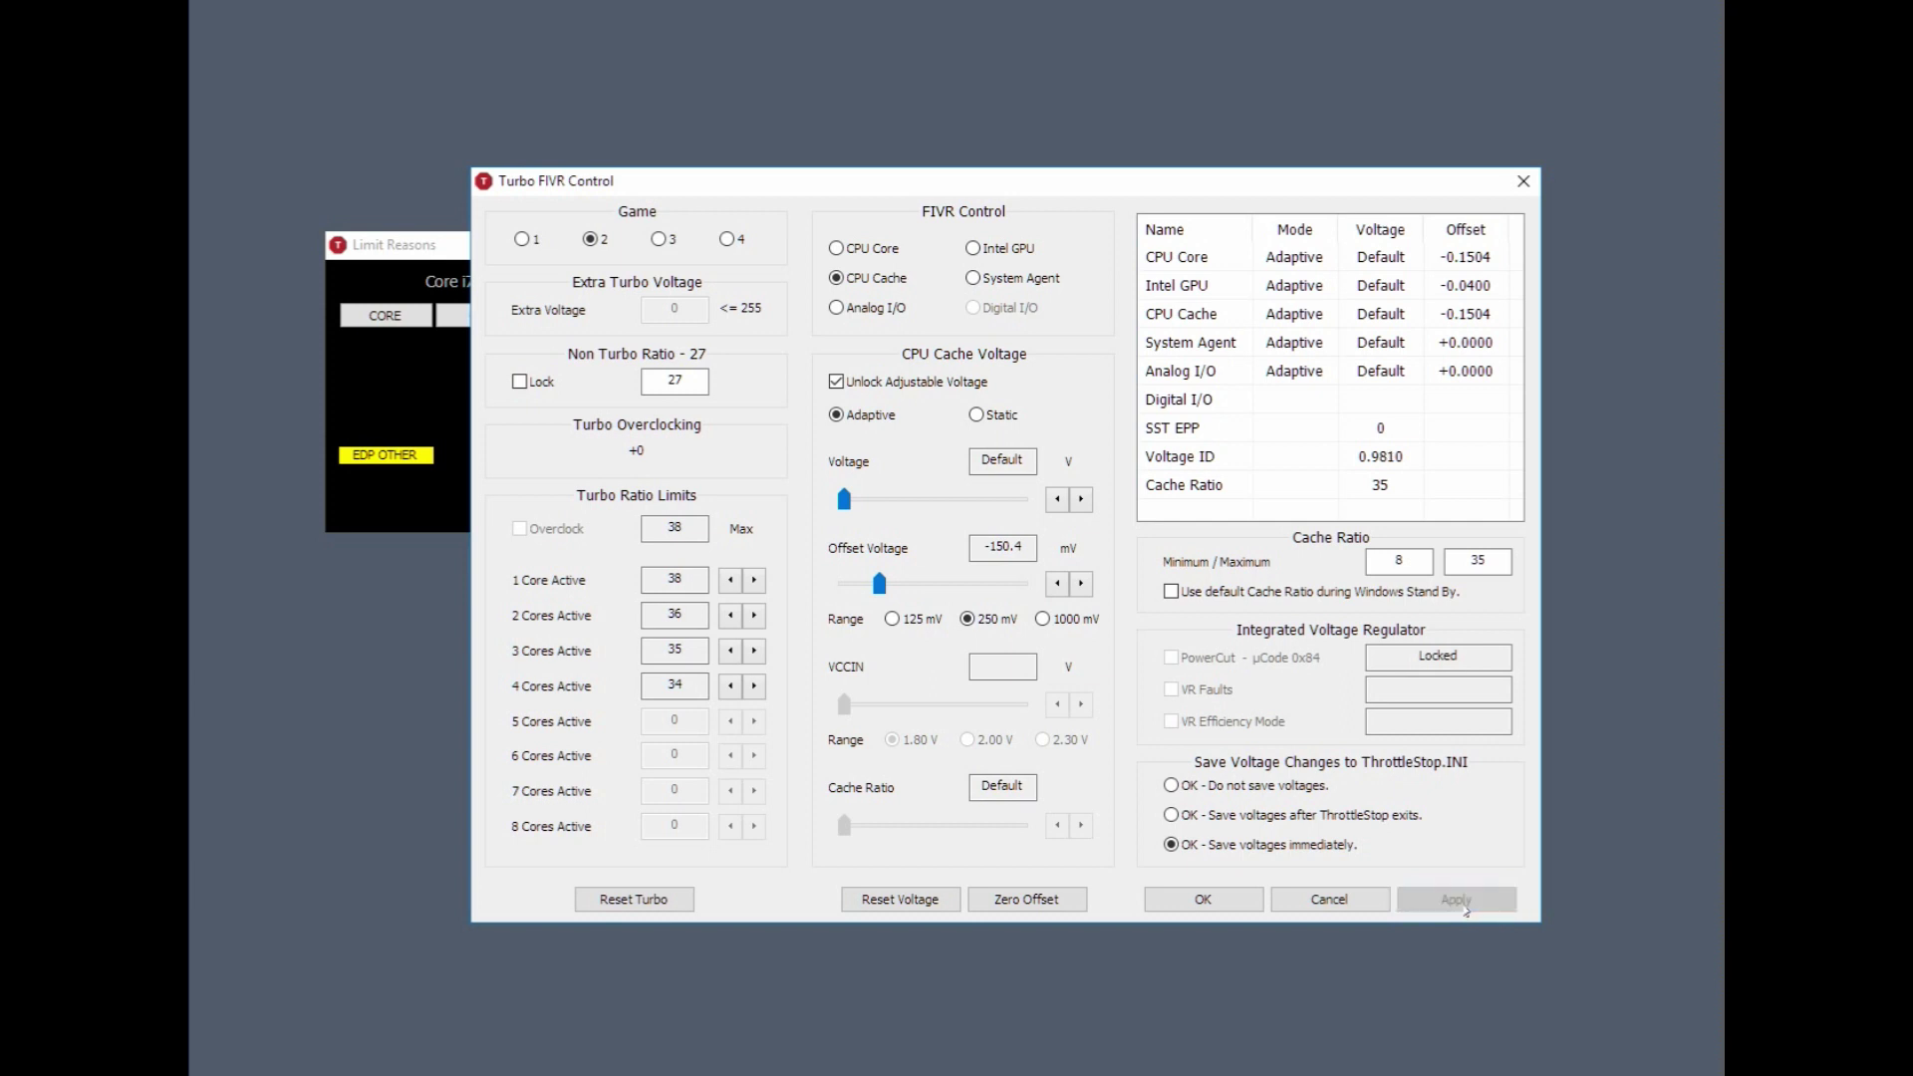
click(1212, 905)
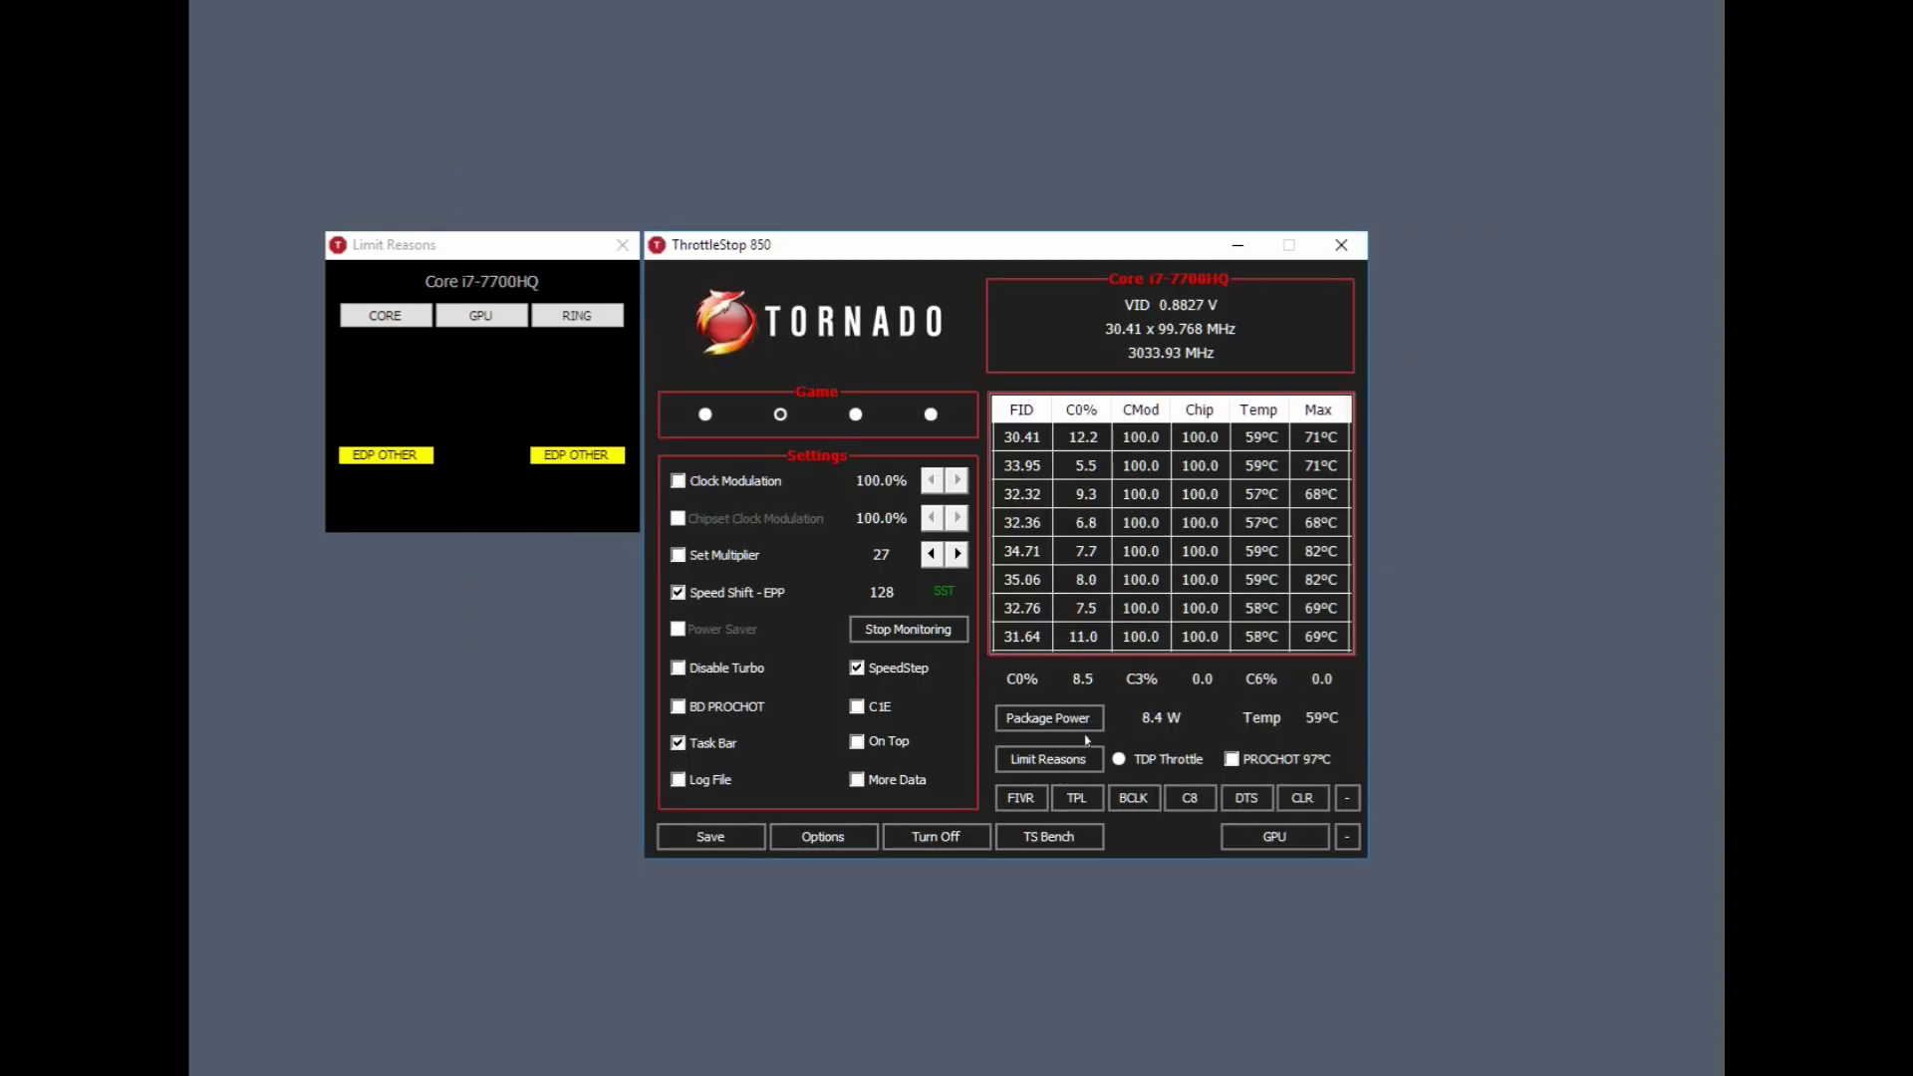
Reset the limit reasons log and max core temperatures, then place TS Bench at the lower left.
click(577, 315)
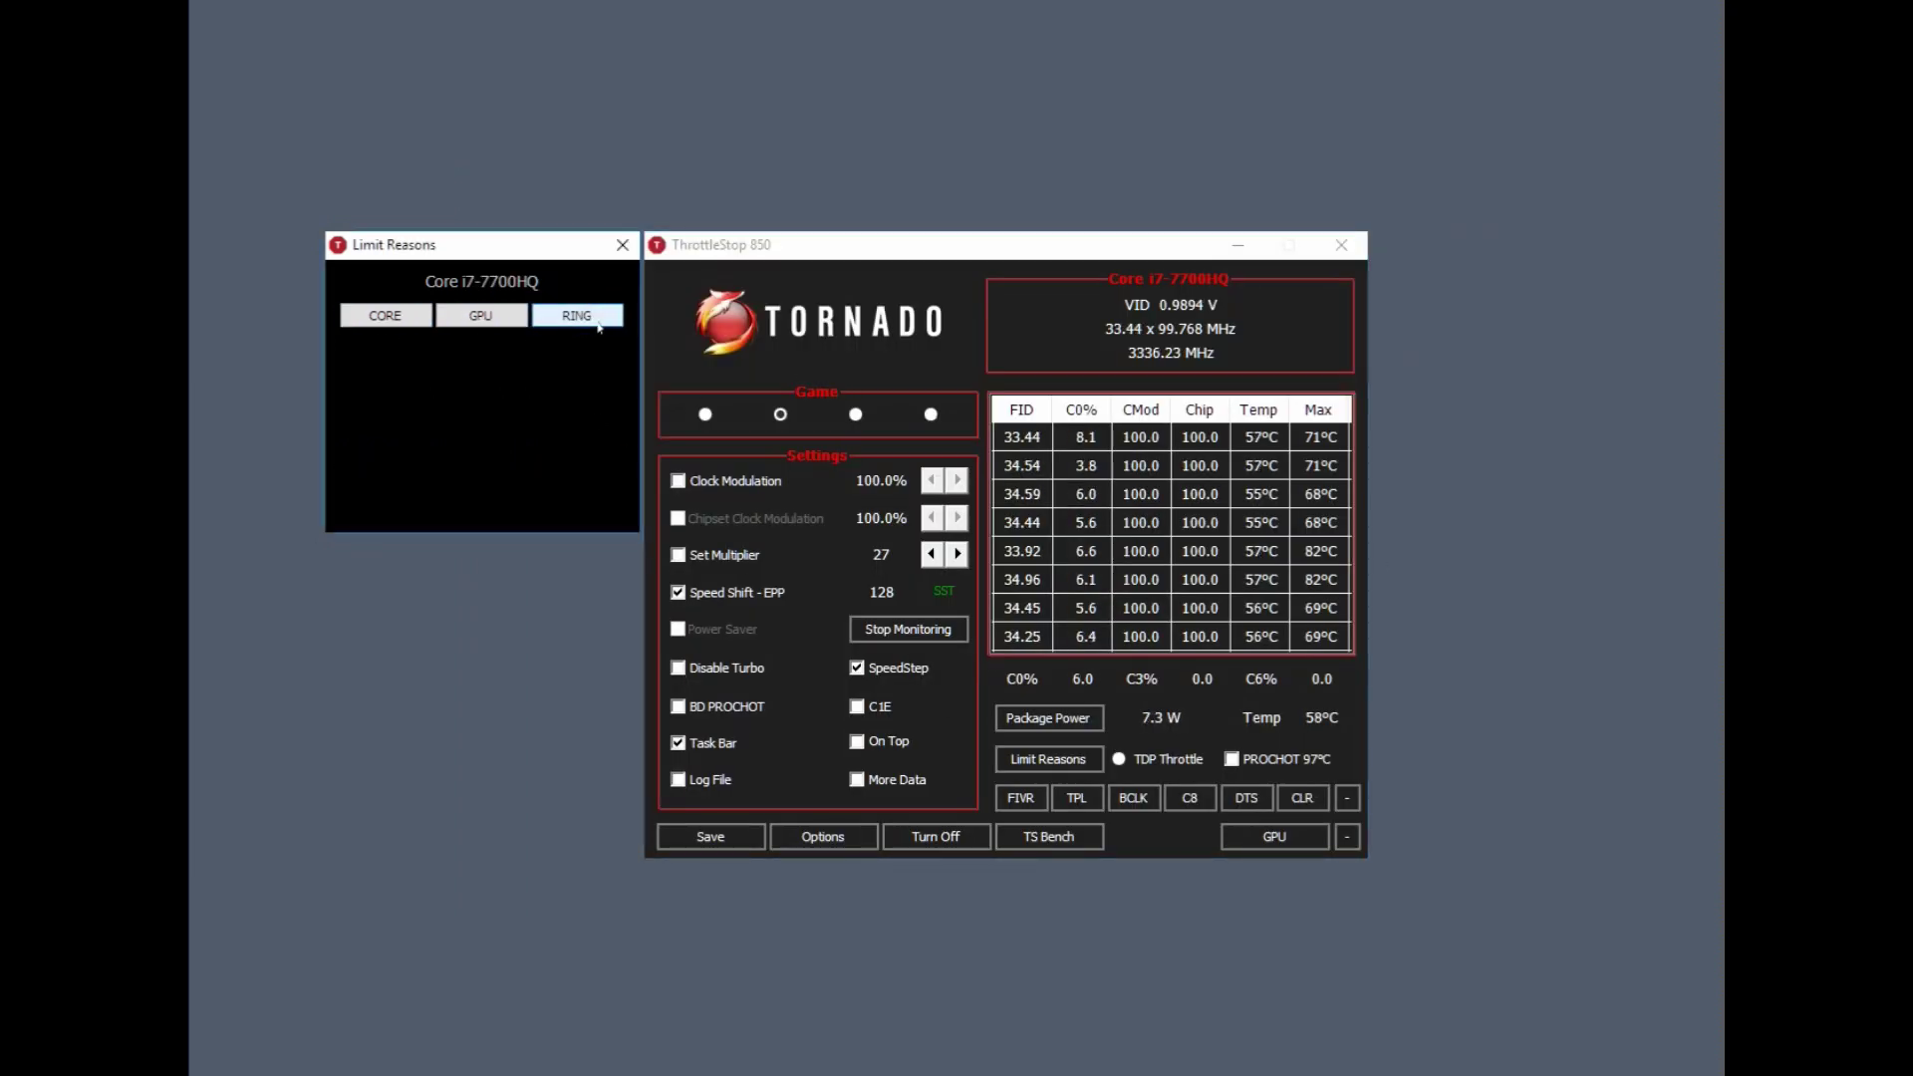
click(1311, 801)
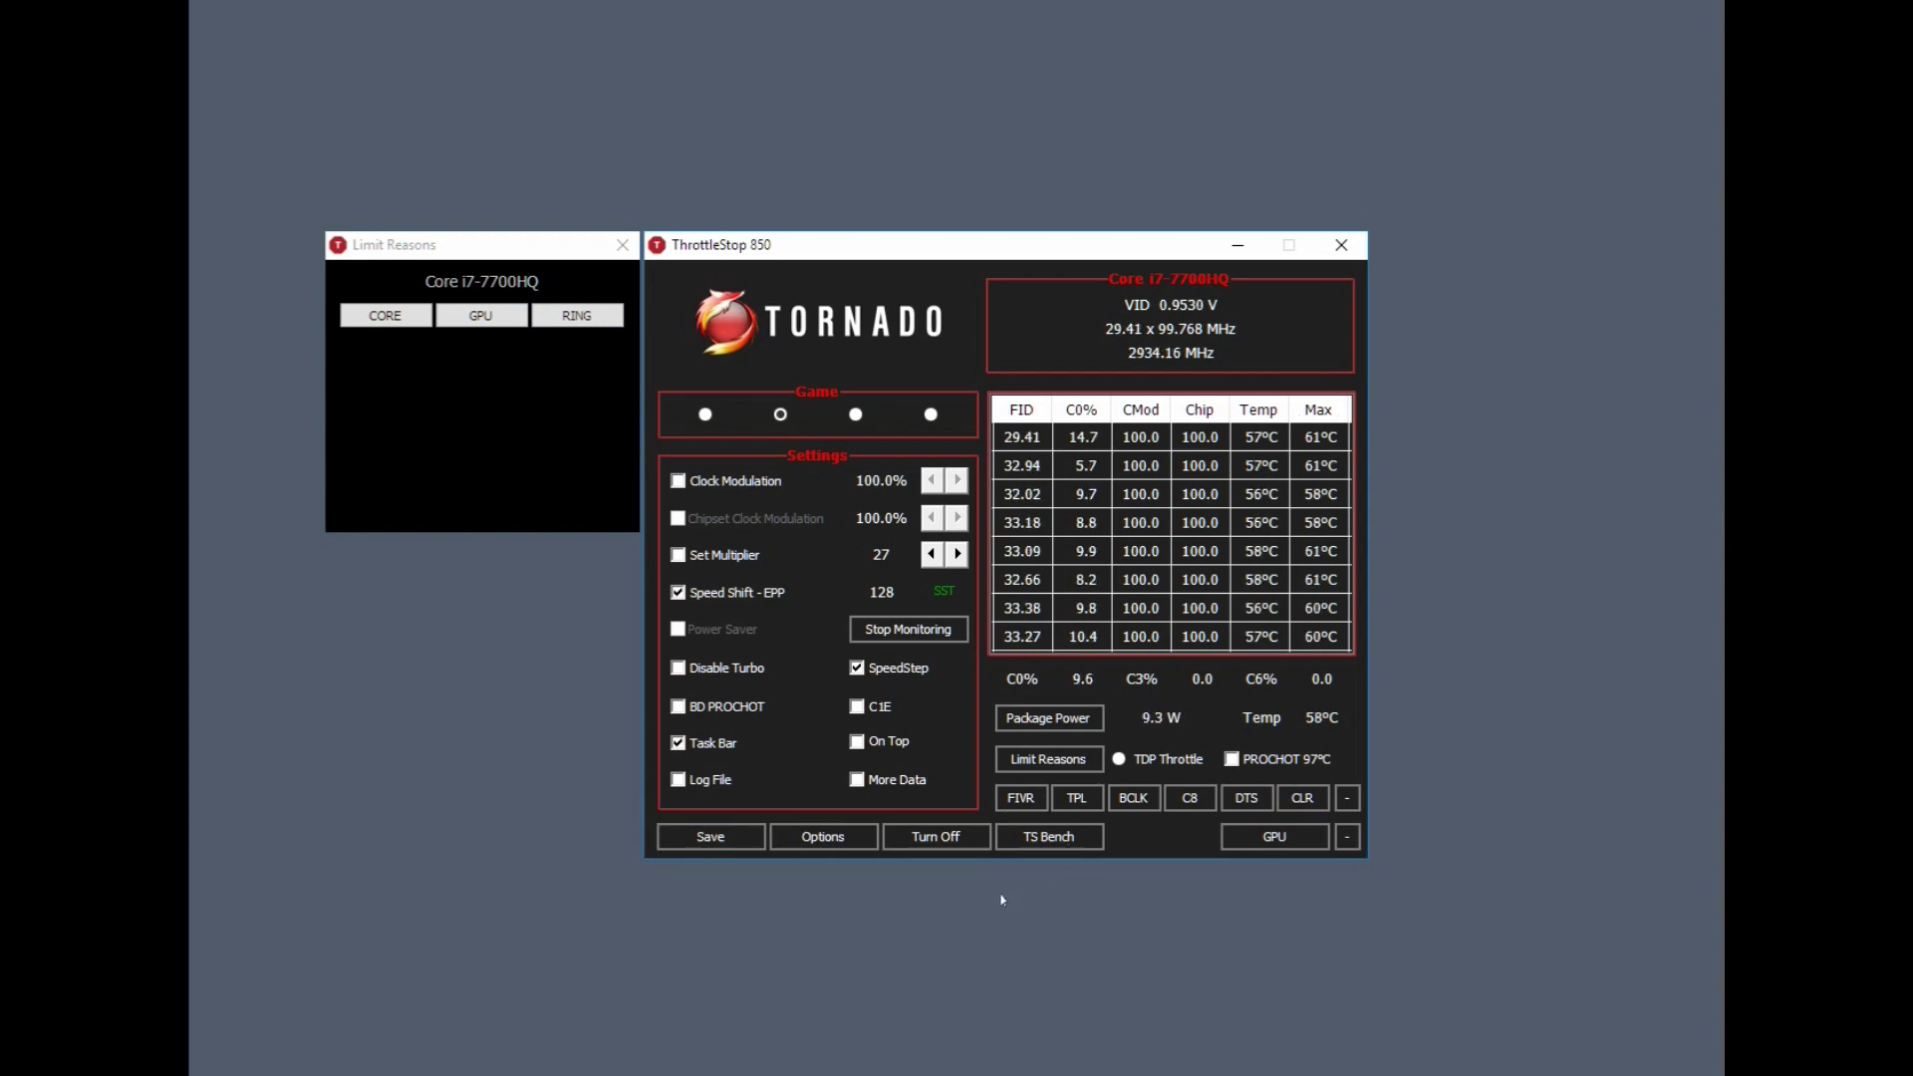
click(1050, 836)
drag(905, 264, 492, 545)
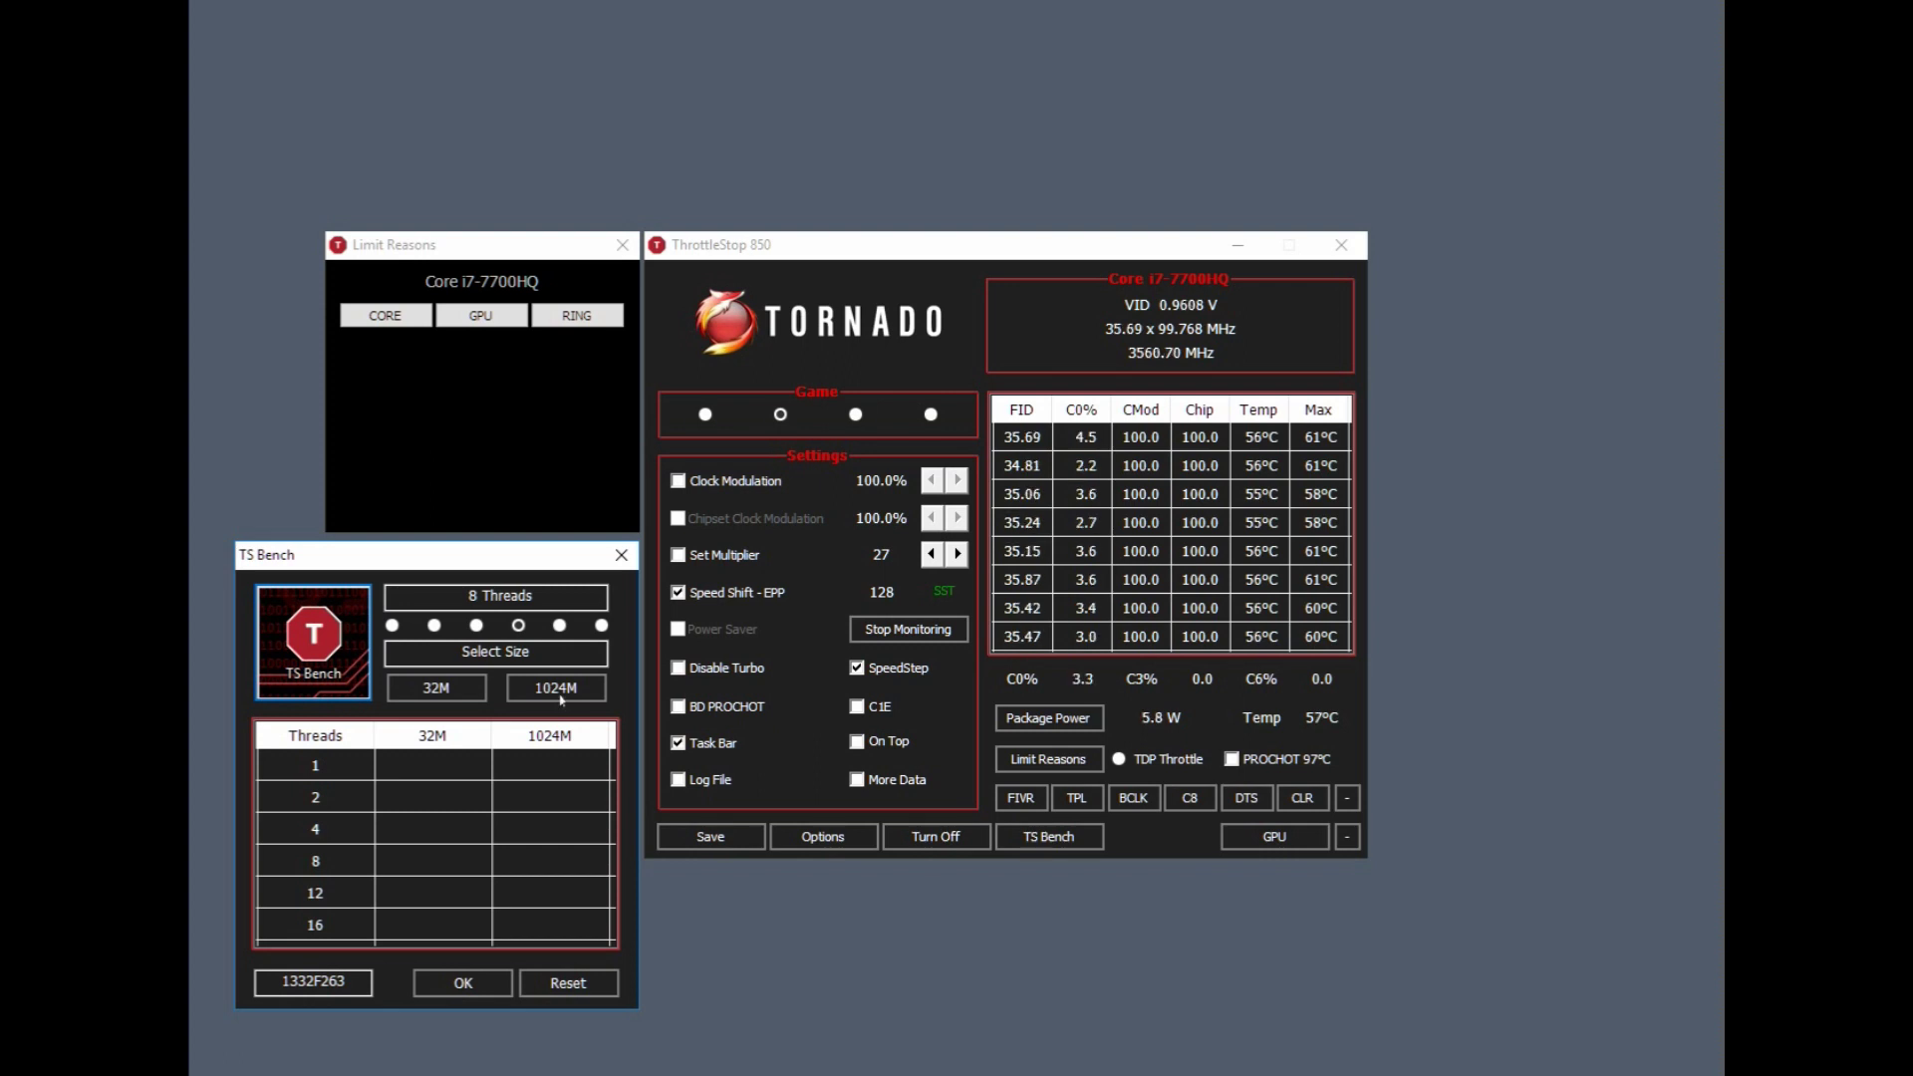
Launch the 1024M TS Bench stress run across 8 threads.
click(560, 697)
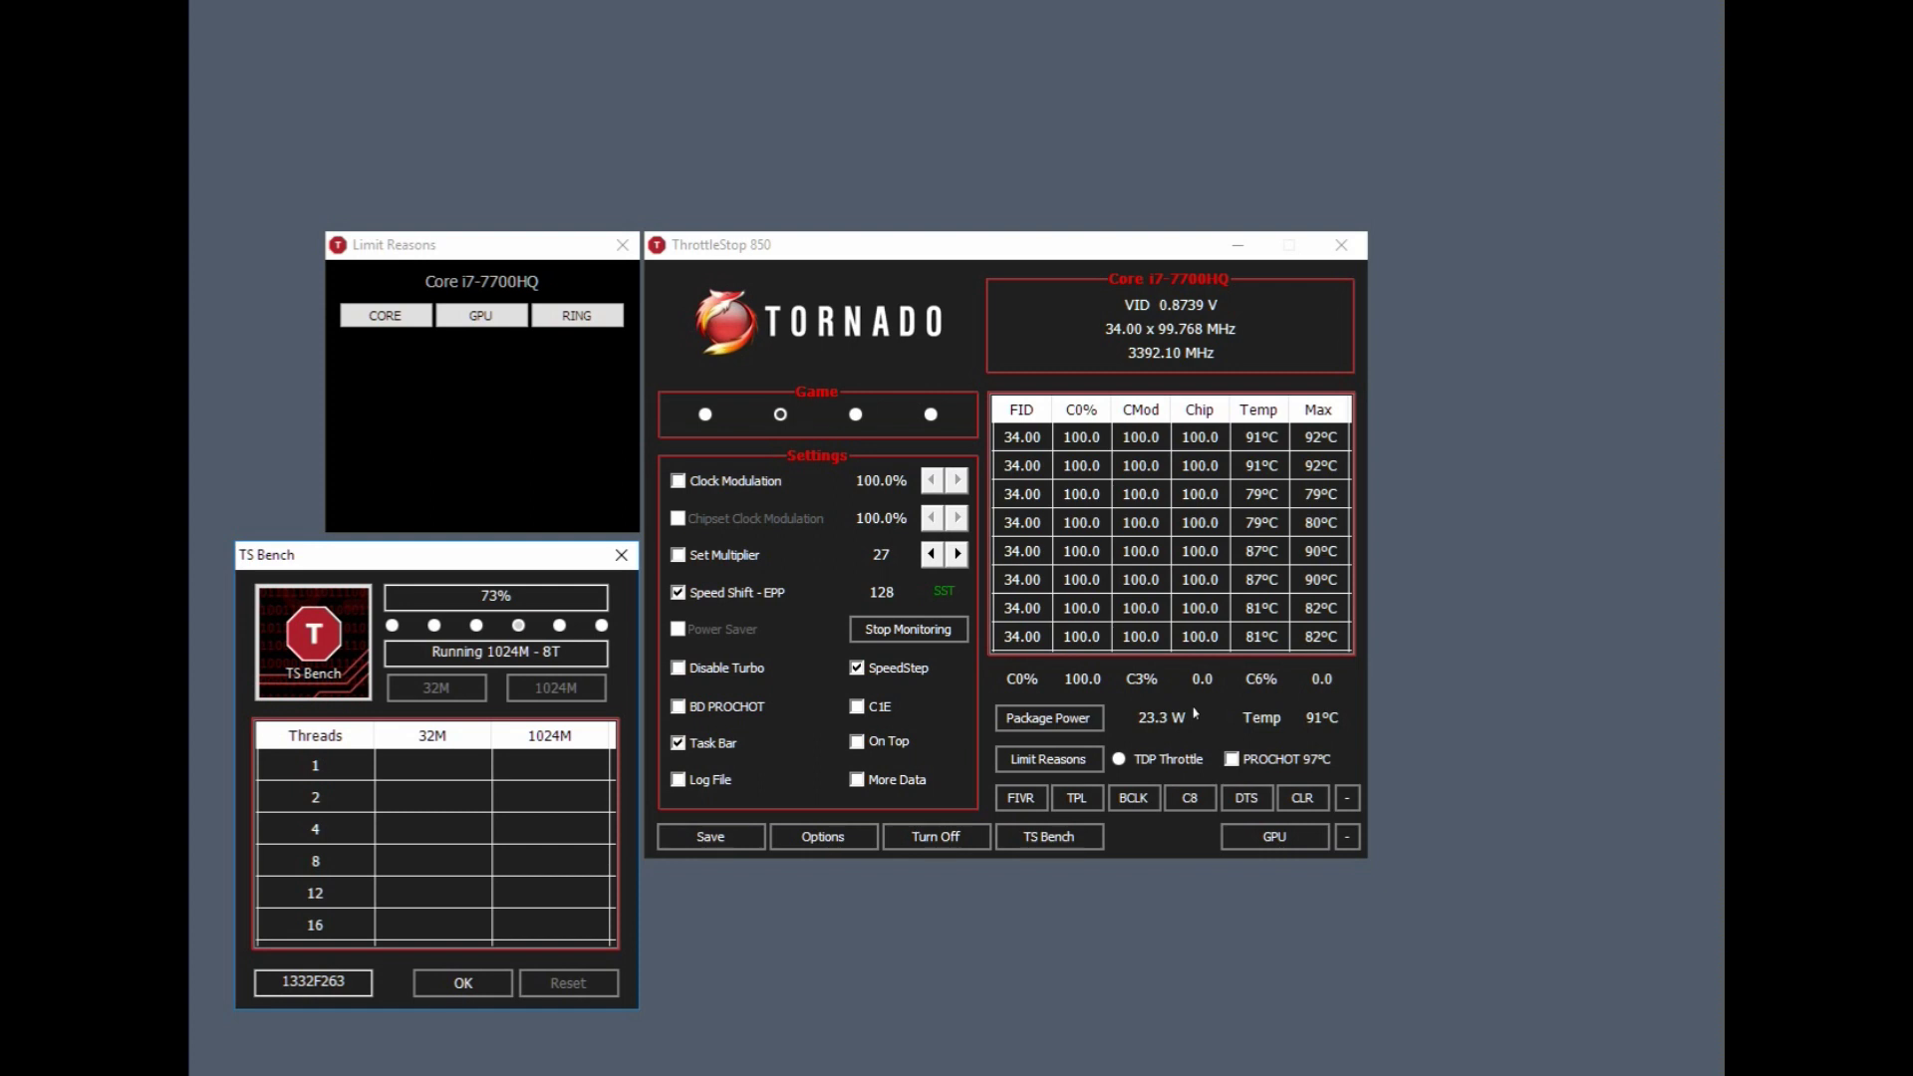
Check the Limit Reasons window for throttling while the 1024M run completes.
click(440, 252)
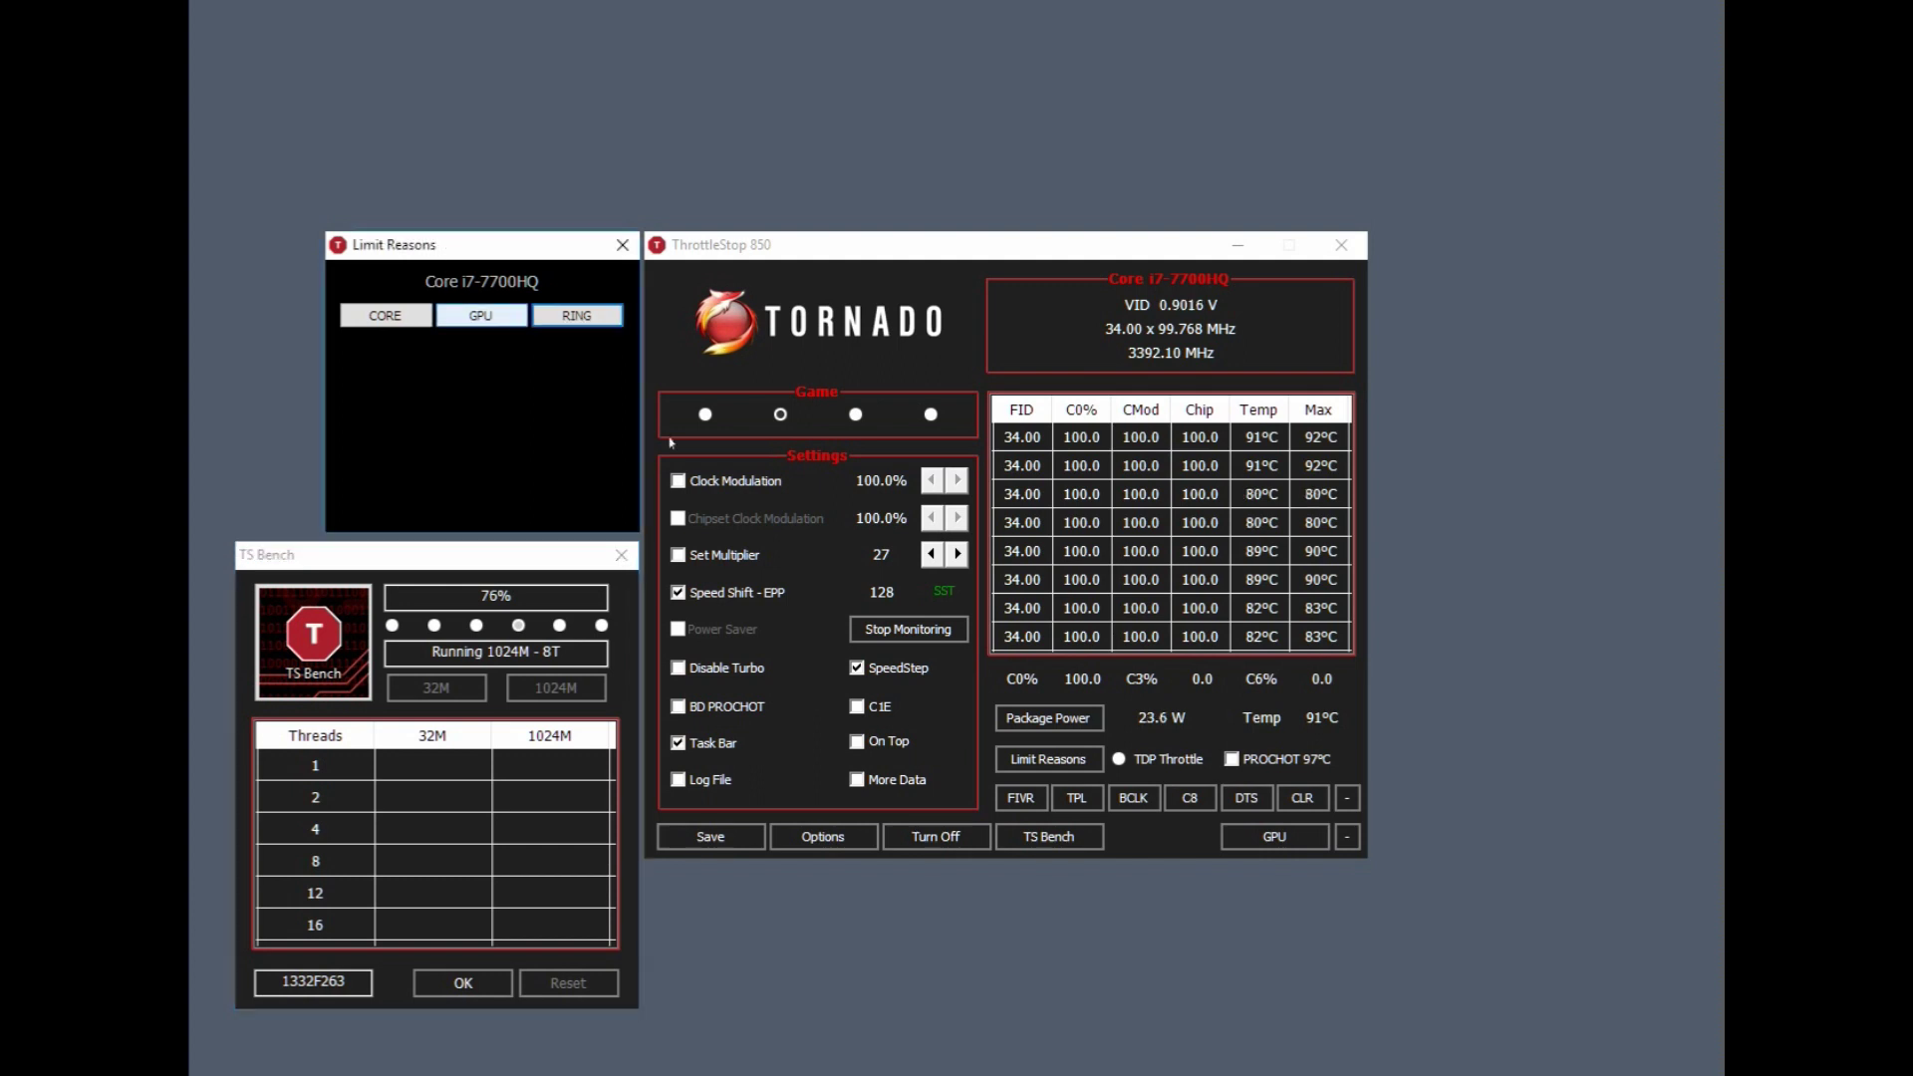